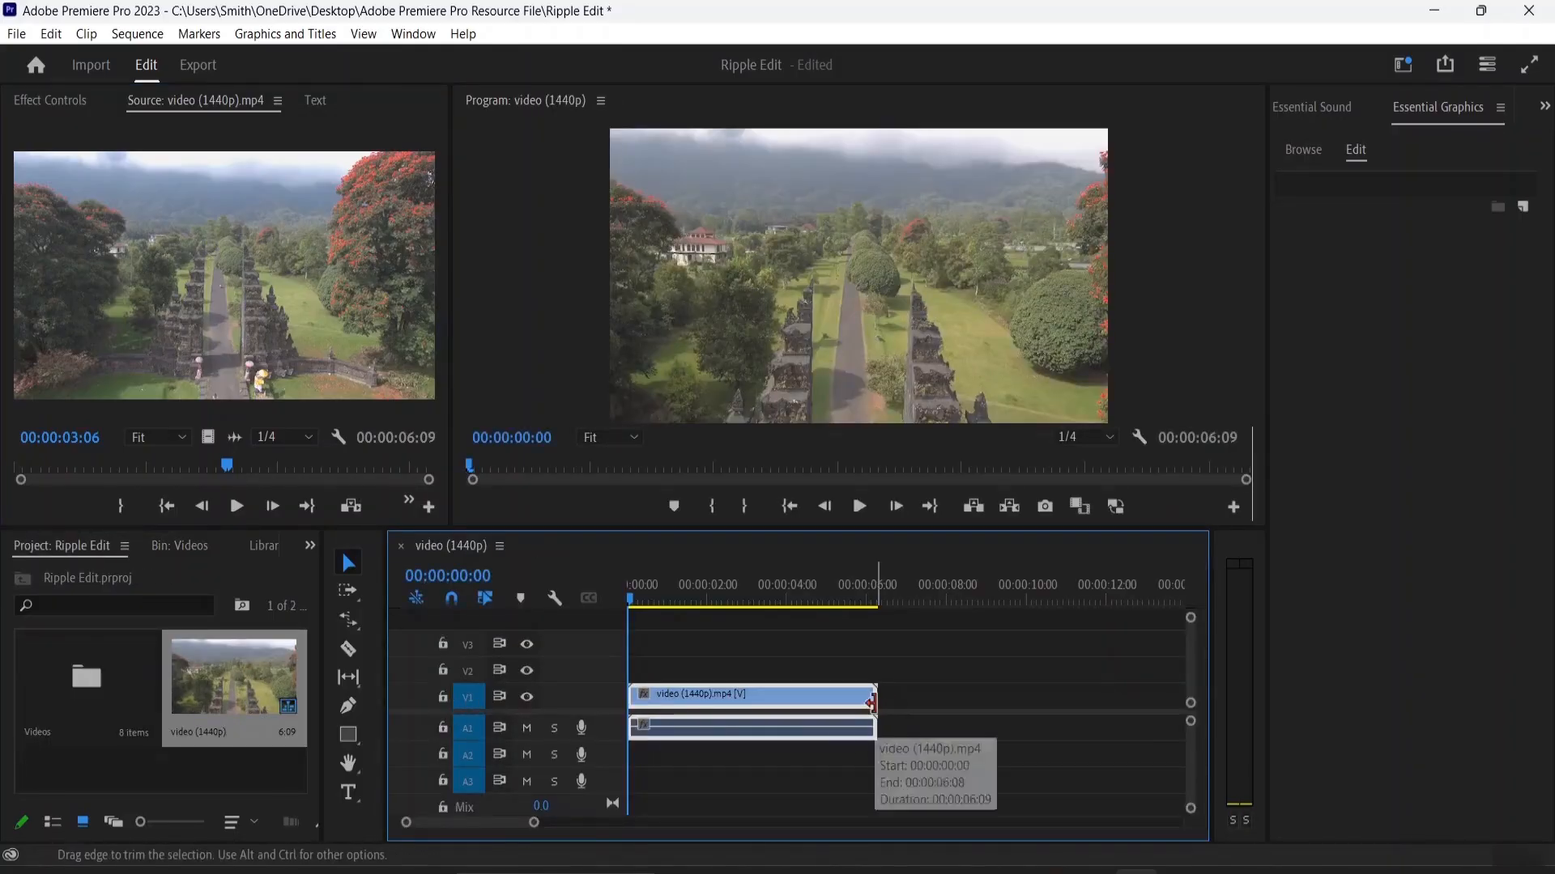
Step: Trim the end of the video (1440p).mp4 clip on V1 to a duration of 00:00:03:02
left_click_drag(874, 708, 747, 708)
left_click(770, 657)
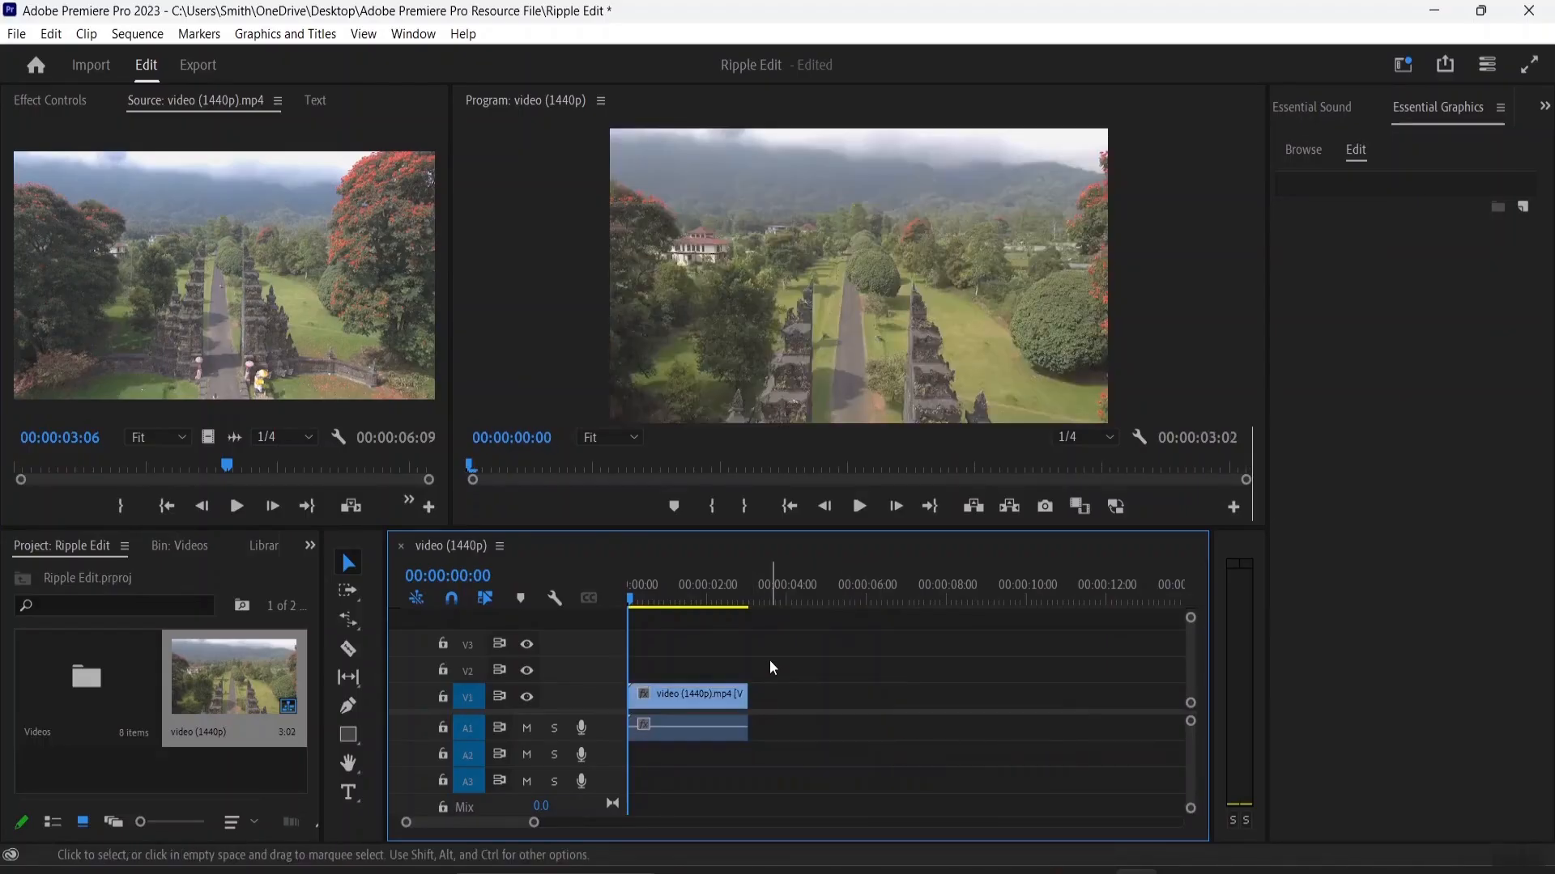
left_click(711, 698)
Step: Add the lake temple clip (8398057) from the Videos bin directly after the first clip and shorten it to end at 00:00:06:28
left_click(88, 686)
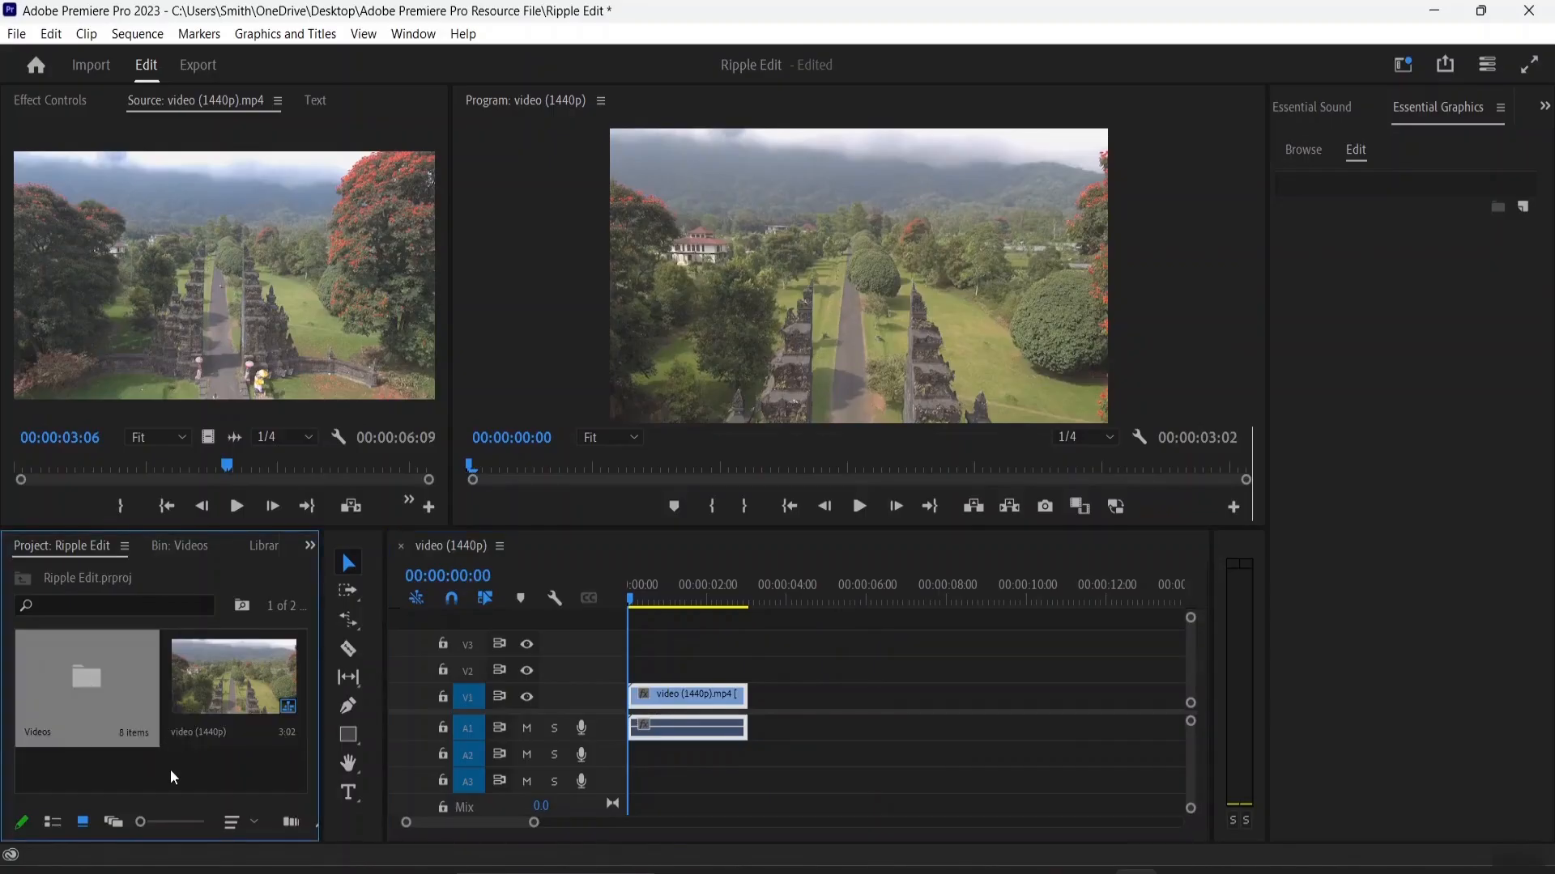
double_click(109, 682)
scroll(161, 736, "down", 2)
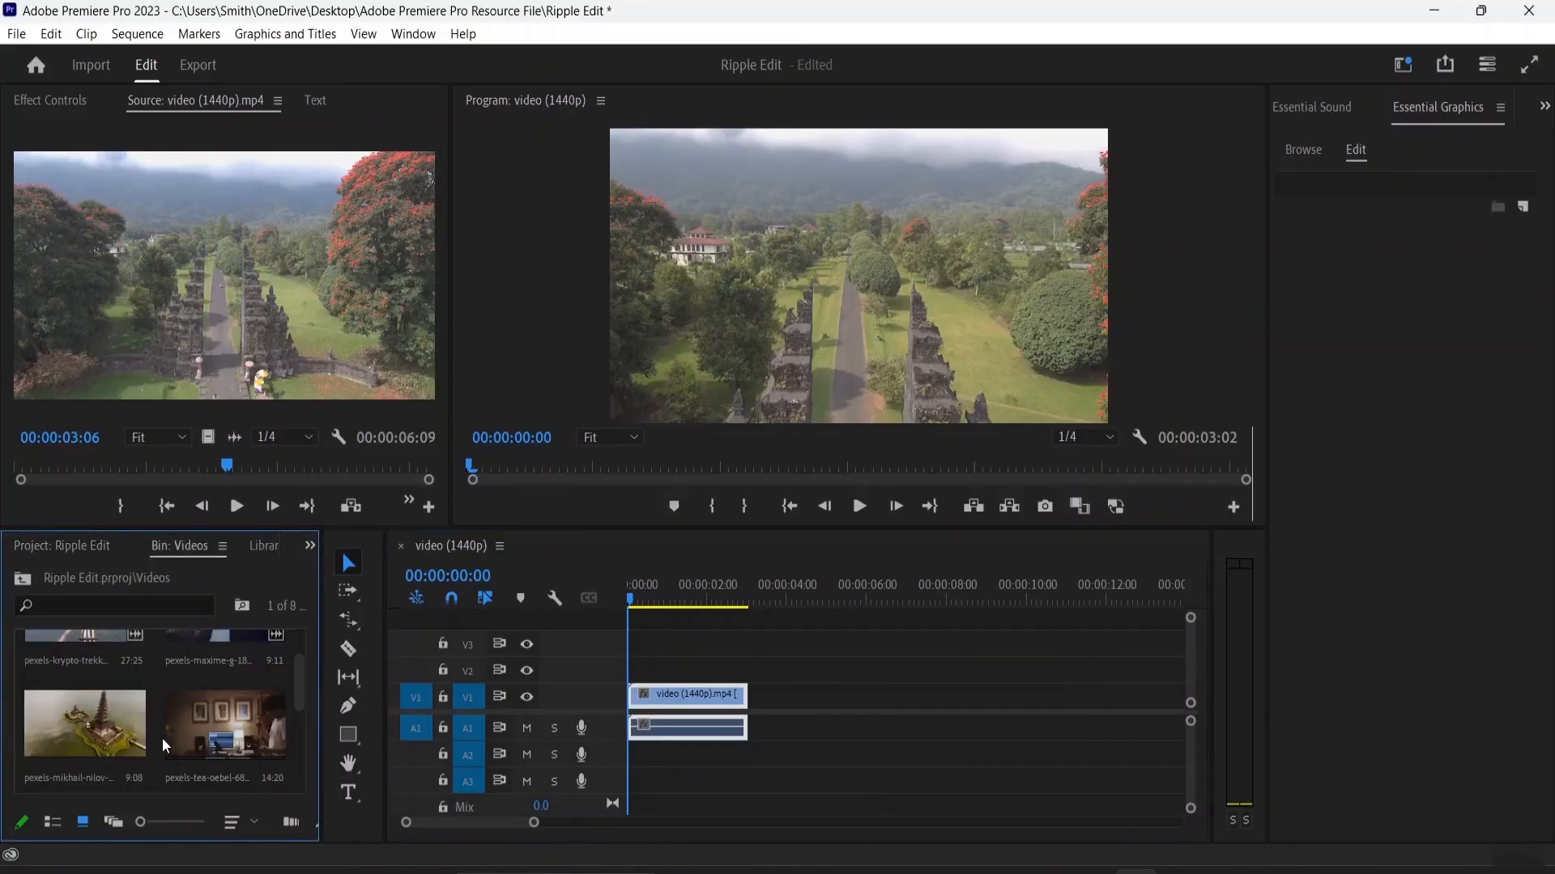
left_click(108, 721)
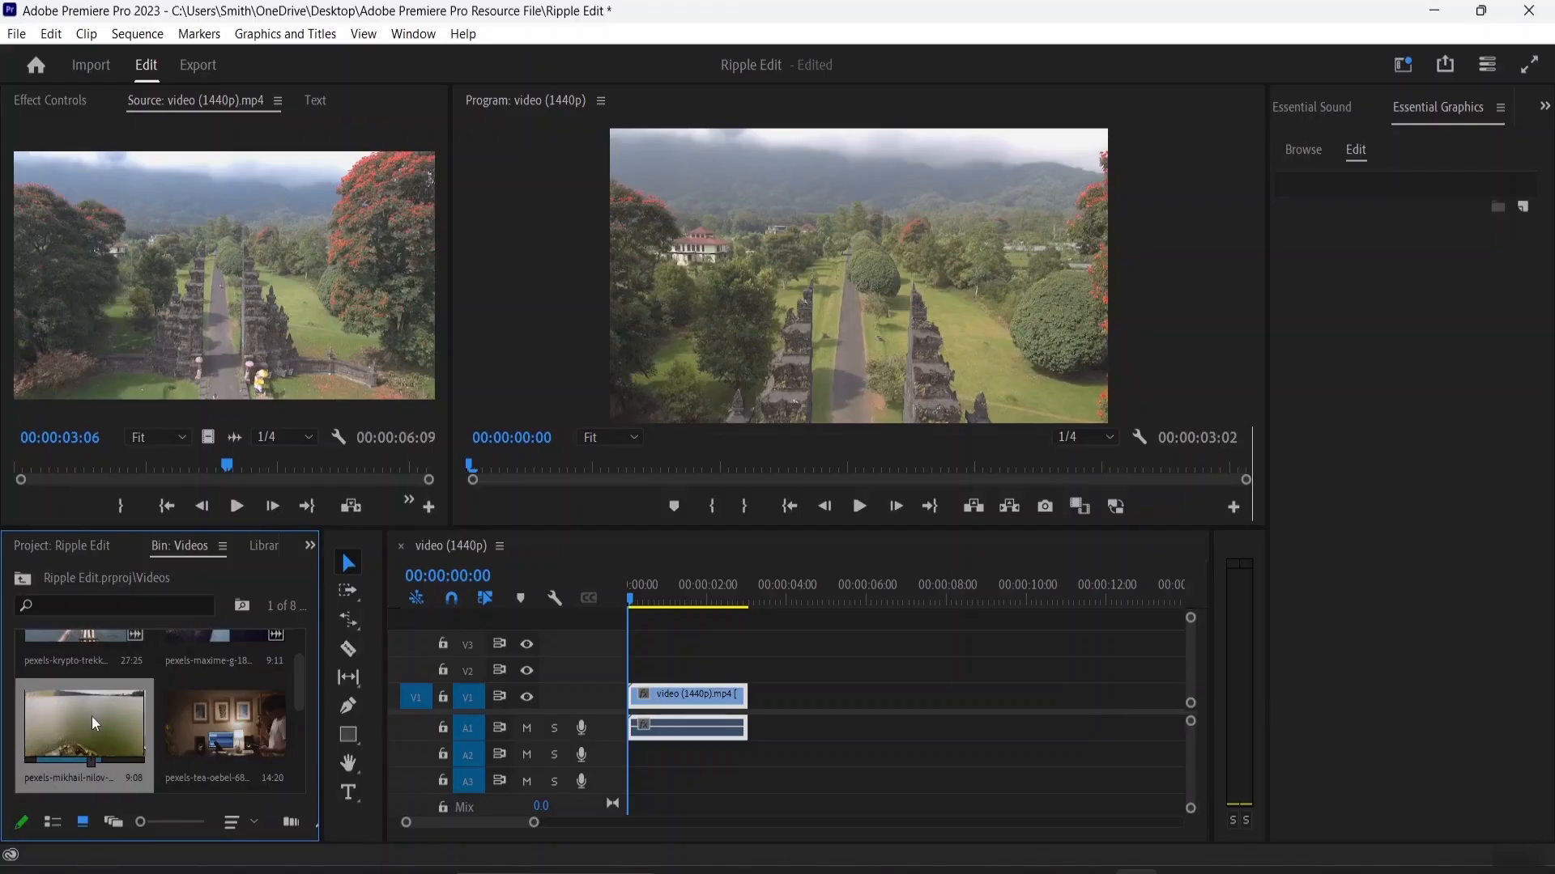
left_click_drag(91, 717, 759, 701)
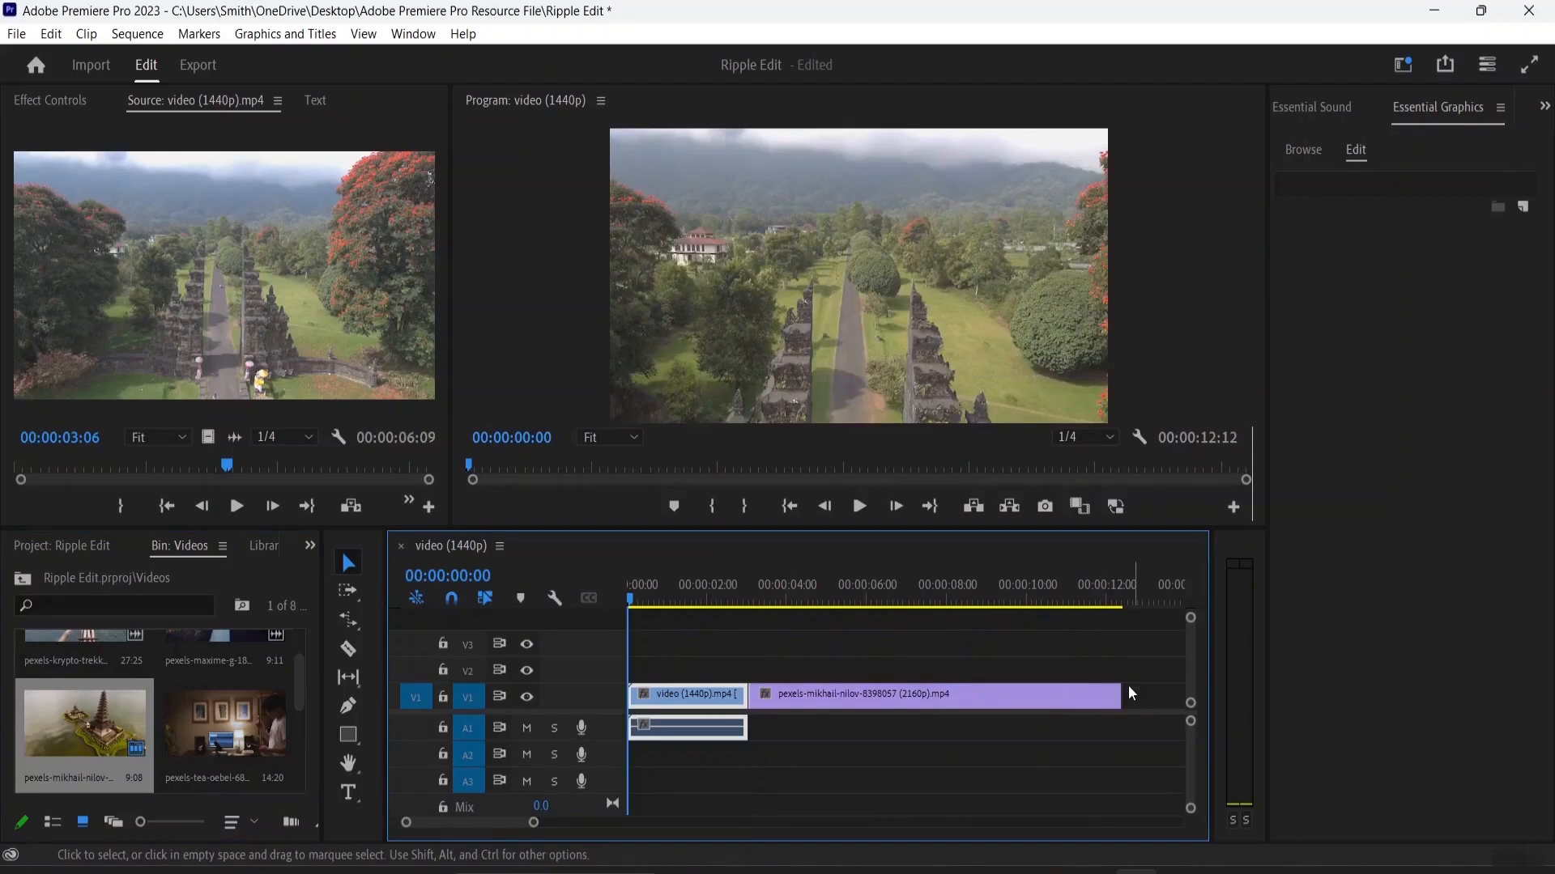
left_click_drag(1121, 696, 902, 698)
left_click(889, 745)
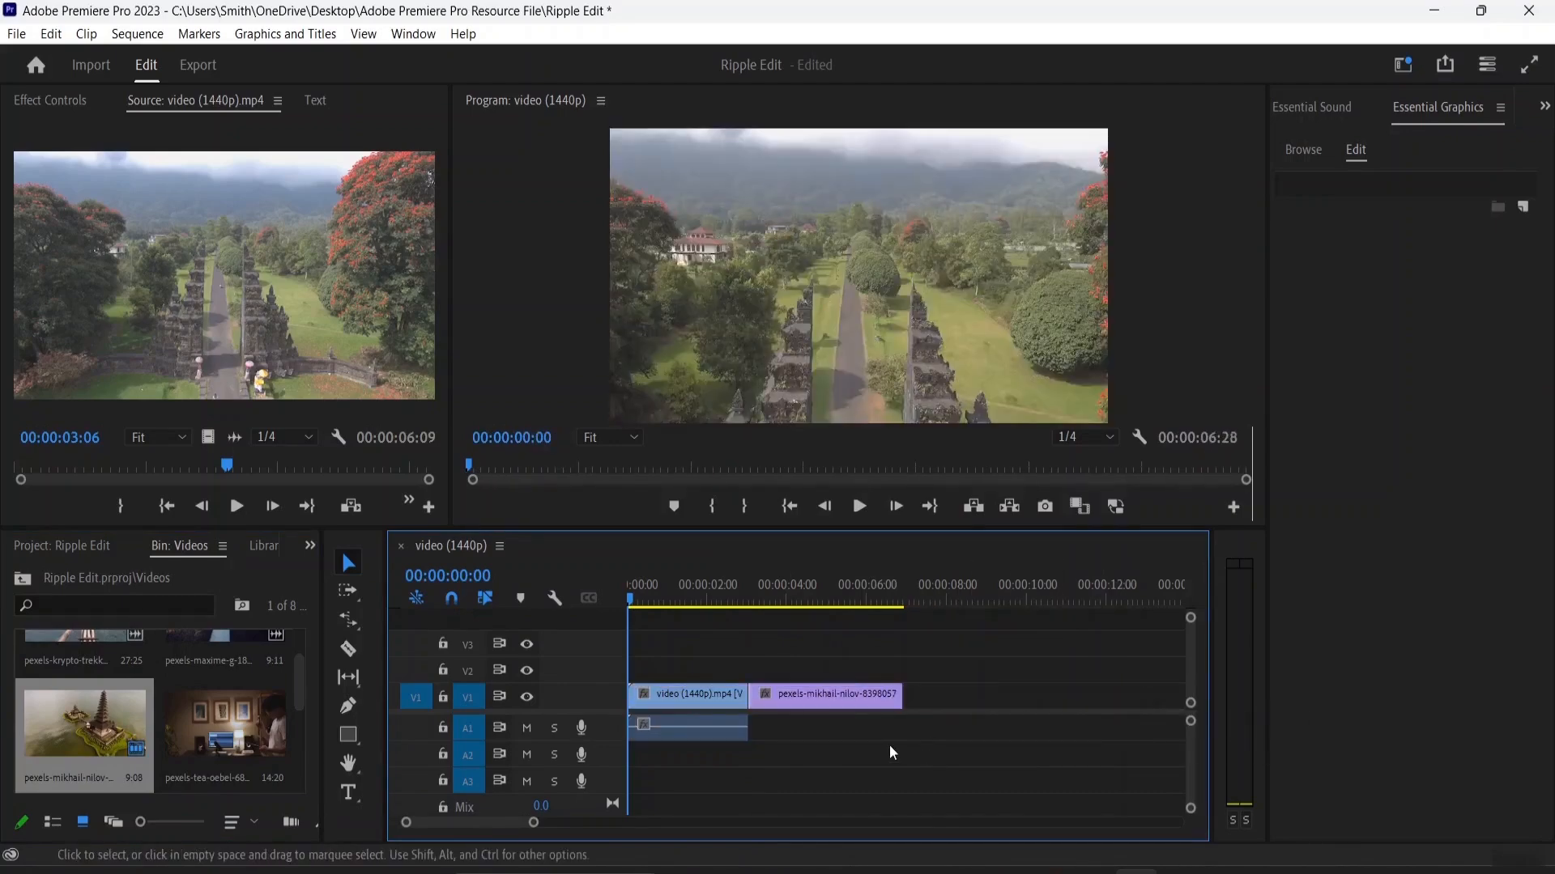
Step: Add the tree-lined pathway clip (18562546) from the Videos bin to V1 directly after the temple clip
scroll(217, 738, "down", 2)
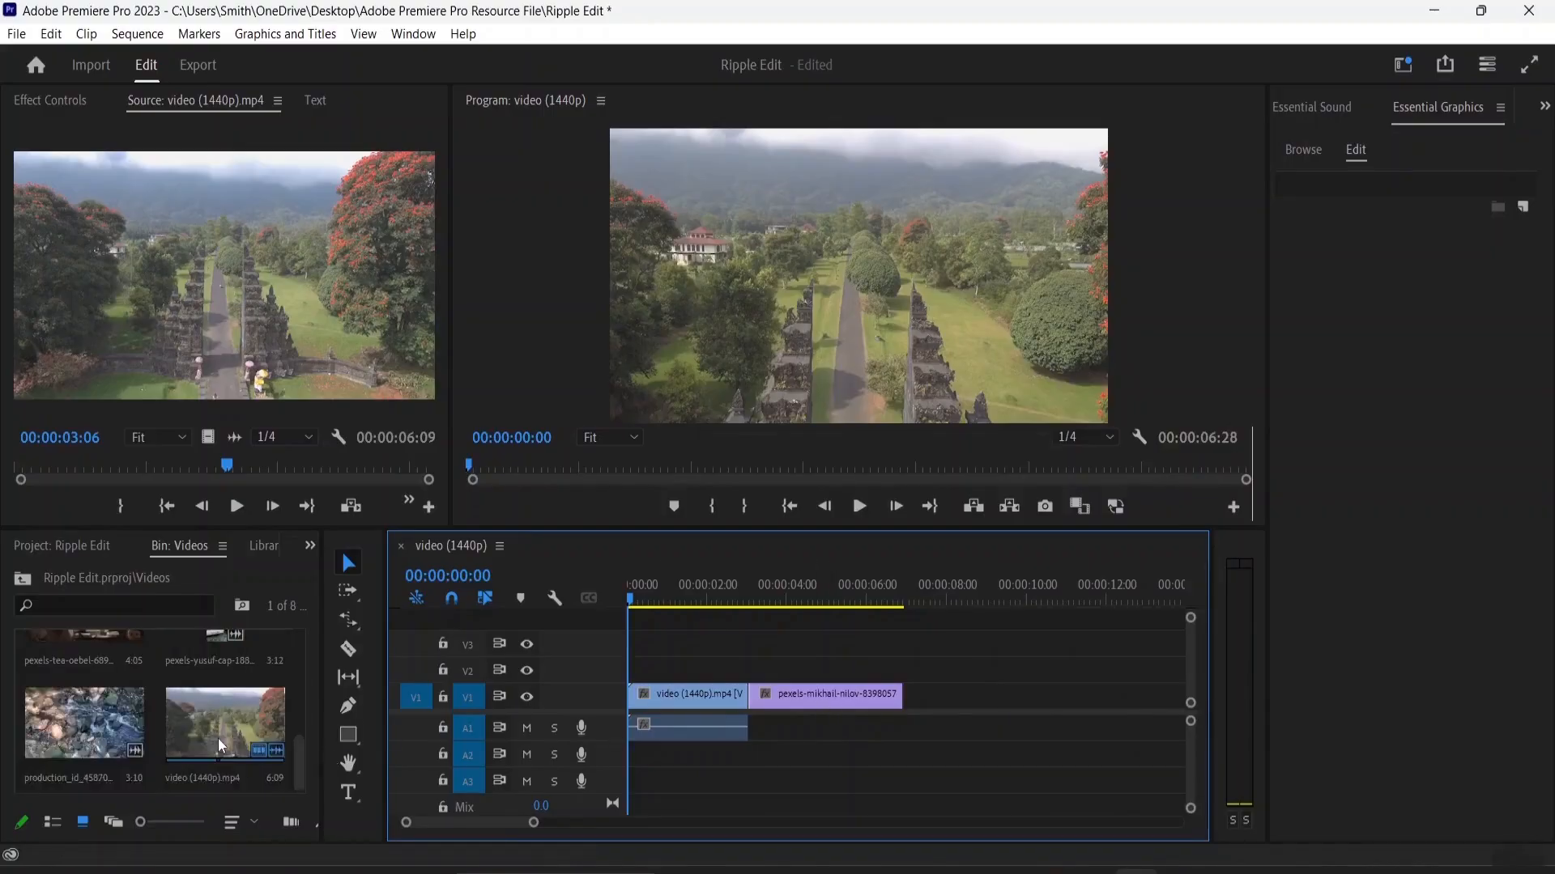
scroll(218, 737, "up", 1)
scroll(221, 736, "down", 1)
scroll(222, 739, "up", 4)
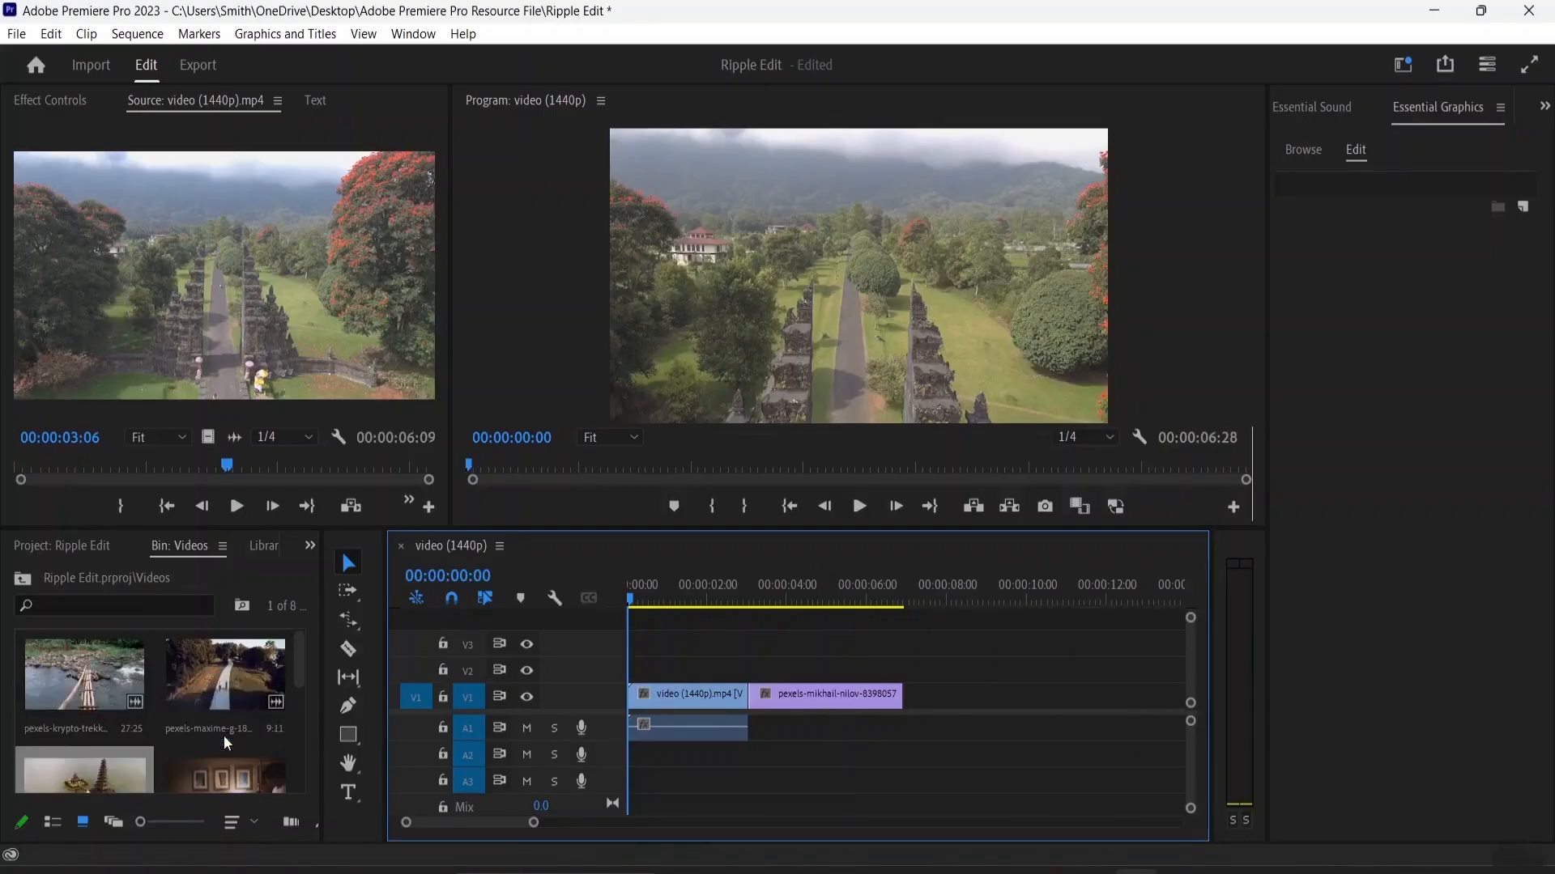
left_click(196, 683)
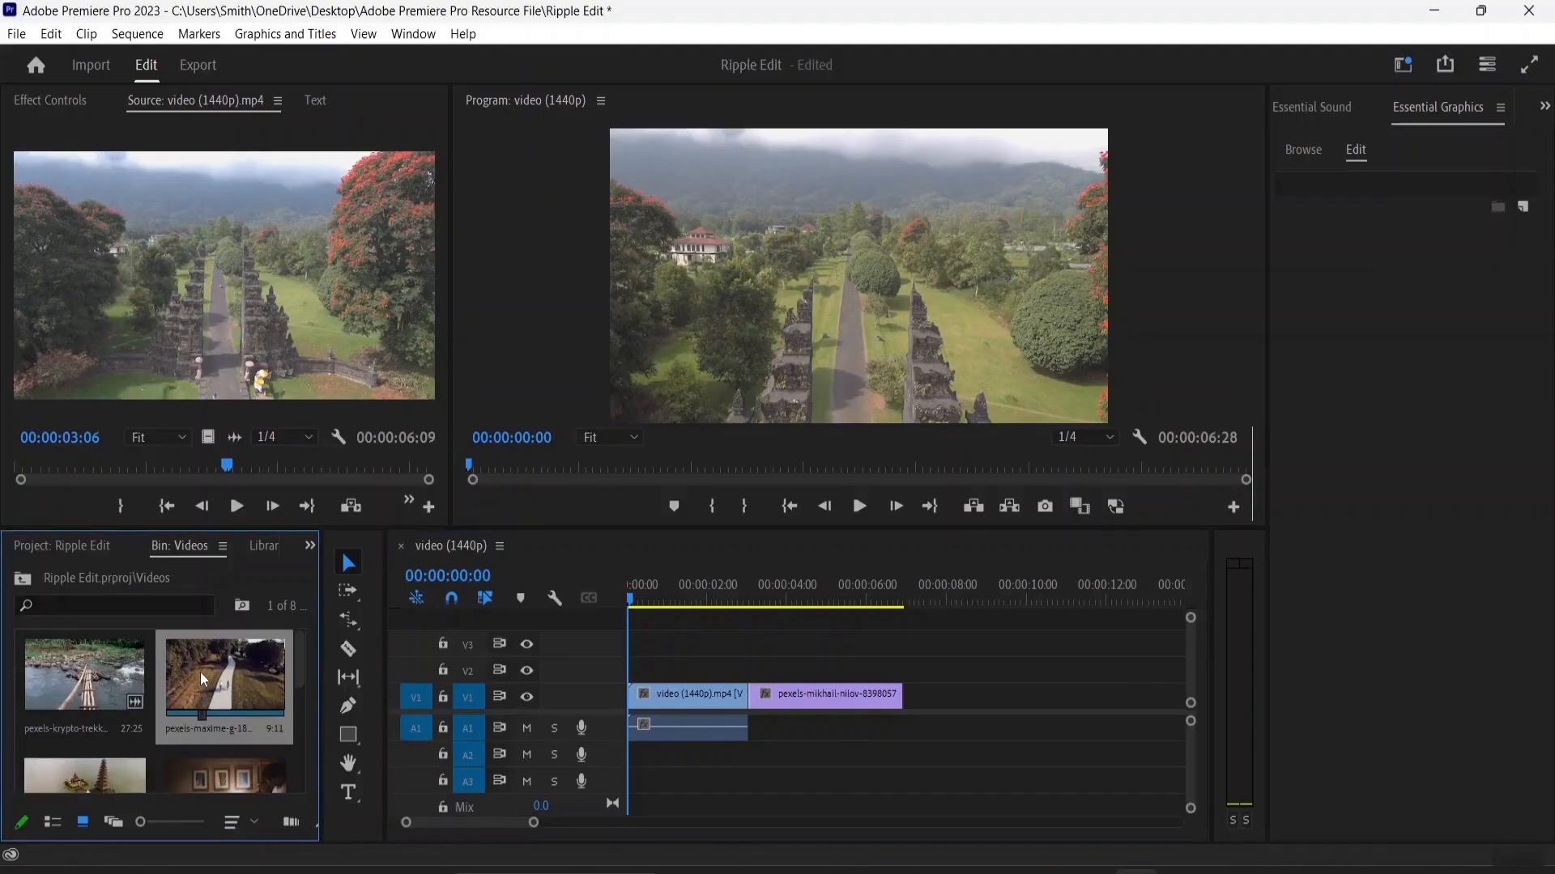
left_click_drag(201, 672, 900, 694)
Step: Unlink the first clip's audio from its video and delete the audio from A1
double_click(700, 728)
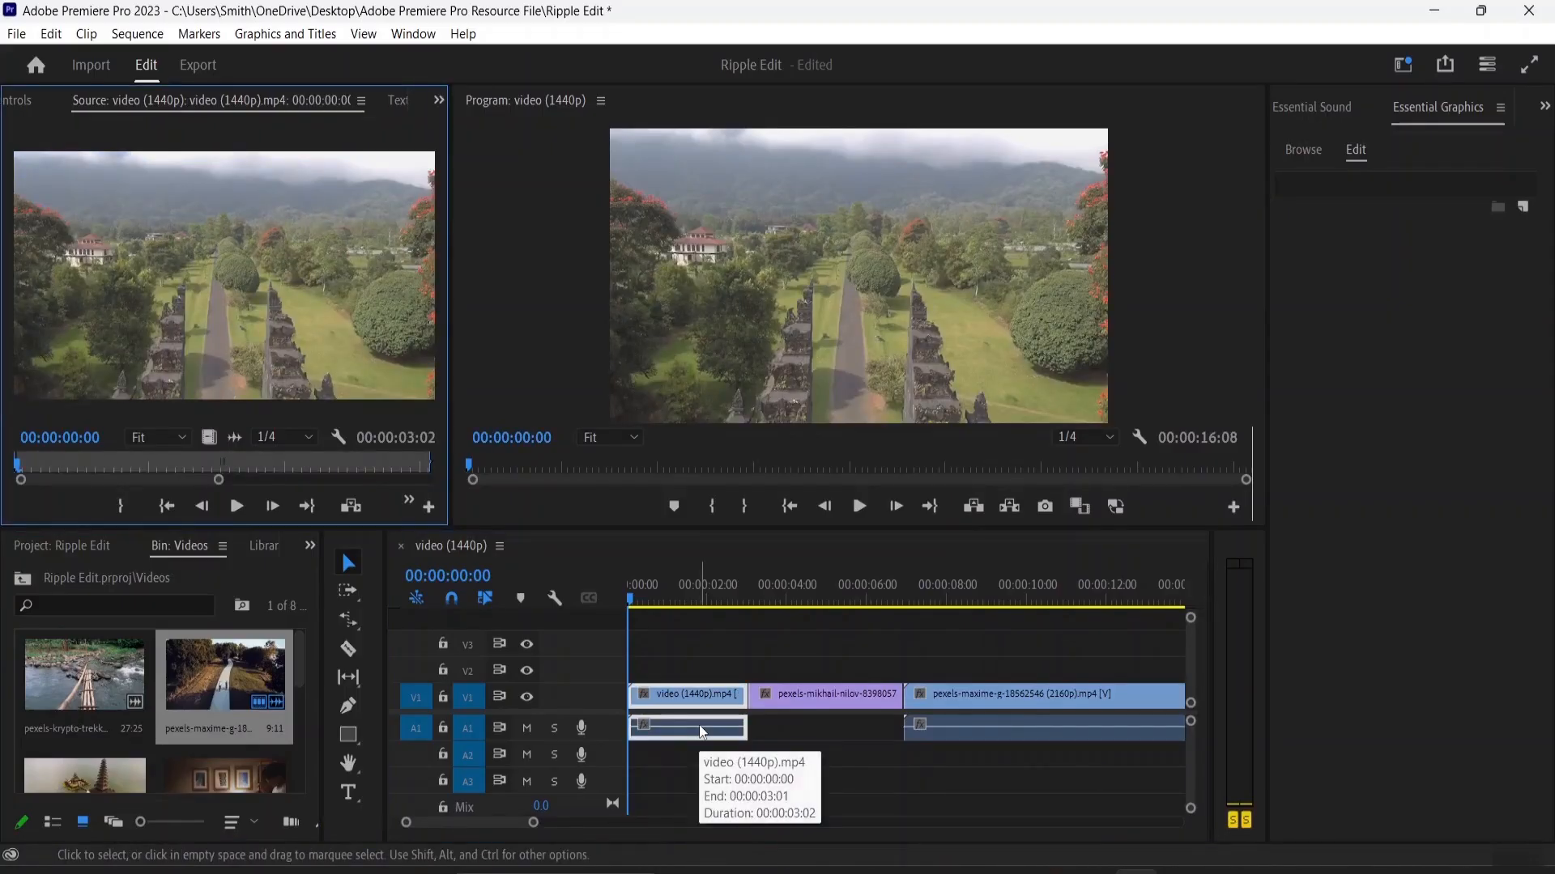
right_click(698, 725)
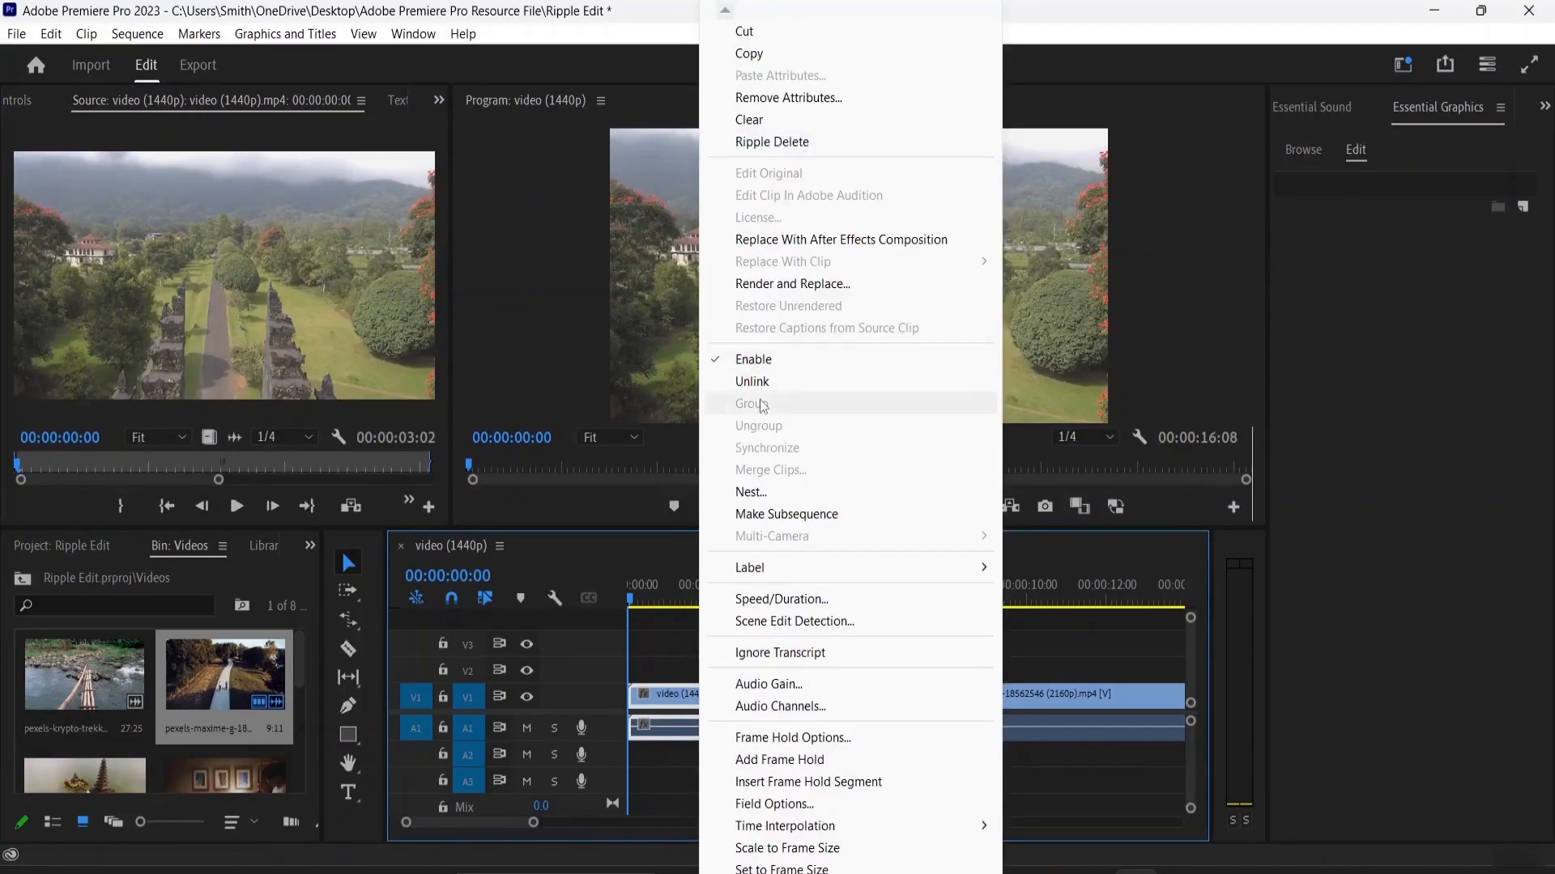
left_click(760, 380)
left_click(692, 732)
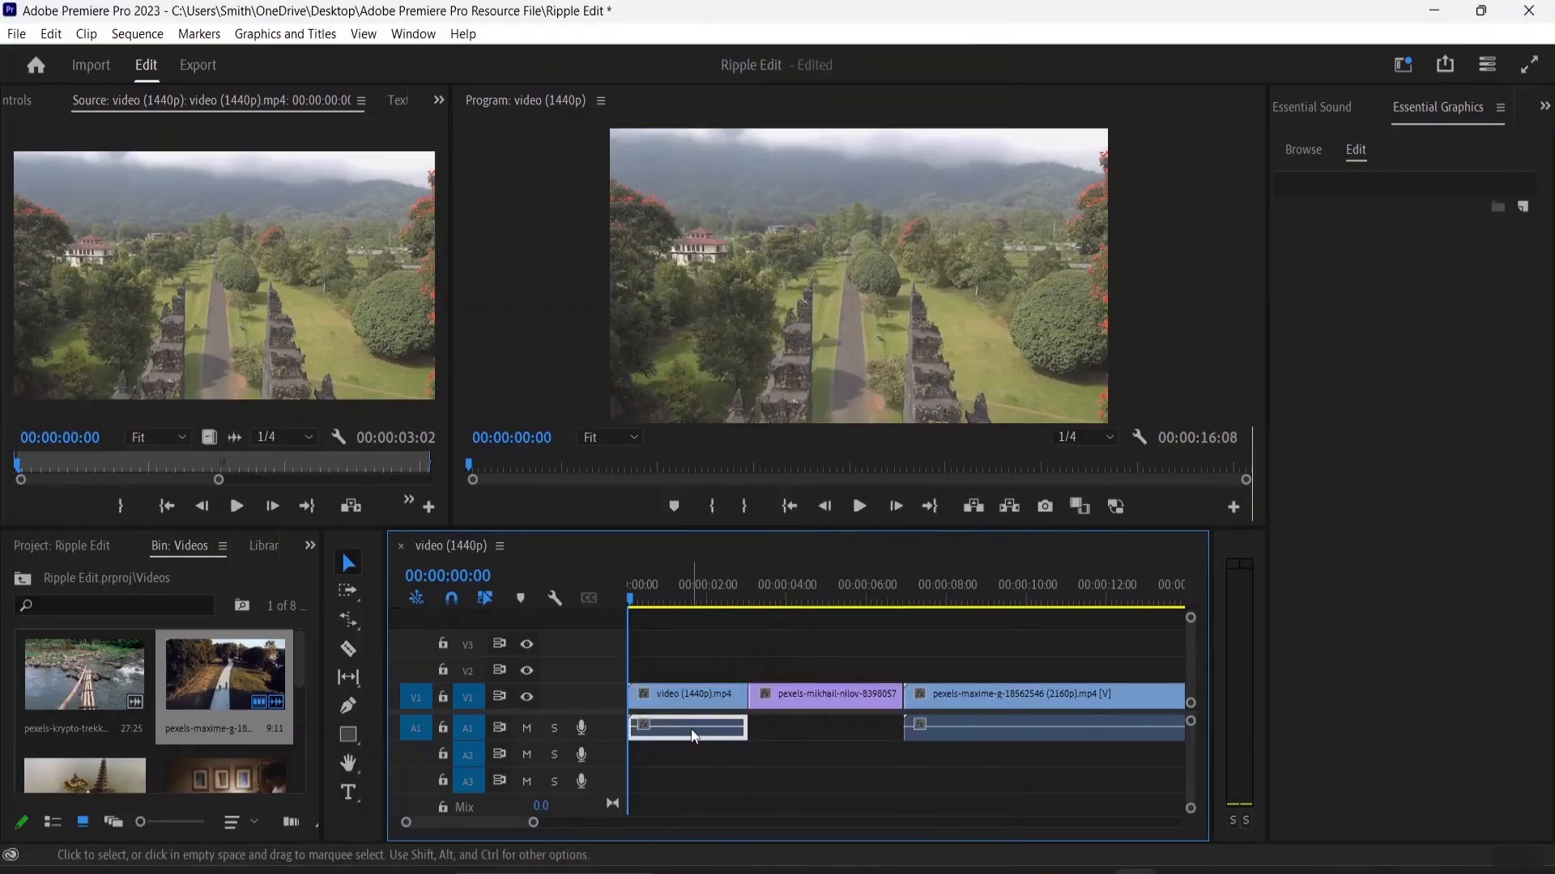
key("Delete")
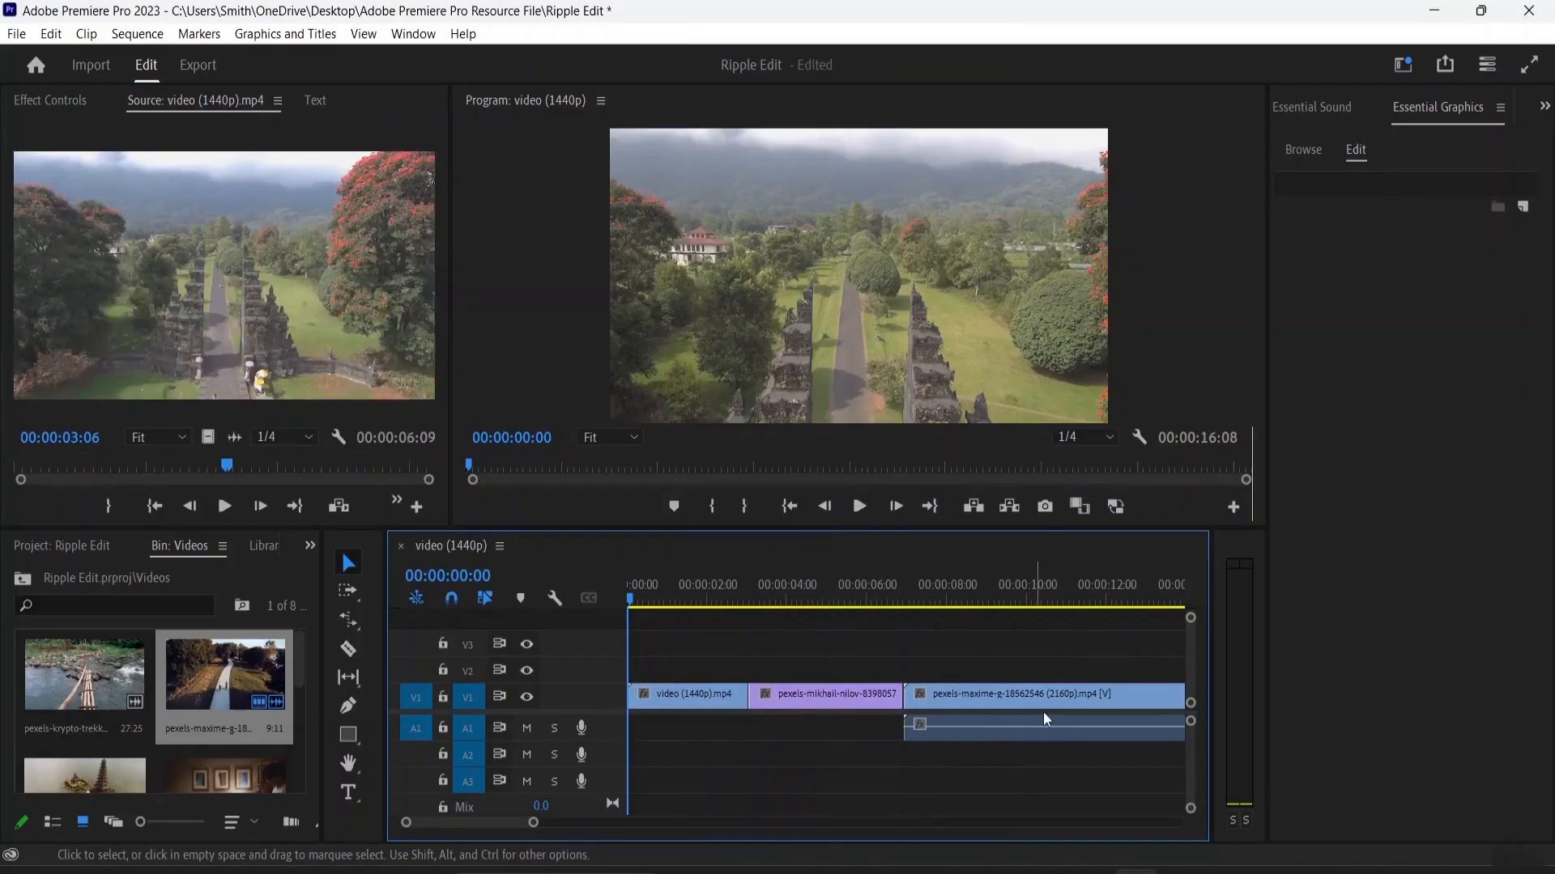
Step: Unlink the pathway clip's audio from its video and delete that audio from the timeline
left_click(1009, 723)
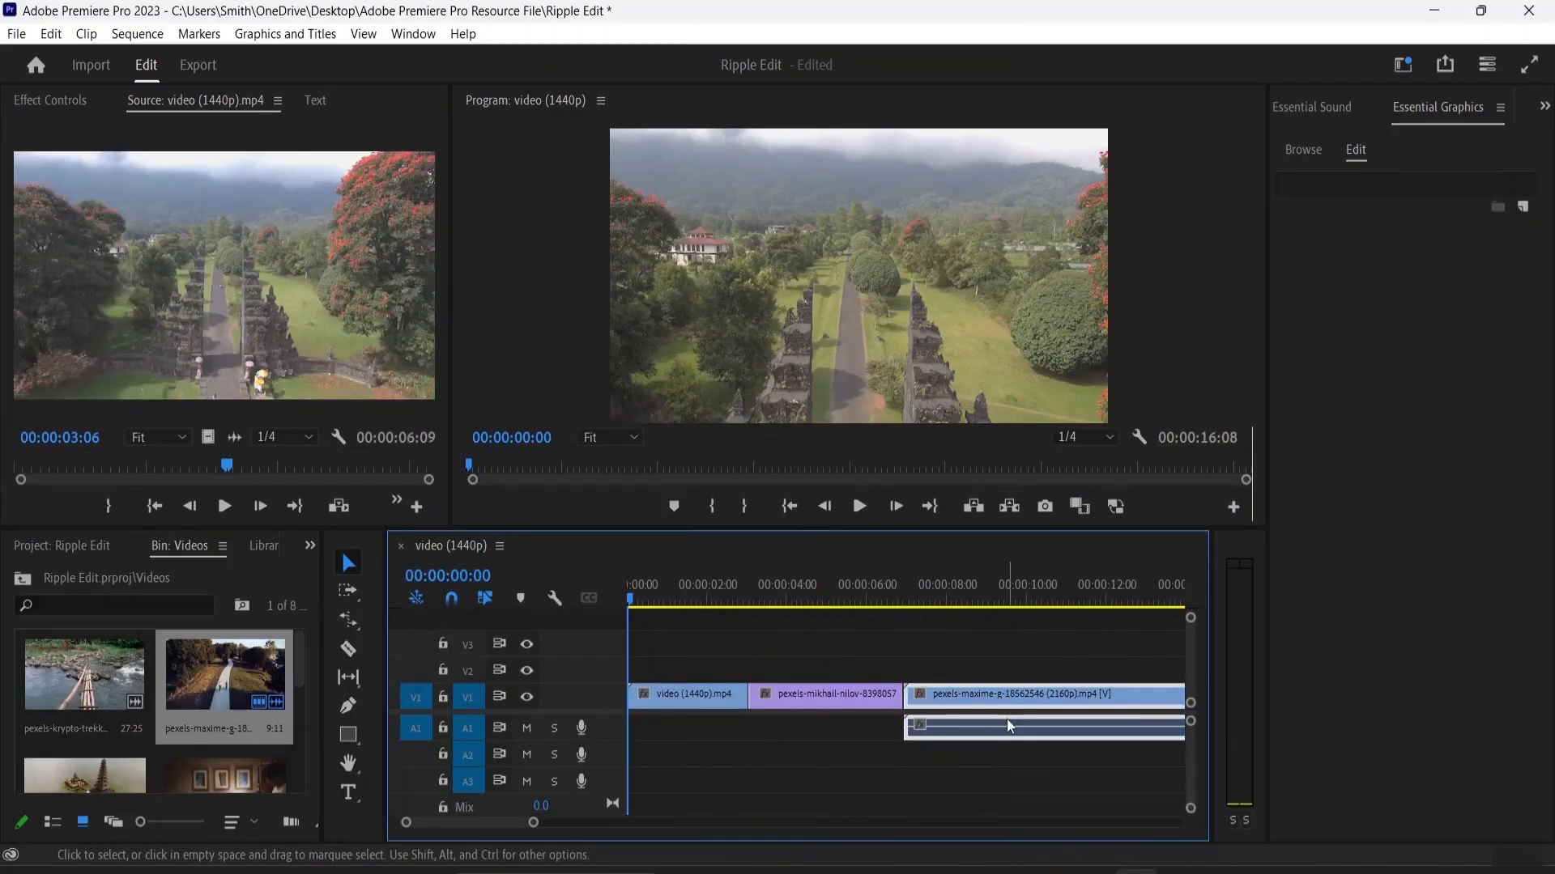
right_click(1008, 724)
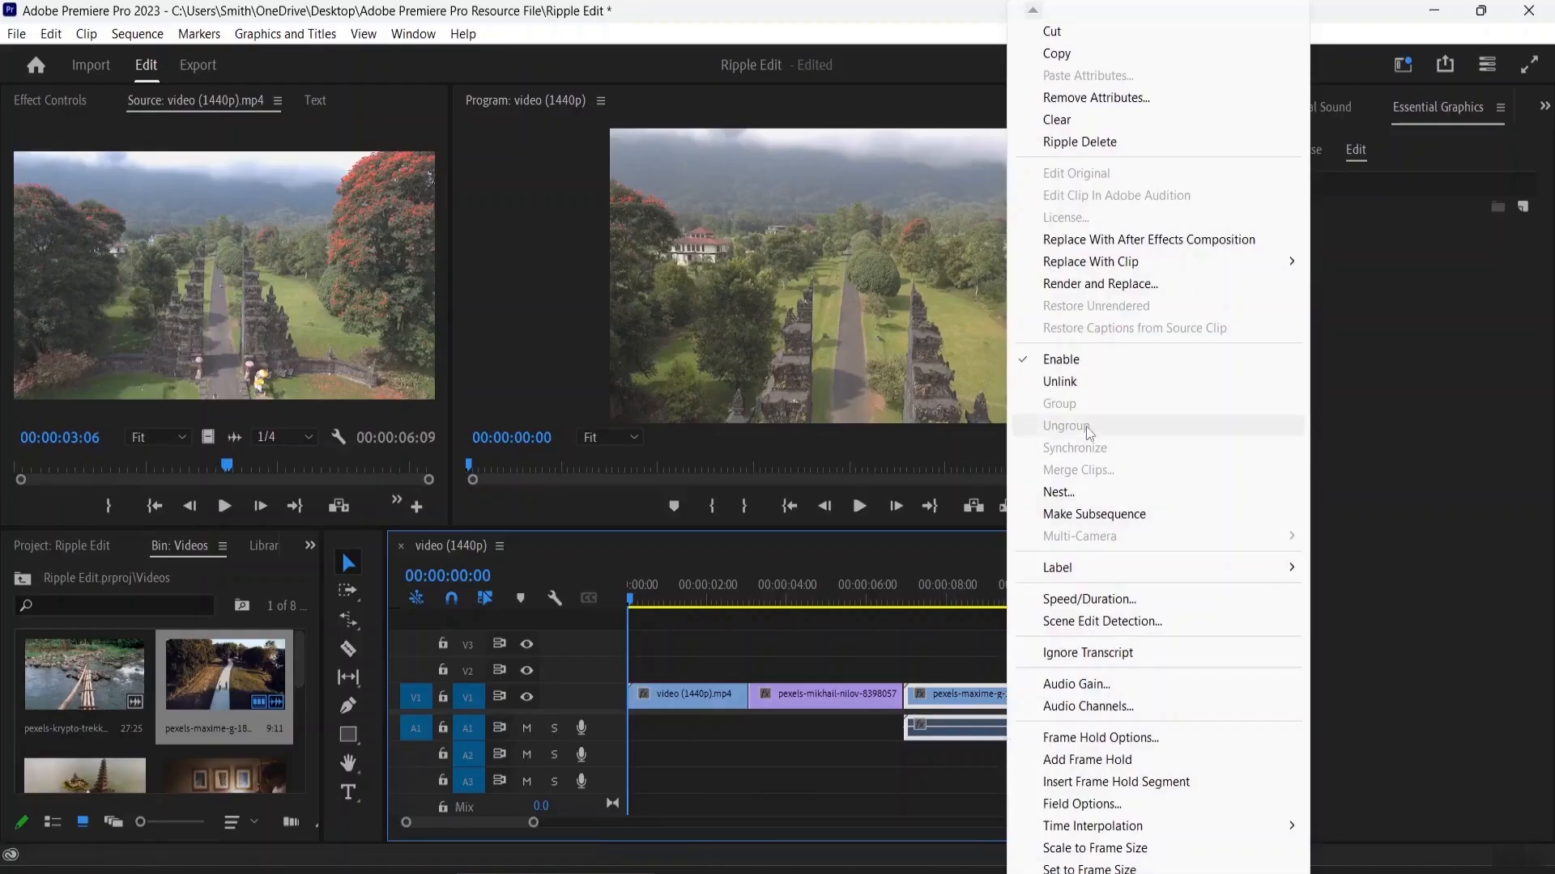
left_click(1086, 387)
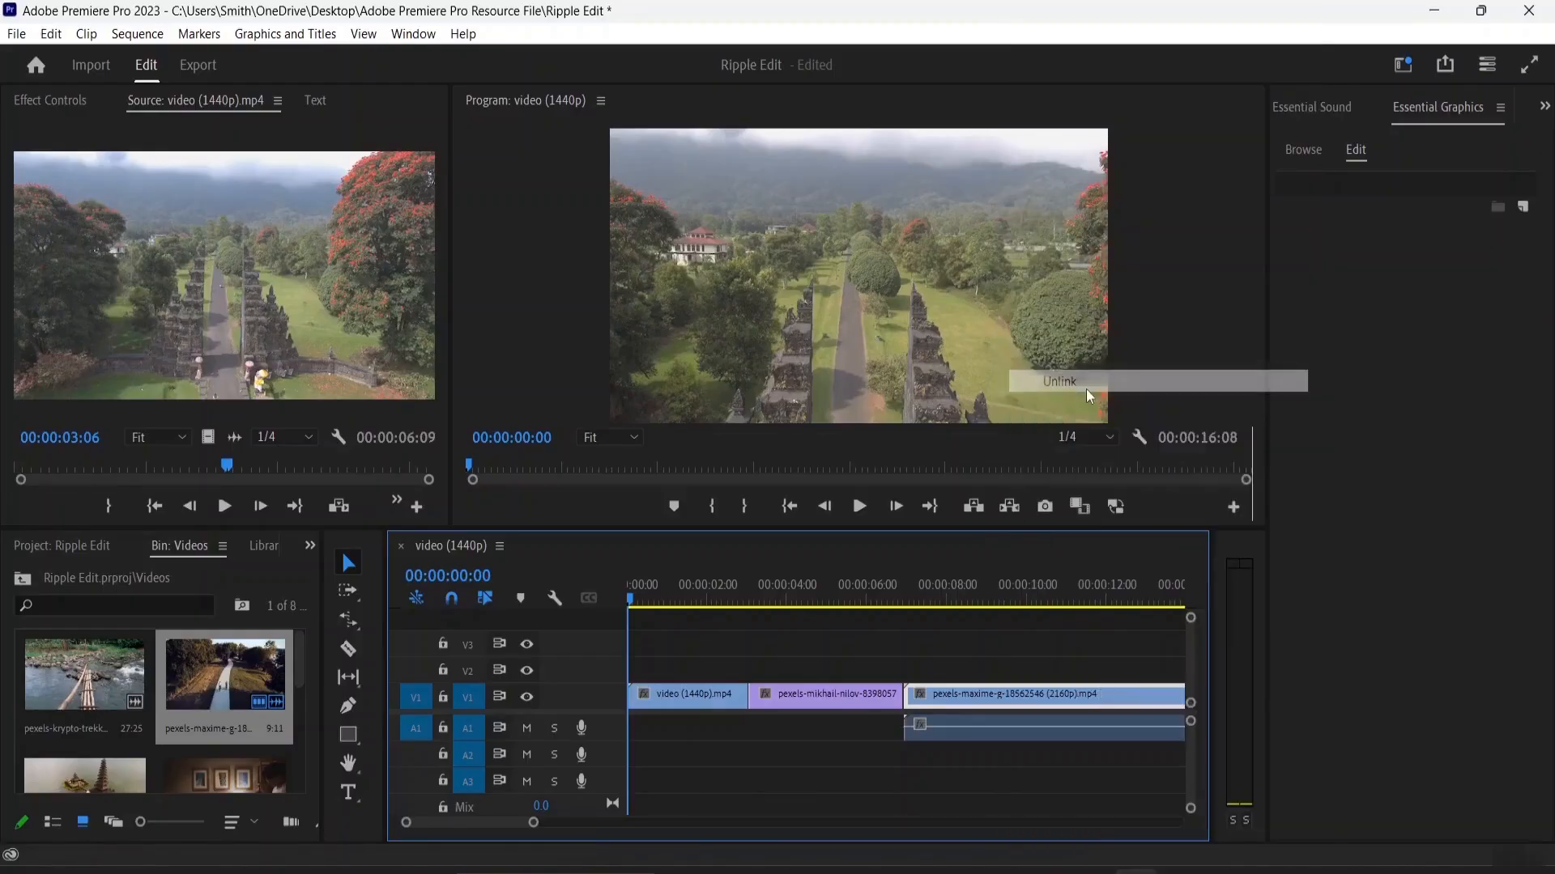
left_click(971, 737)
key("Delete")
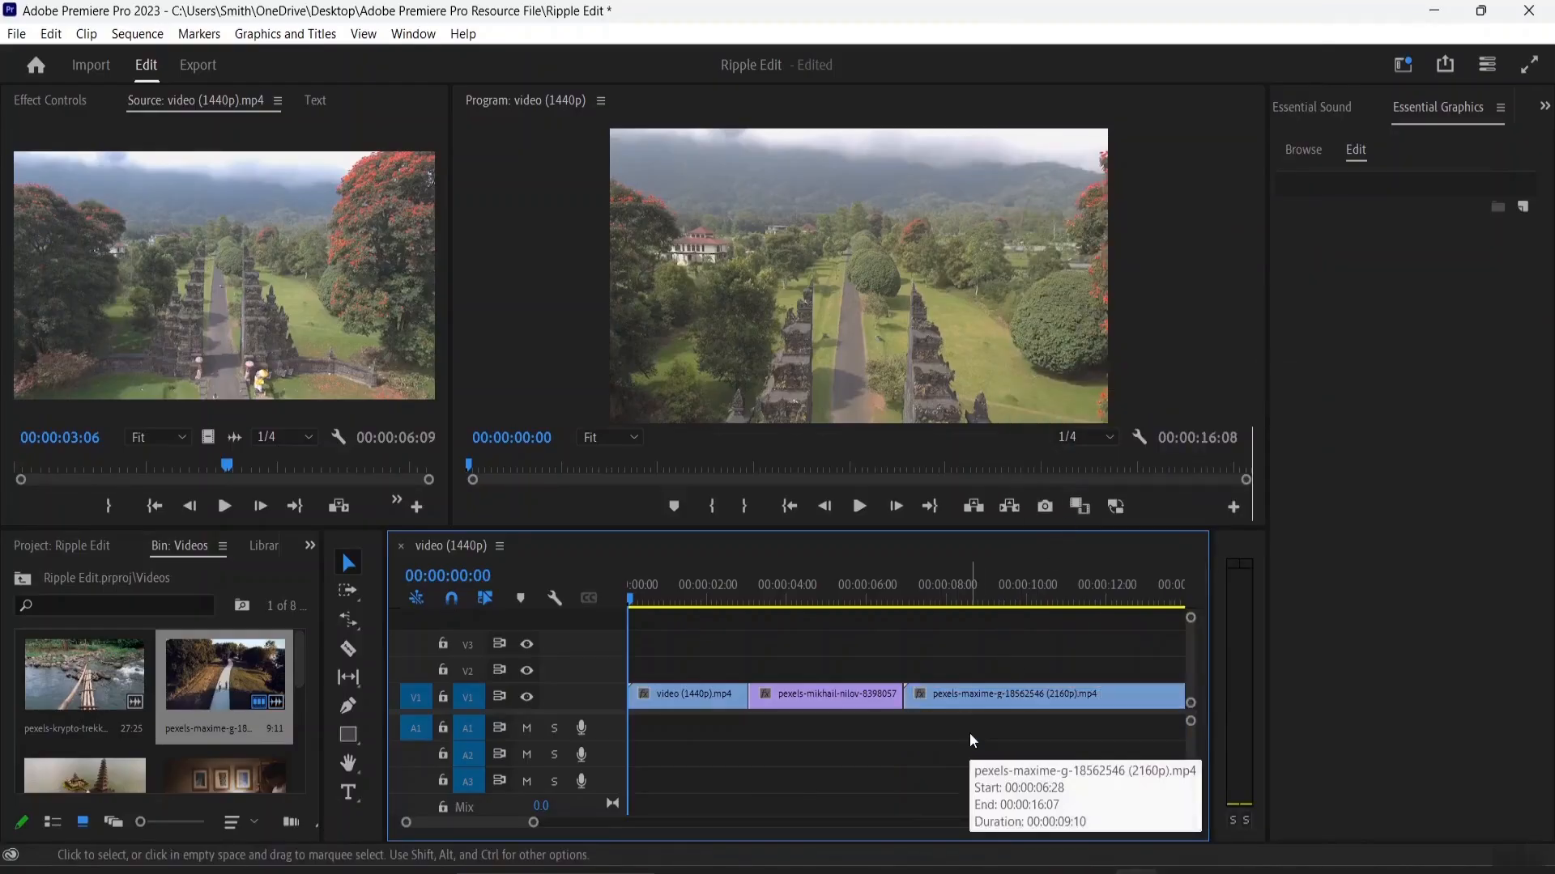
Step: Select the middle temple clip and scrub the sequence to 00:00:04:12 to preview it
left_click_drag(1033, 692, 1045, 725)
key("minus")
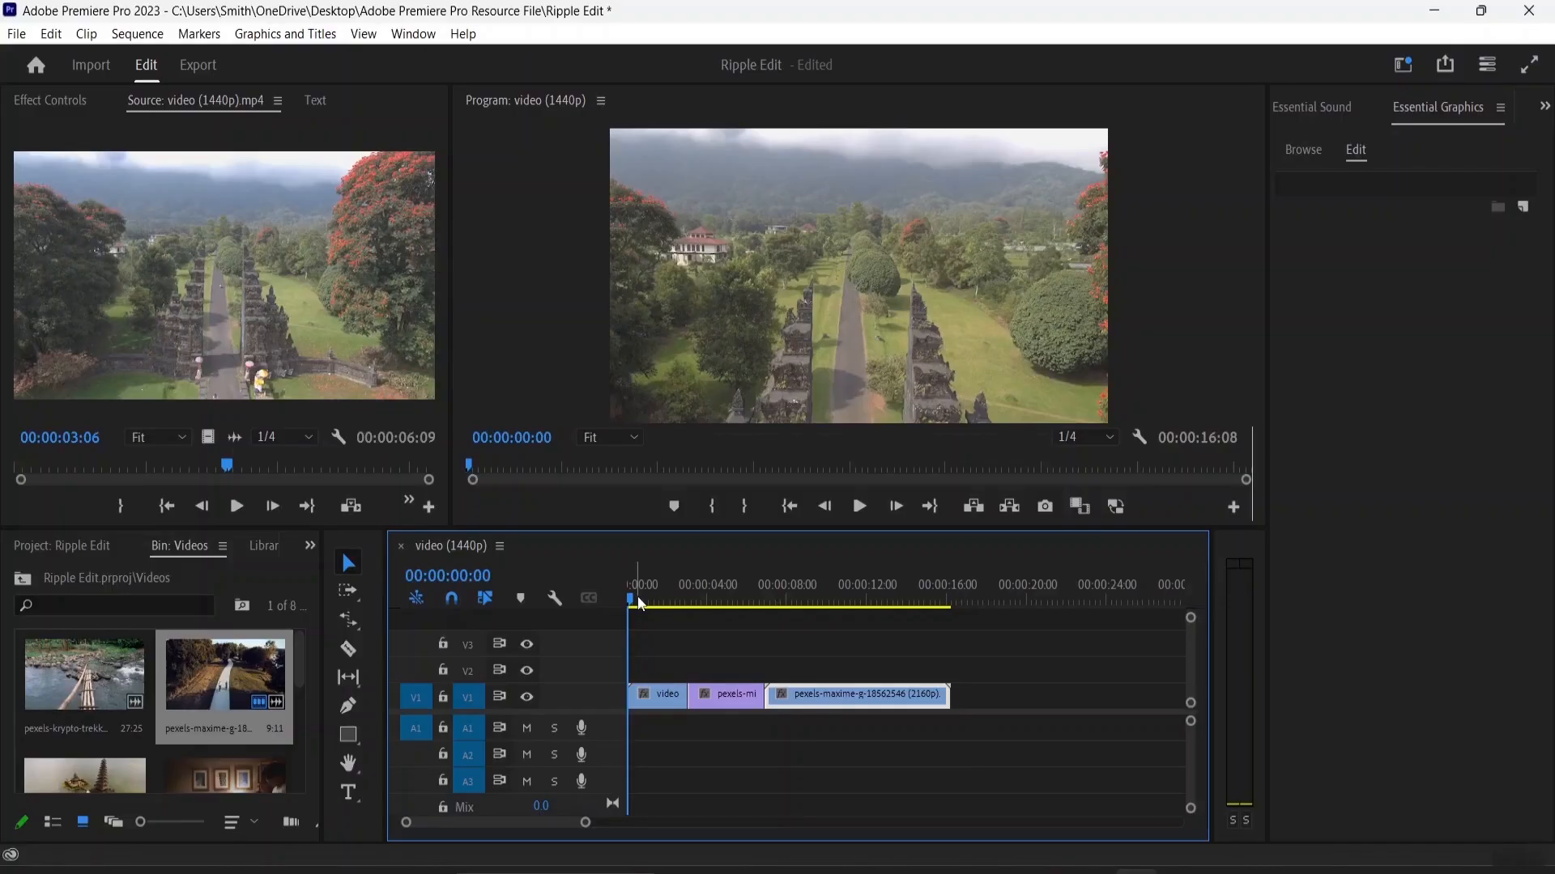
left_click(711, 706)
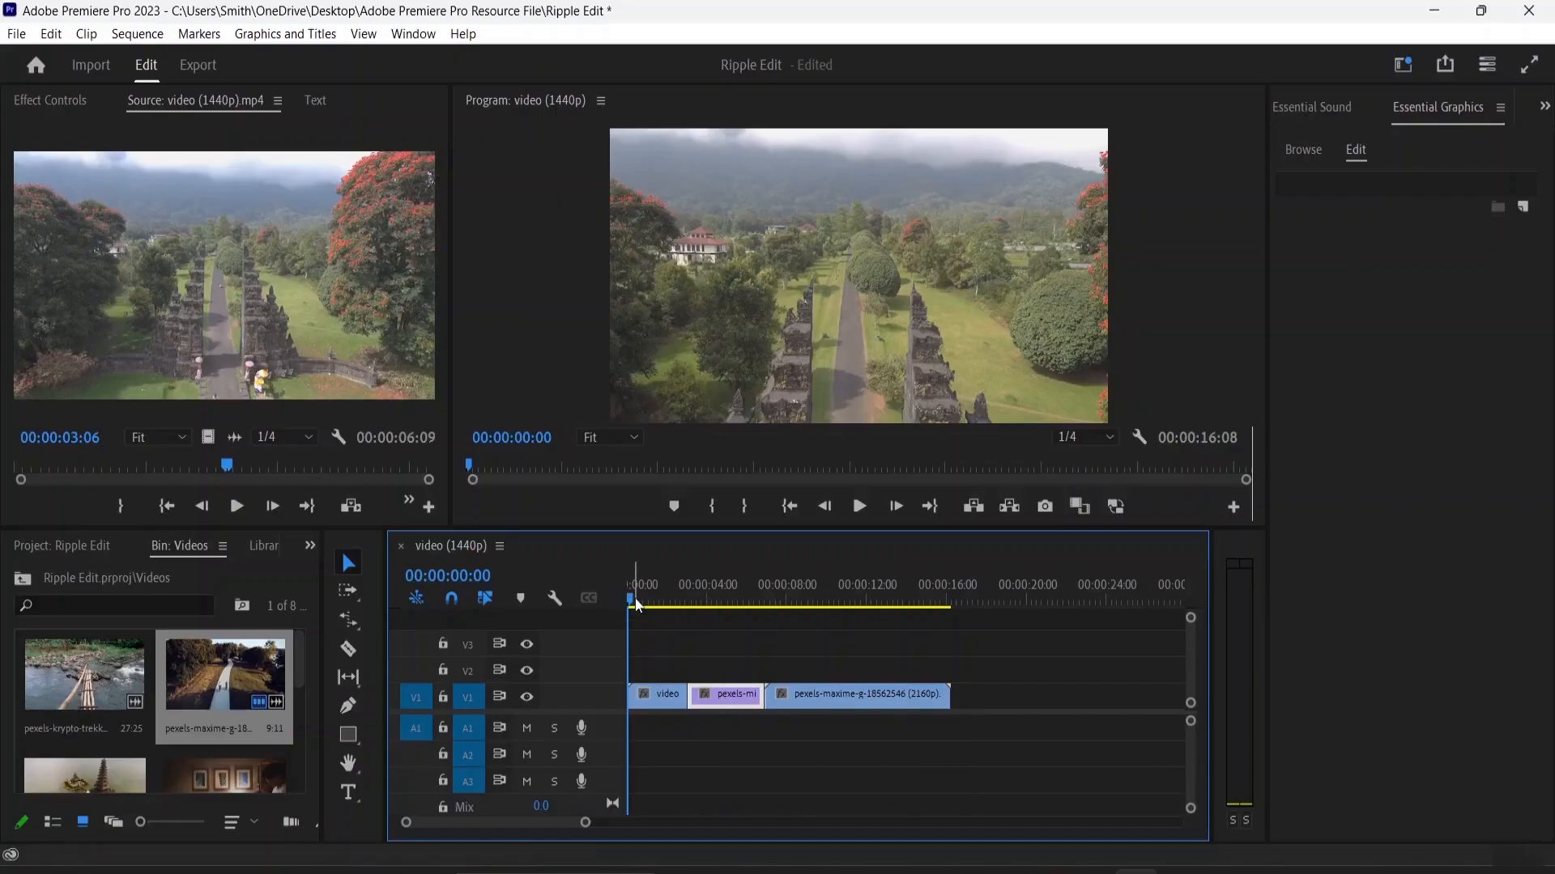
left_click_drag(634, 607, 716, 614)
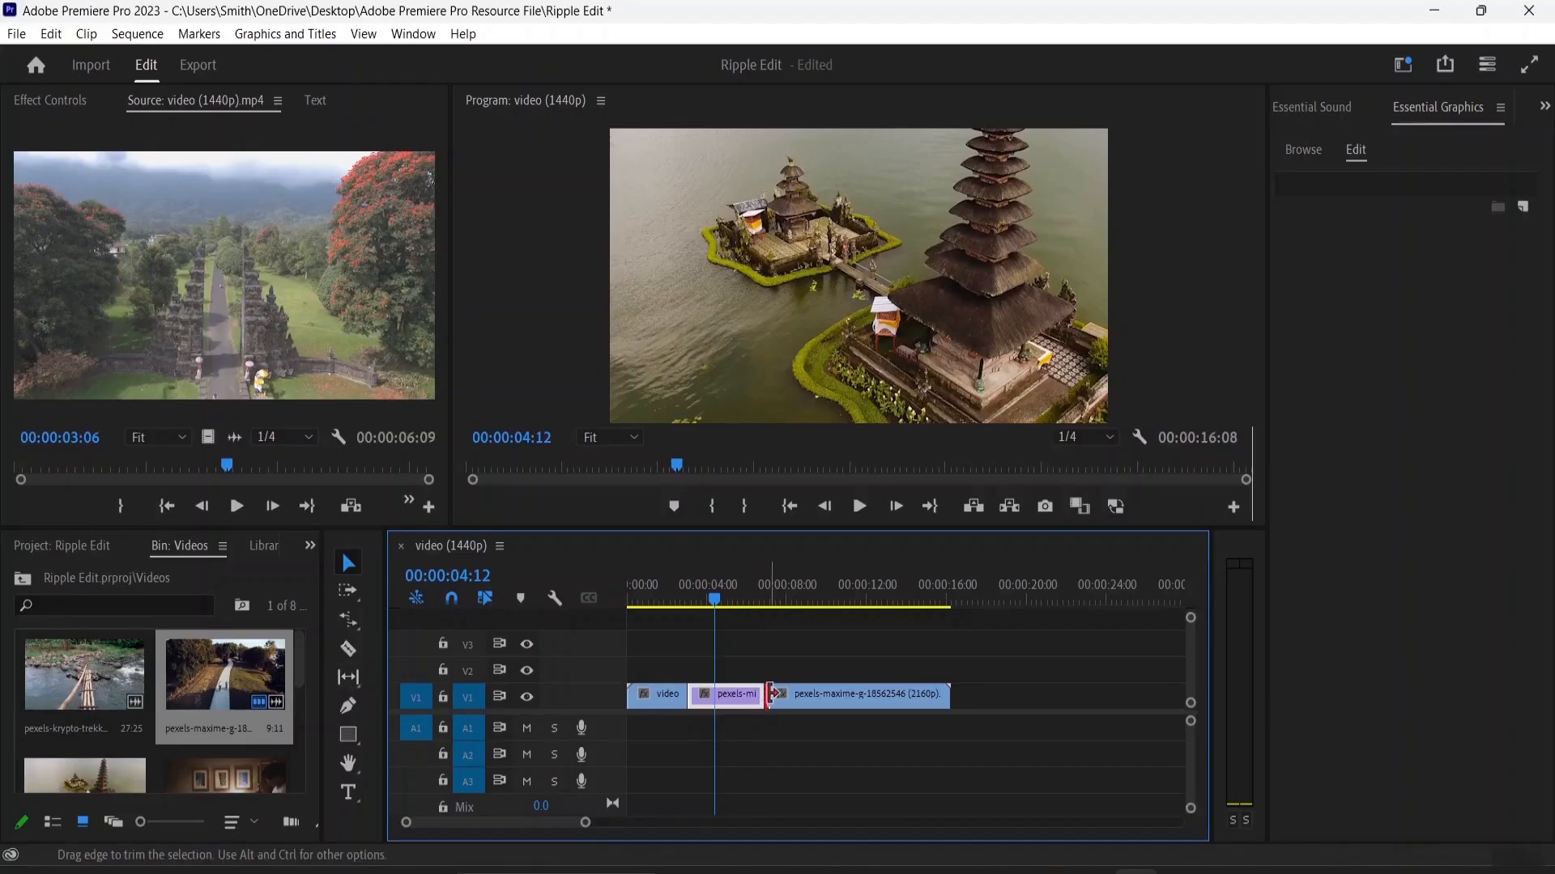
Step: Ripple trim the starts of the last and first clips, making the first clip 00:00:02:15 and the sequence 00:00:13:16 long
left_click_drag(762, 700, 808, 706)
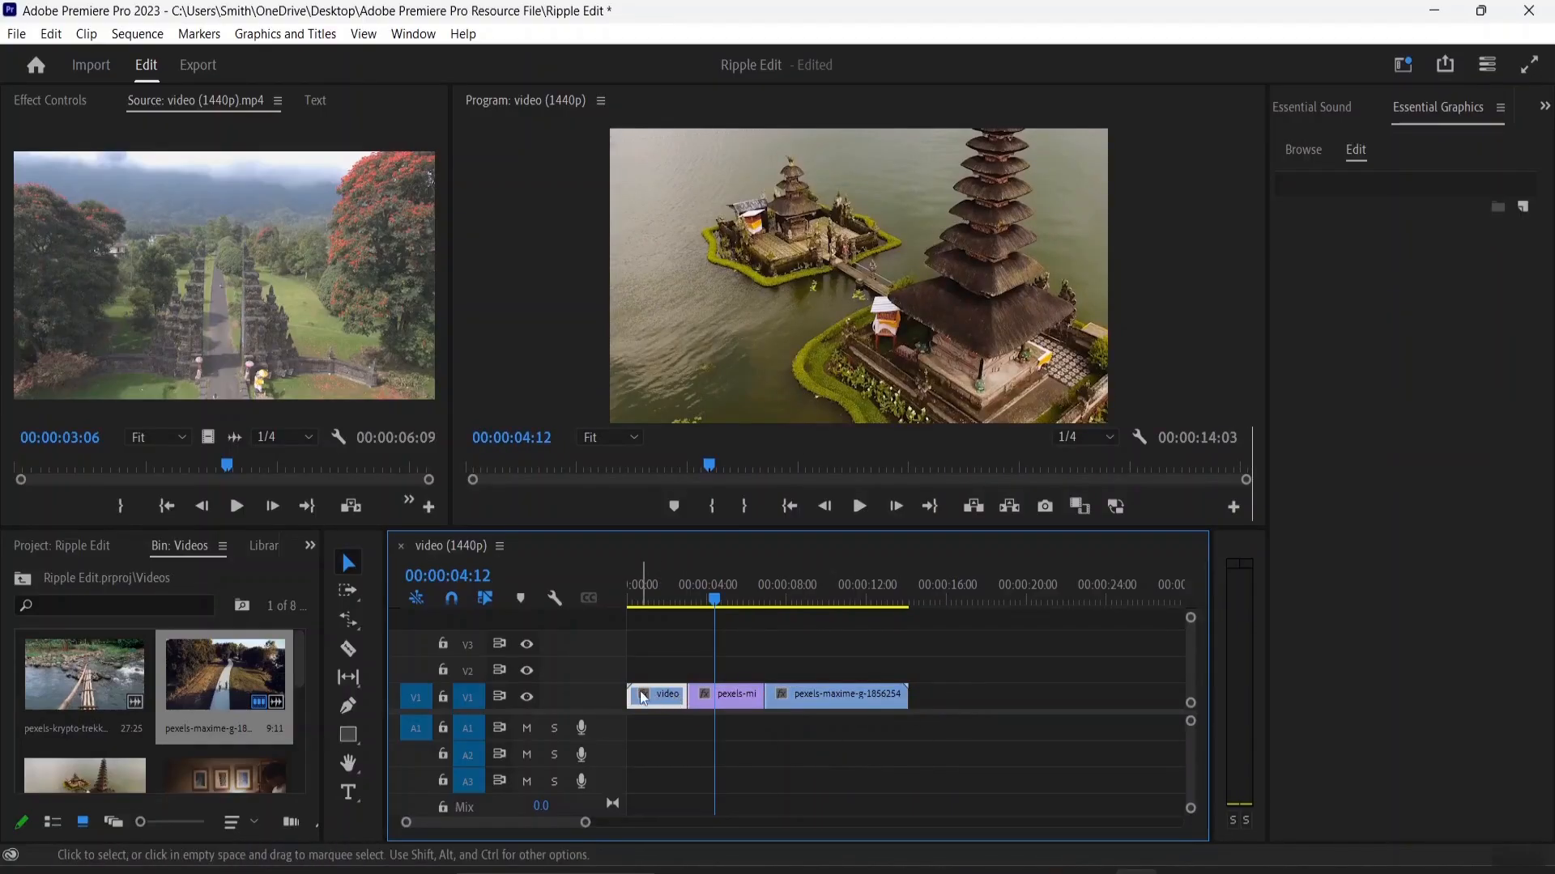
double_click(634, 691)
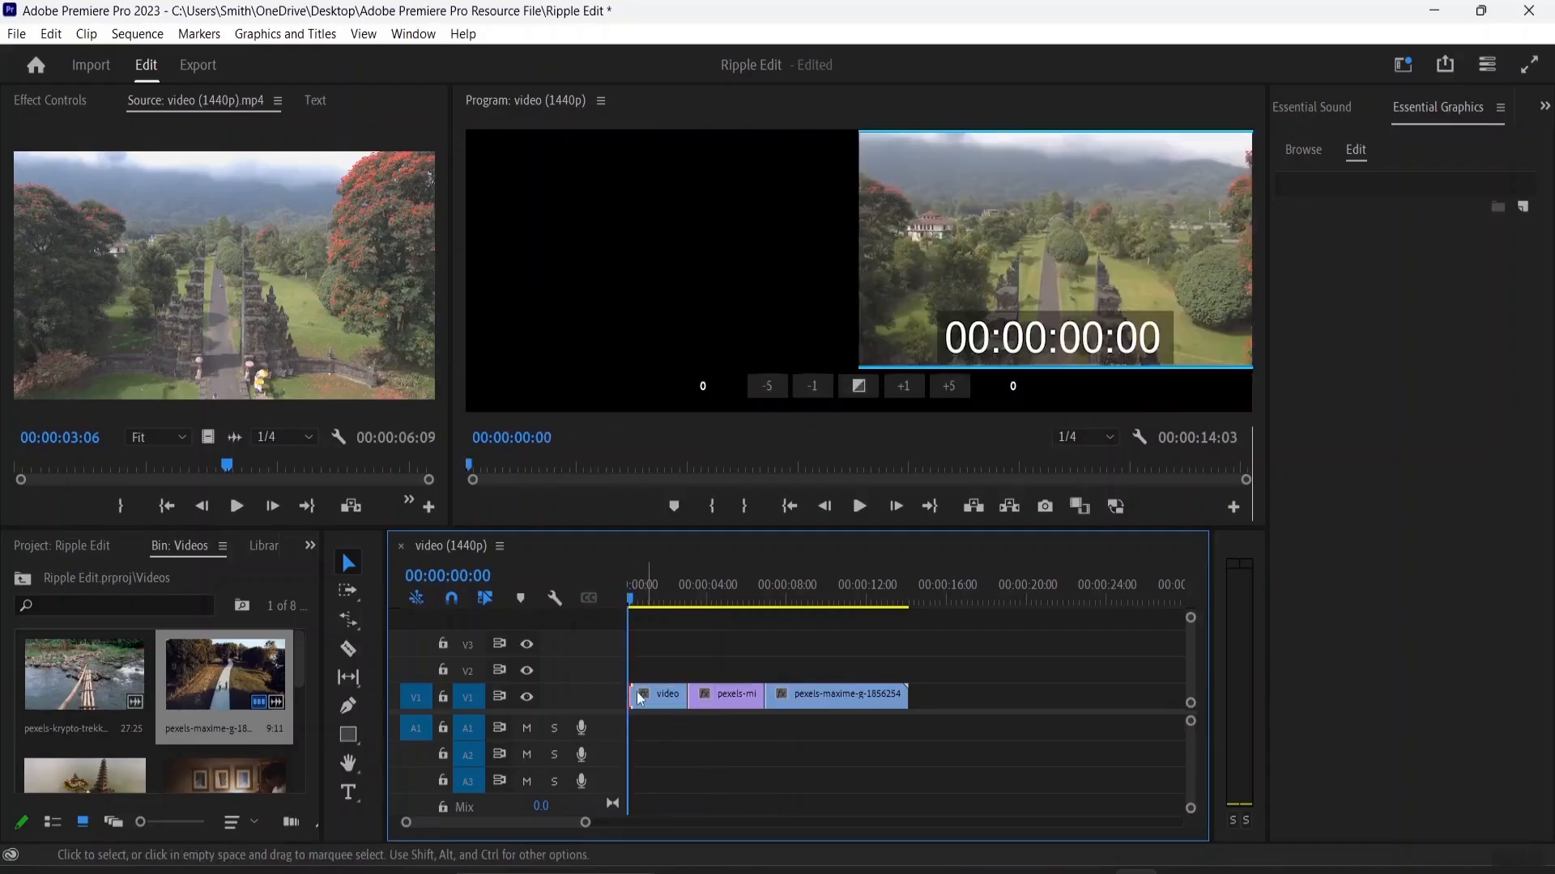
left_click_drag(634, 694, 784, 698)
left_click(823, 646)
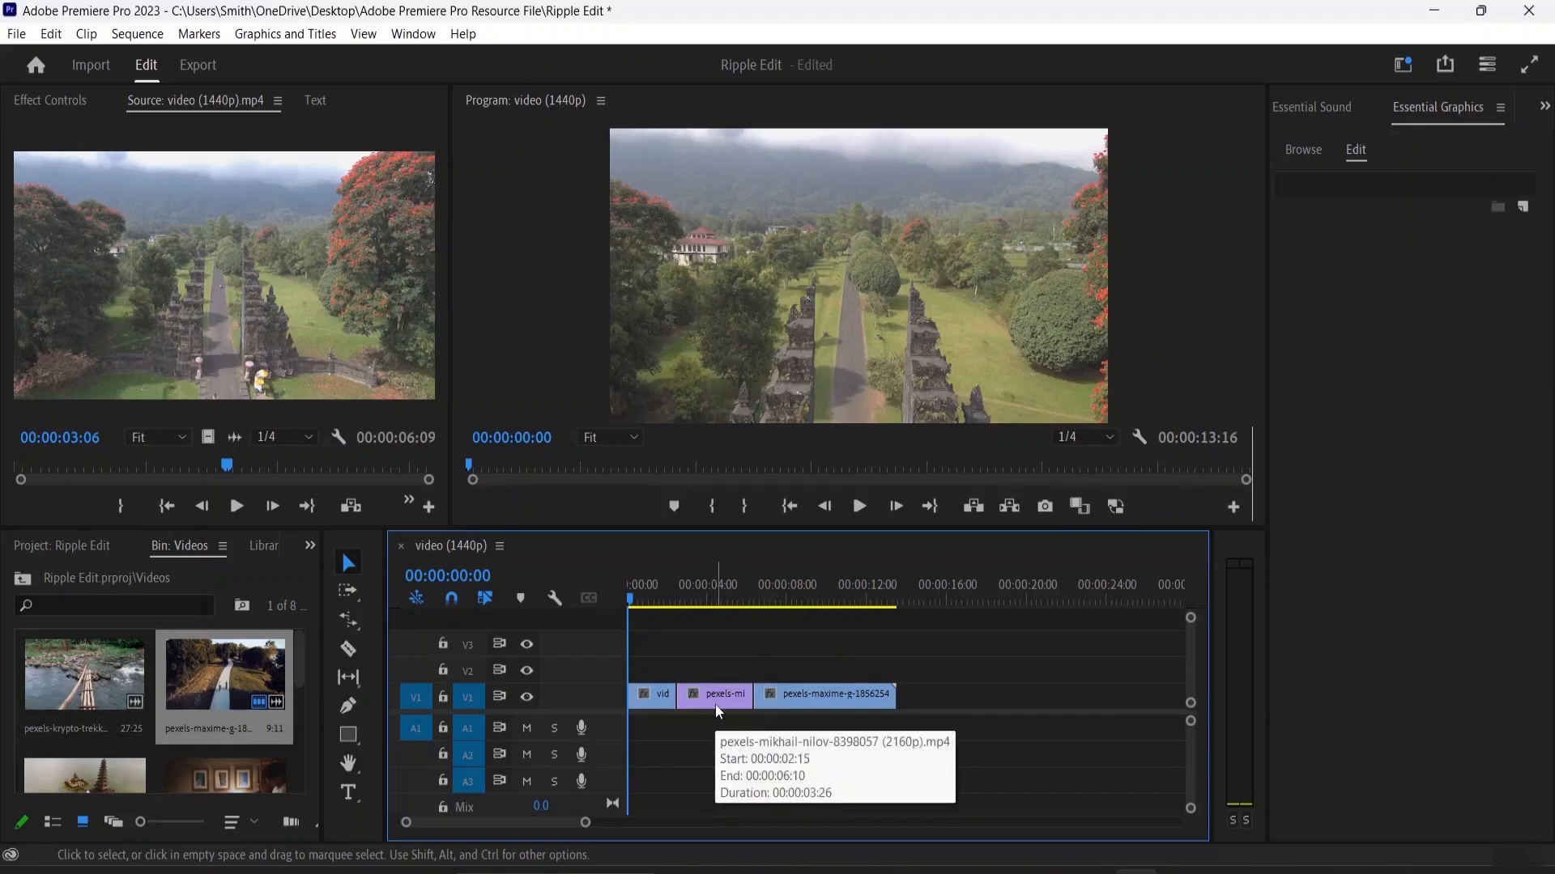
Step: Slide the middle temple clip about 00:00:02:18 later between its neighbours with the Slide tool
left_click(349, 684)
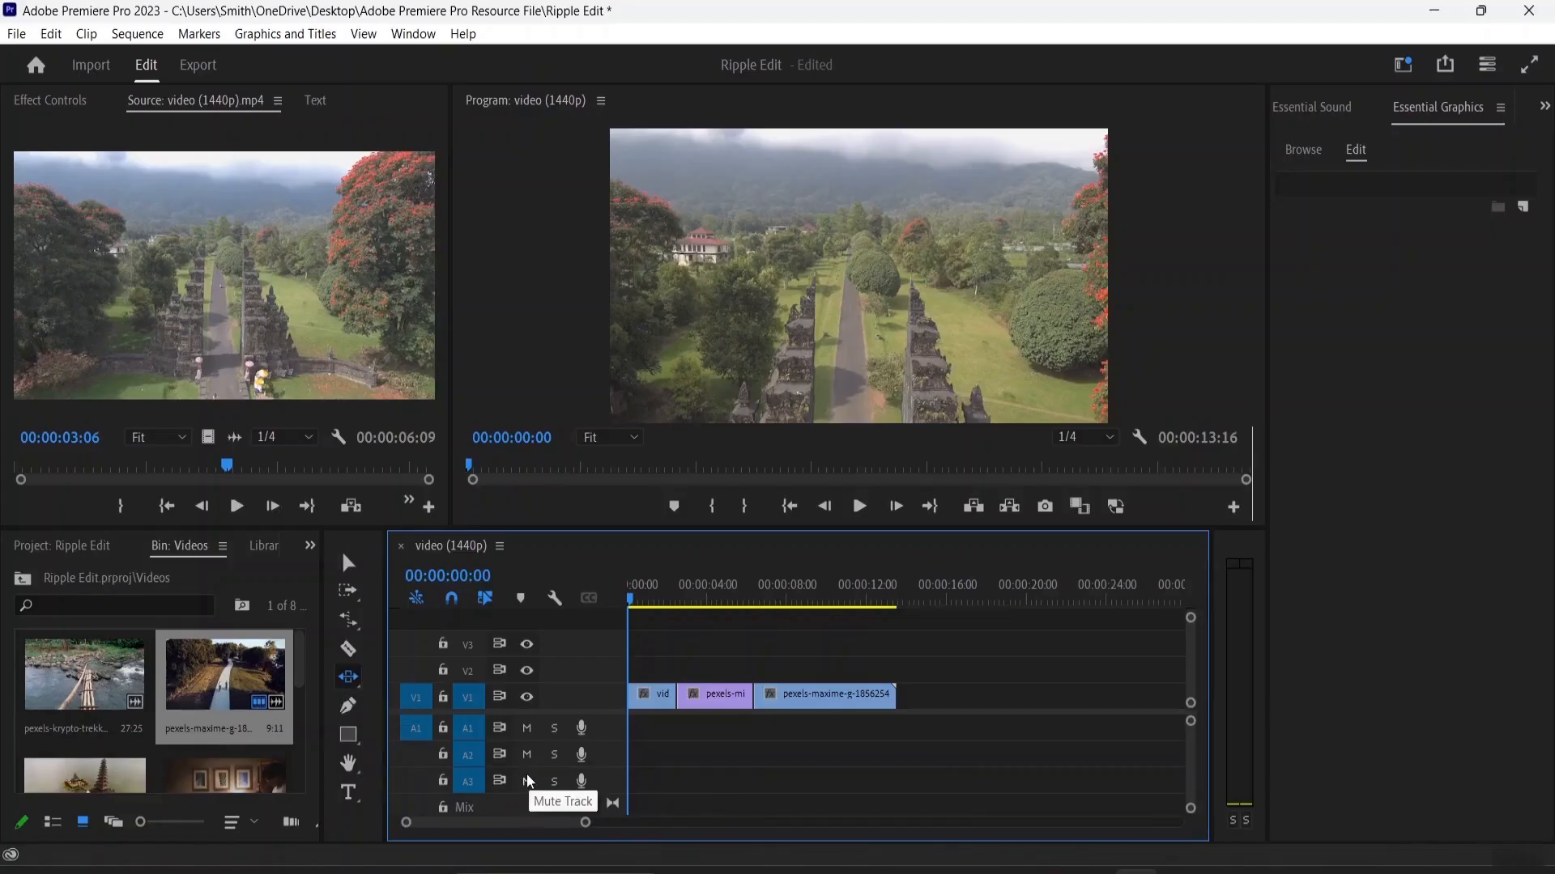
key("u")
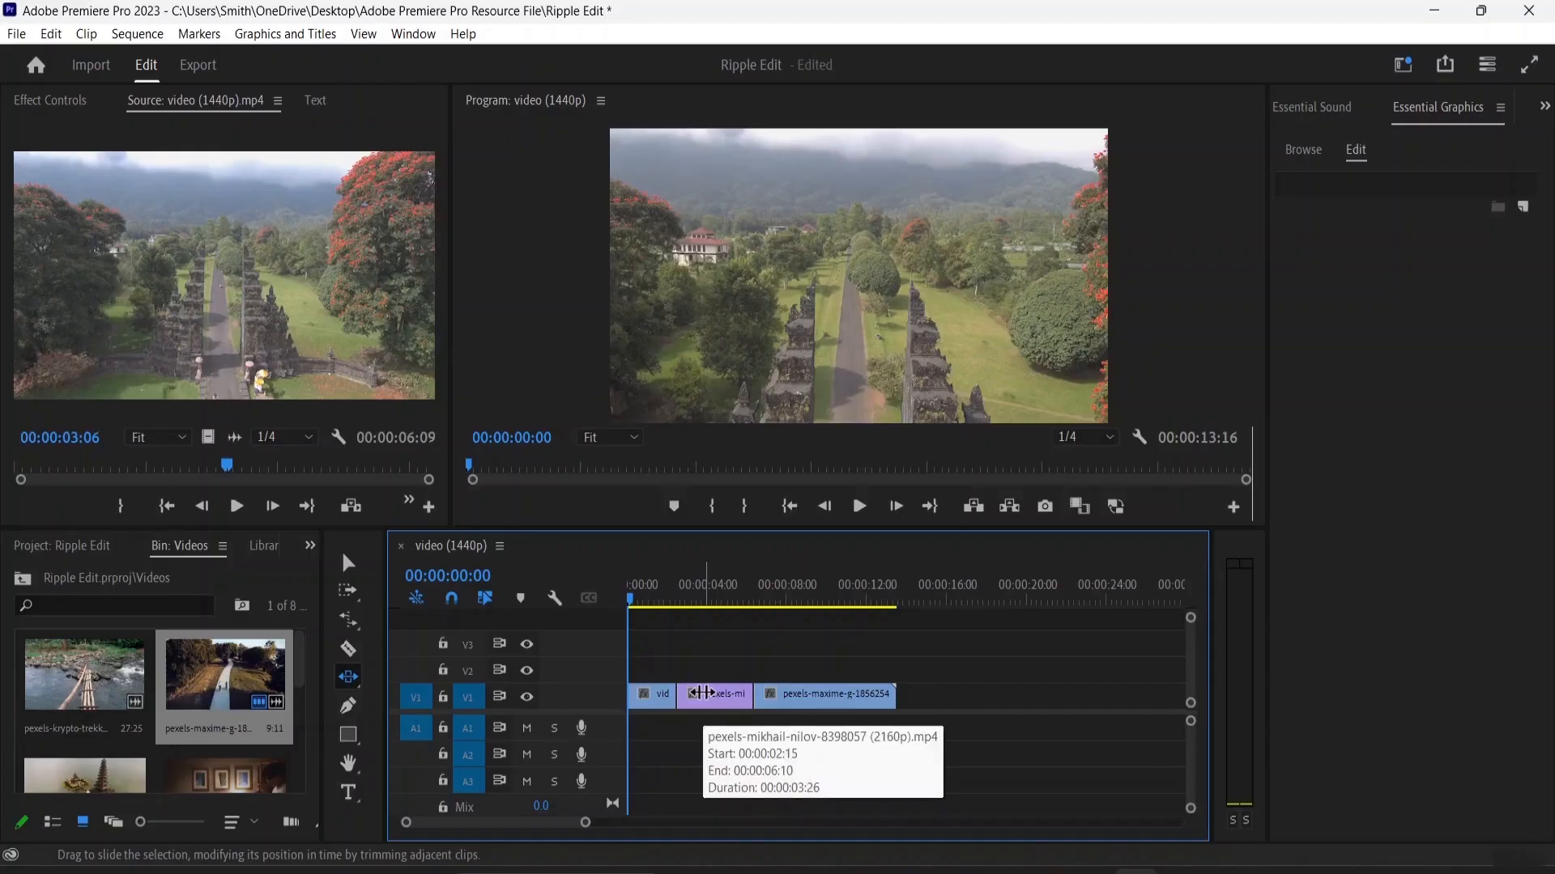
left_click(702, 693)
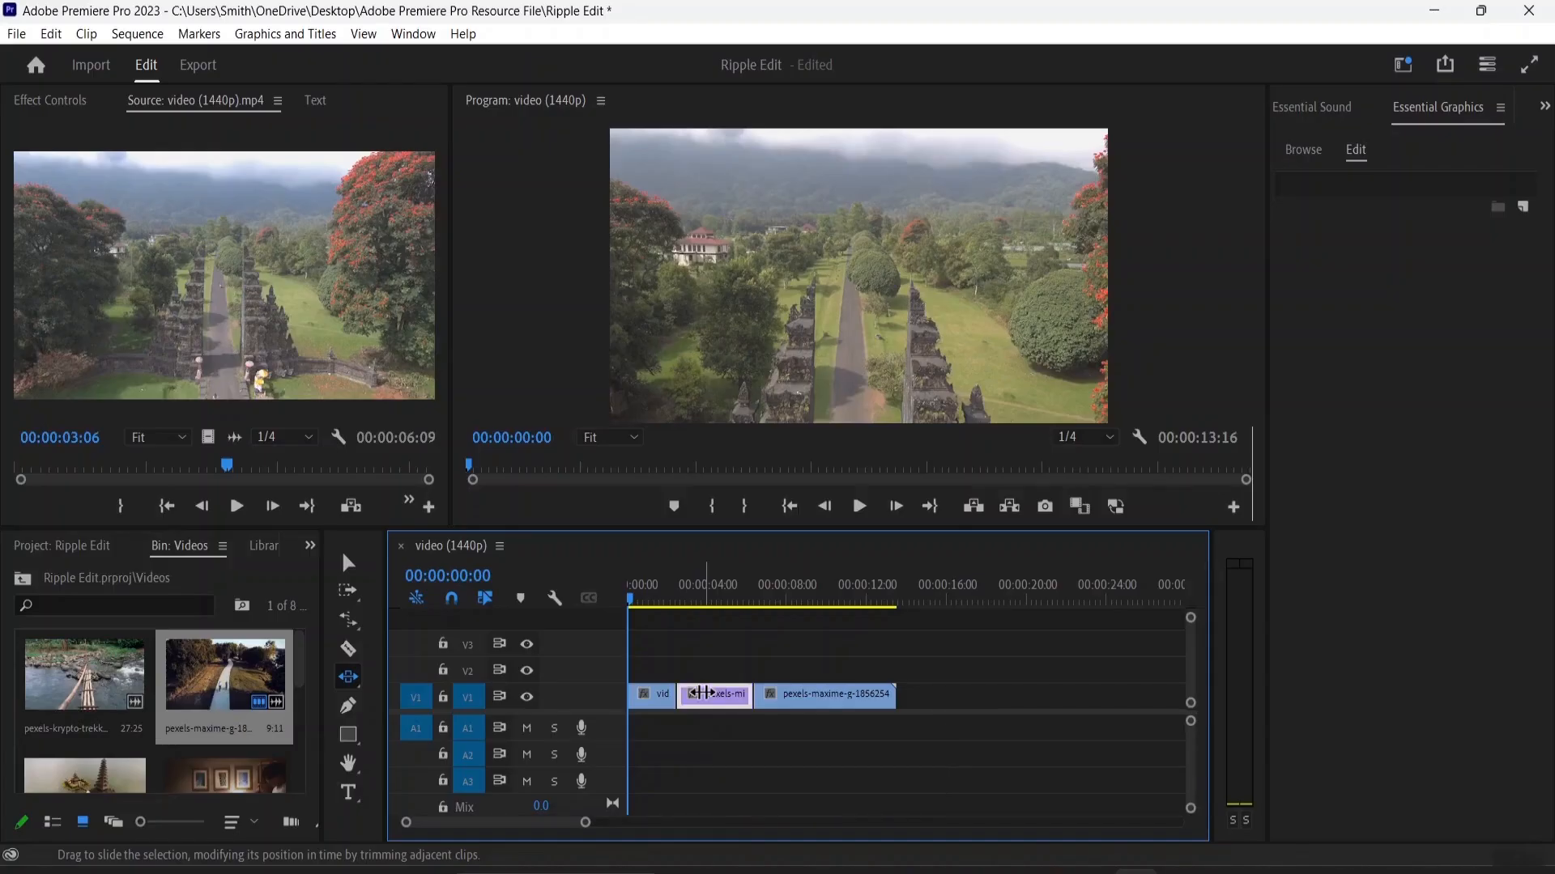
left_click_drag(701, 693, 734, 698)
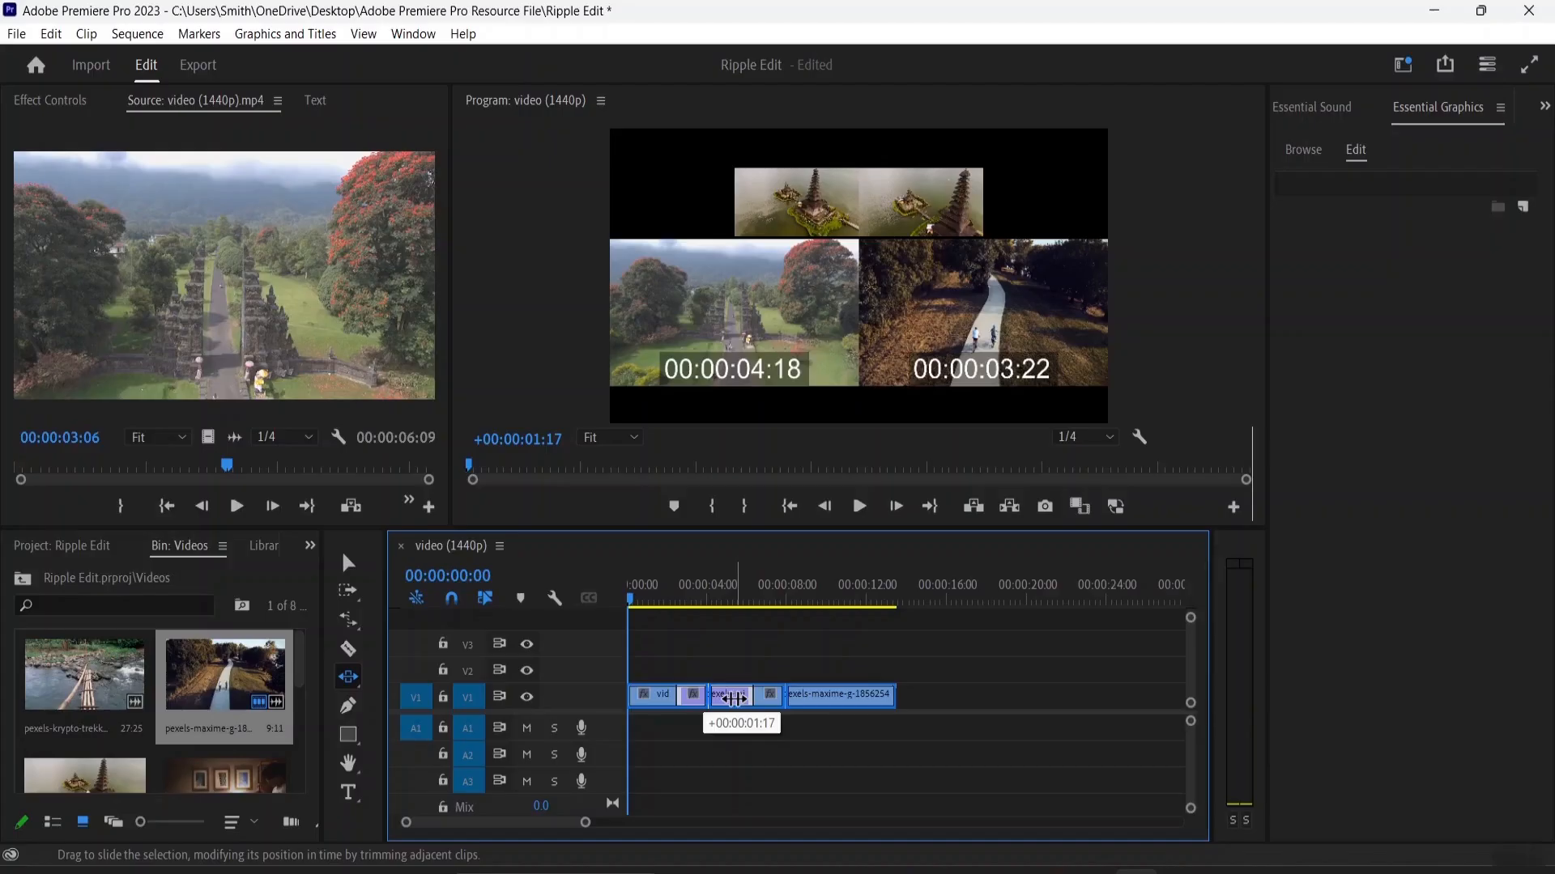
left_click_drag(733, 698, 752, 705)
left_click_drag(761, 703, 732, 715)
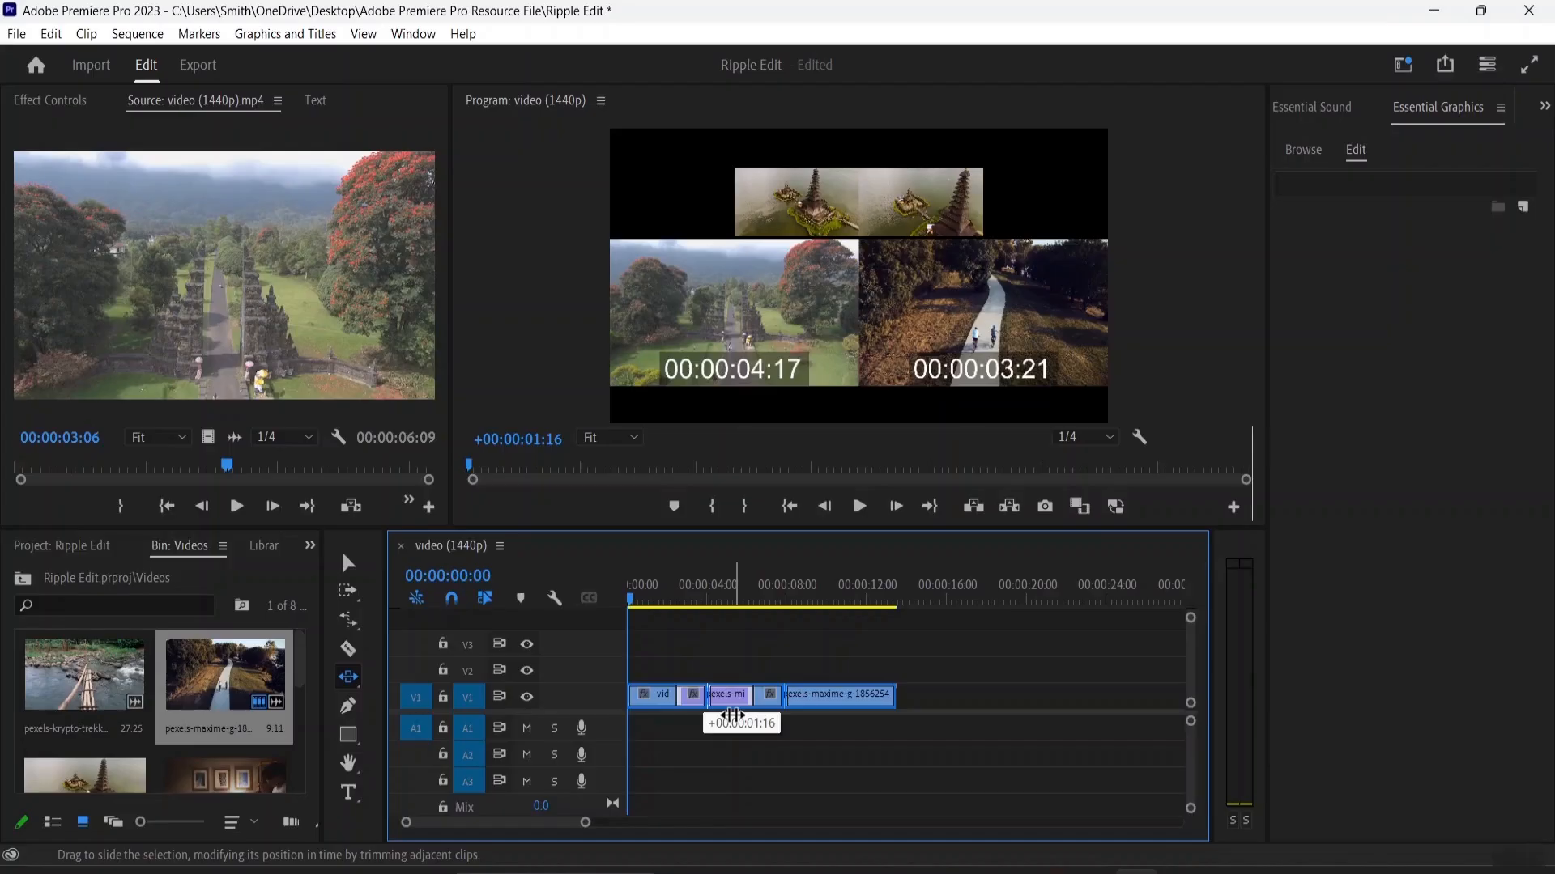
left_click_drag(733, 715, 753, 709)
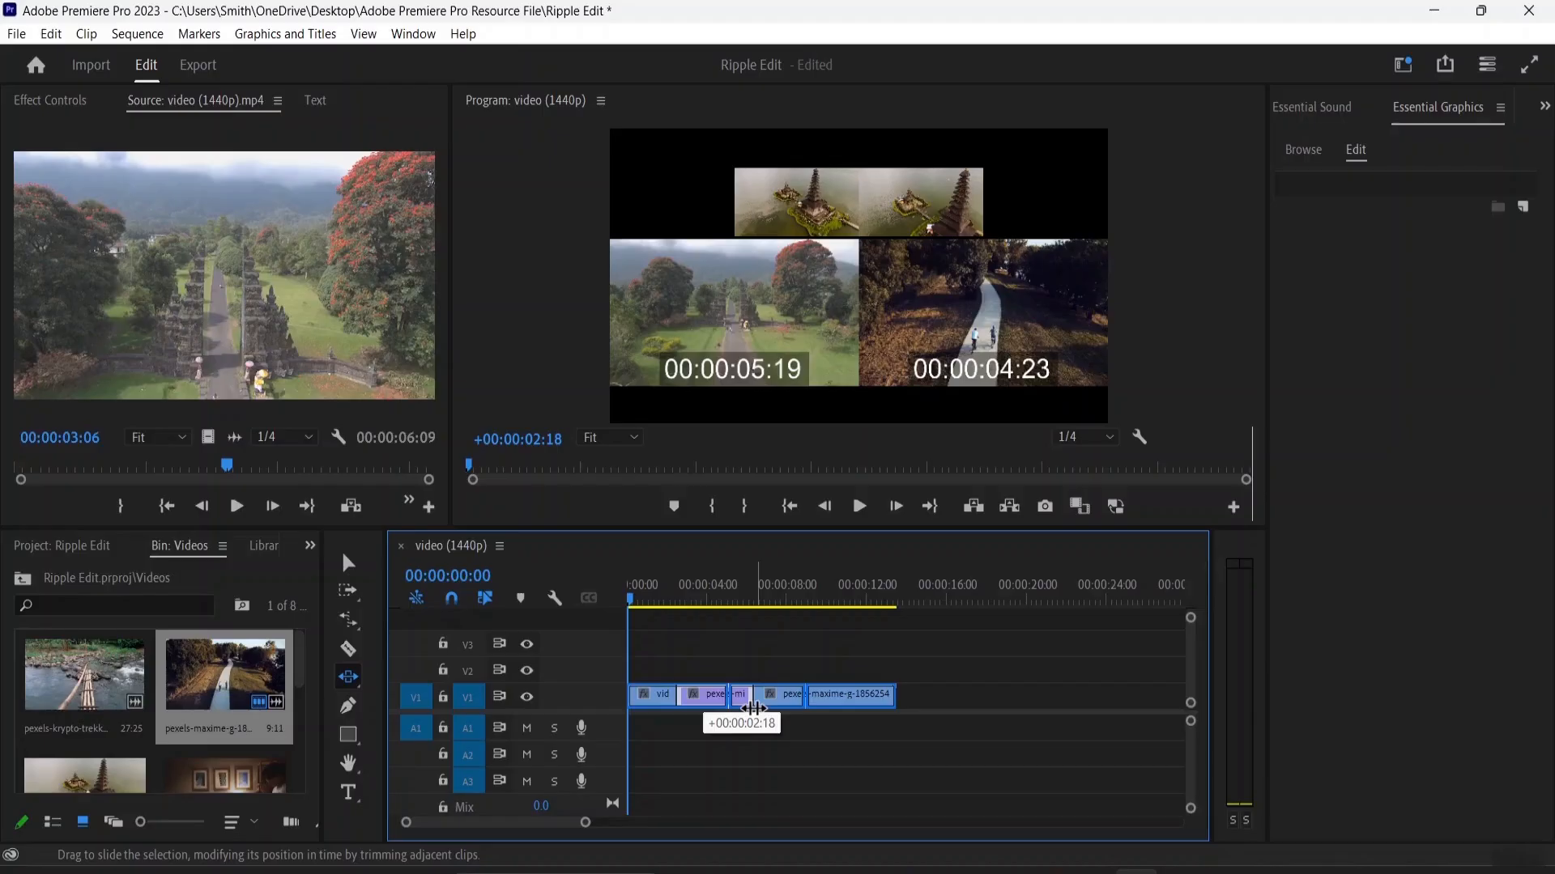
left_click_drag(753, 708, 753, 709)
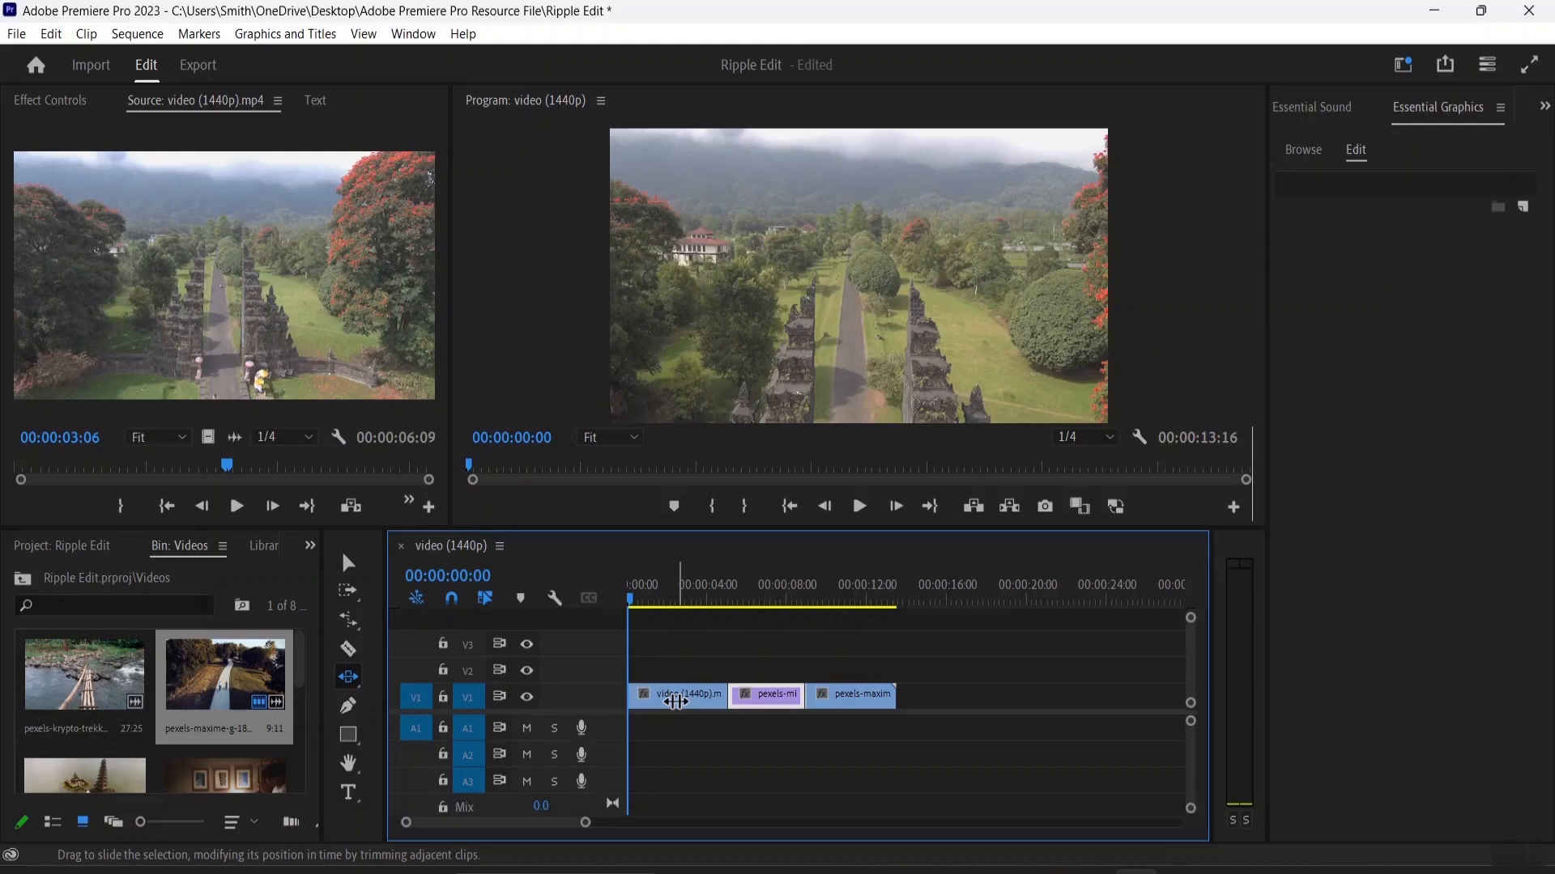
Step: Enlarge the timeline area and increase the V1 track height to show the clip thumbnails
left_click(347, 577)
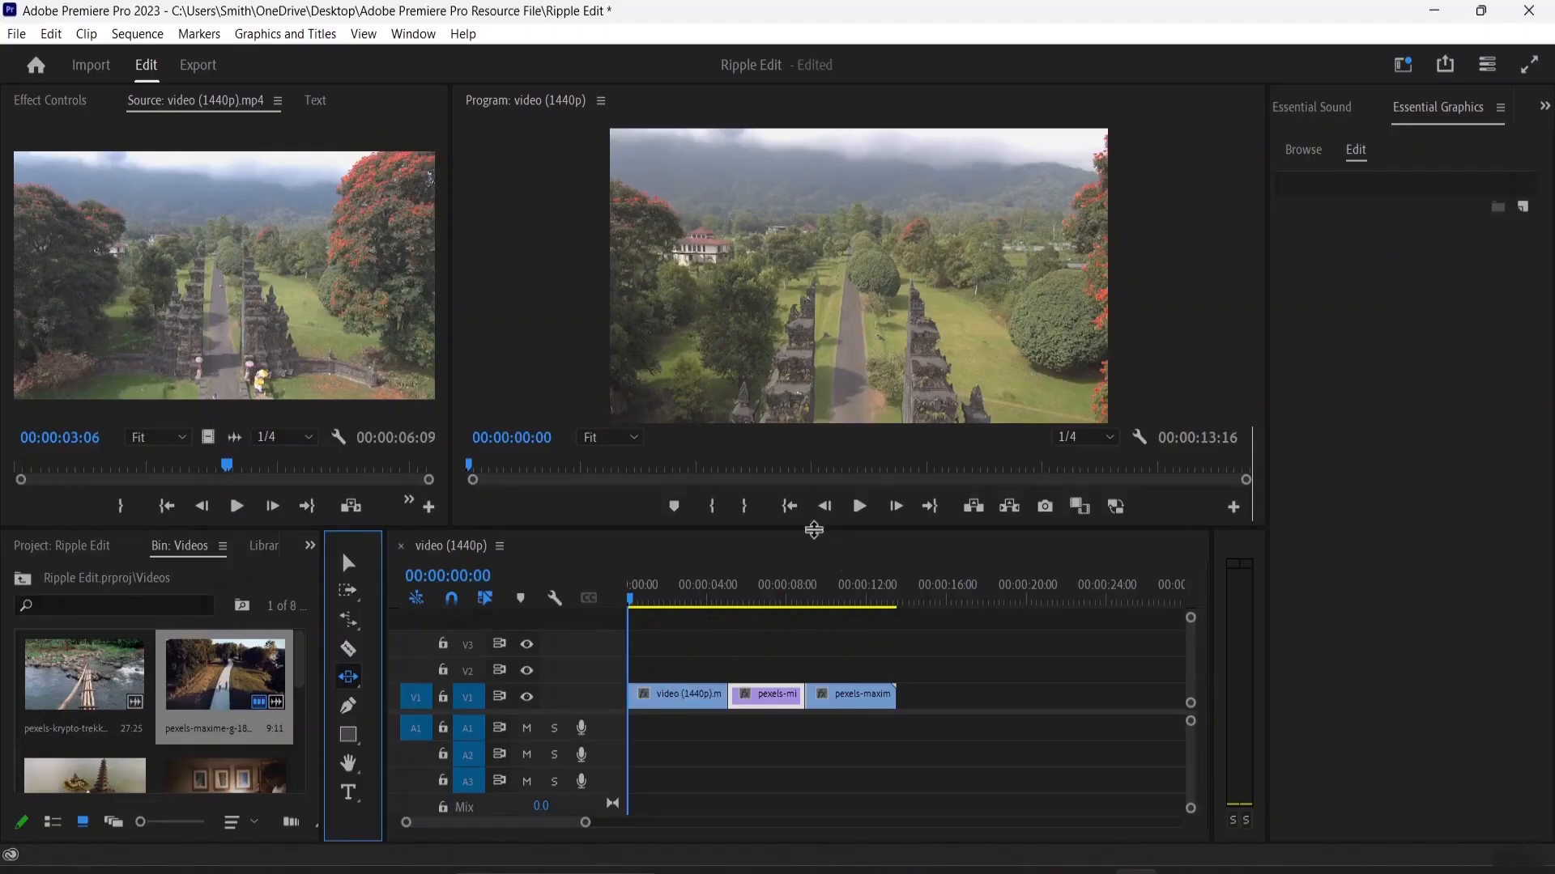
left_click_drag(814, 530, 795, 298)
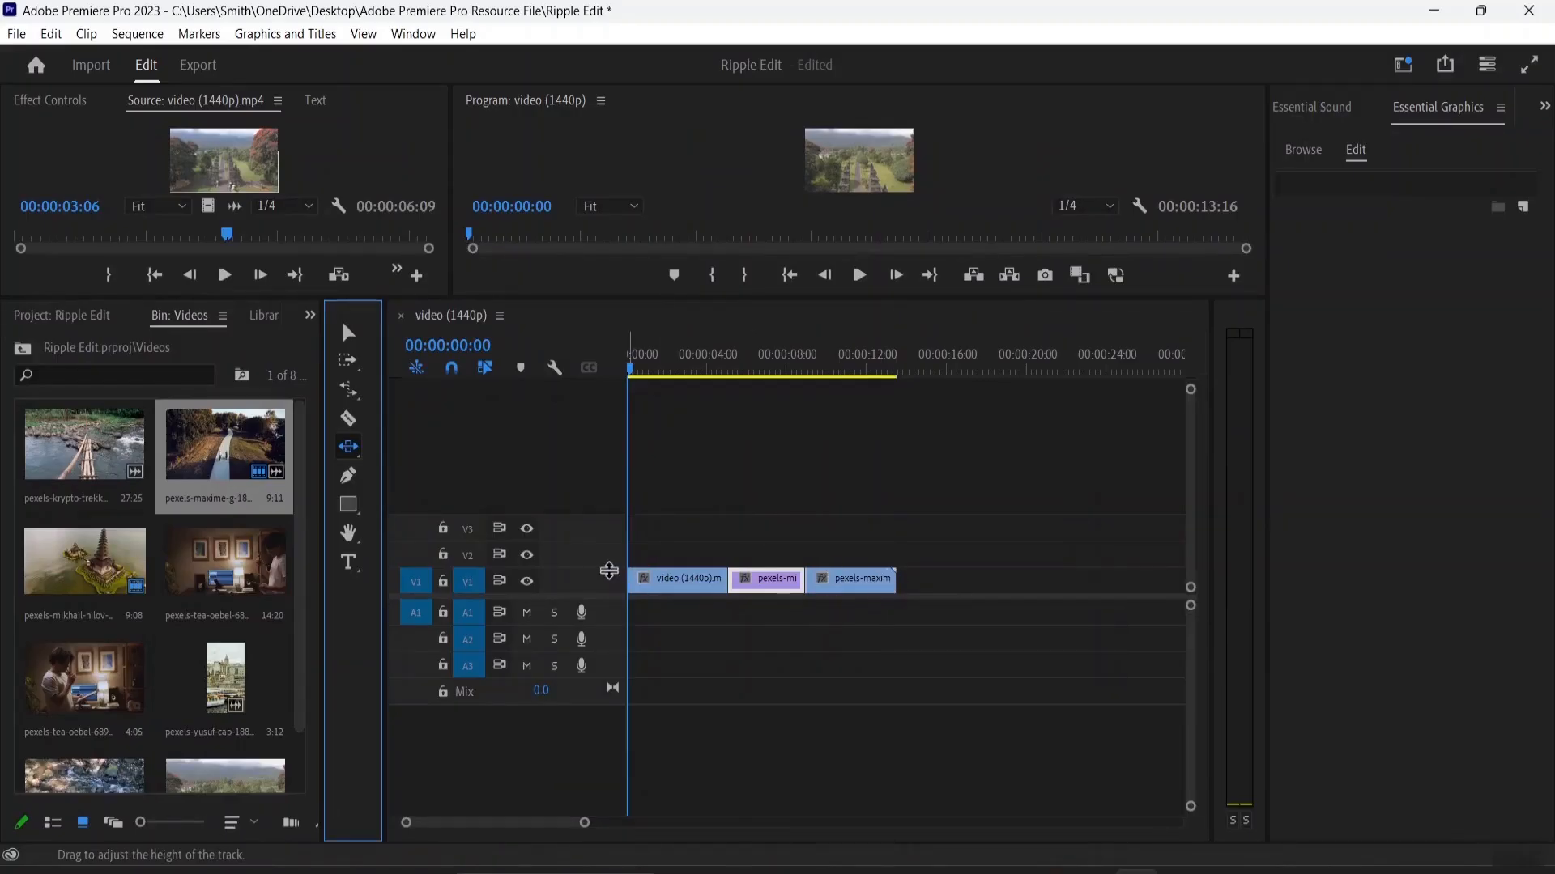
left_click(602, 574)
left_click_drag(602, 574, 604, 516)
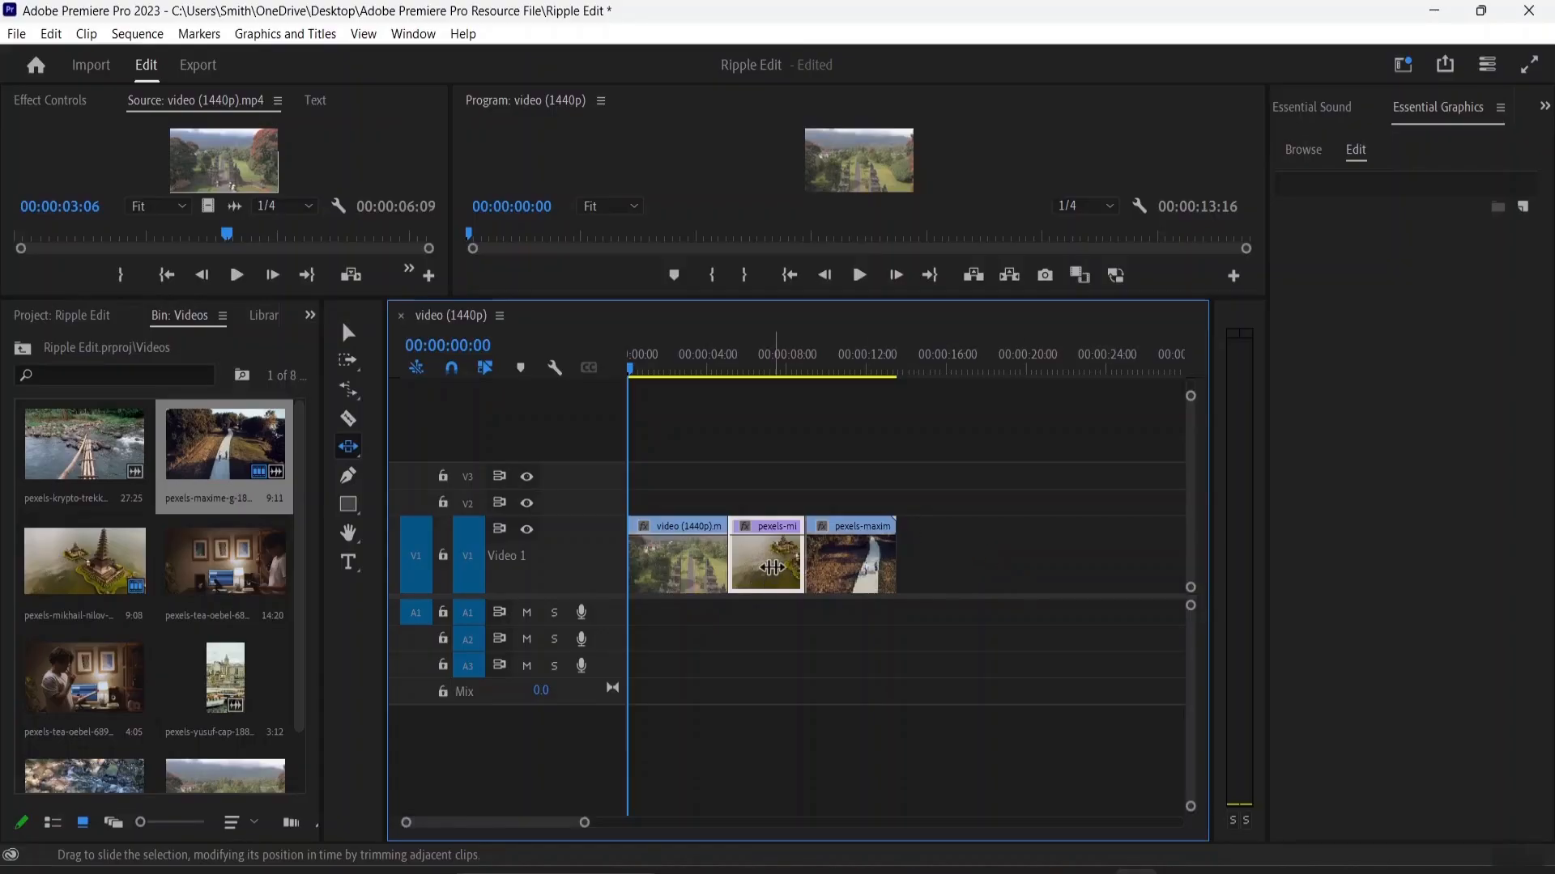
Step: Slide the middle temple clip earlier on V1 so that it starts at 00:00:02:15
left_click_drag(776, 563, 720, 572)
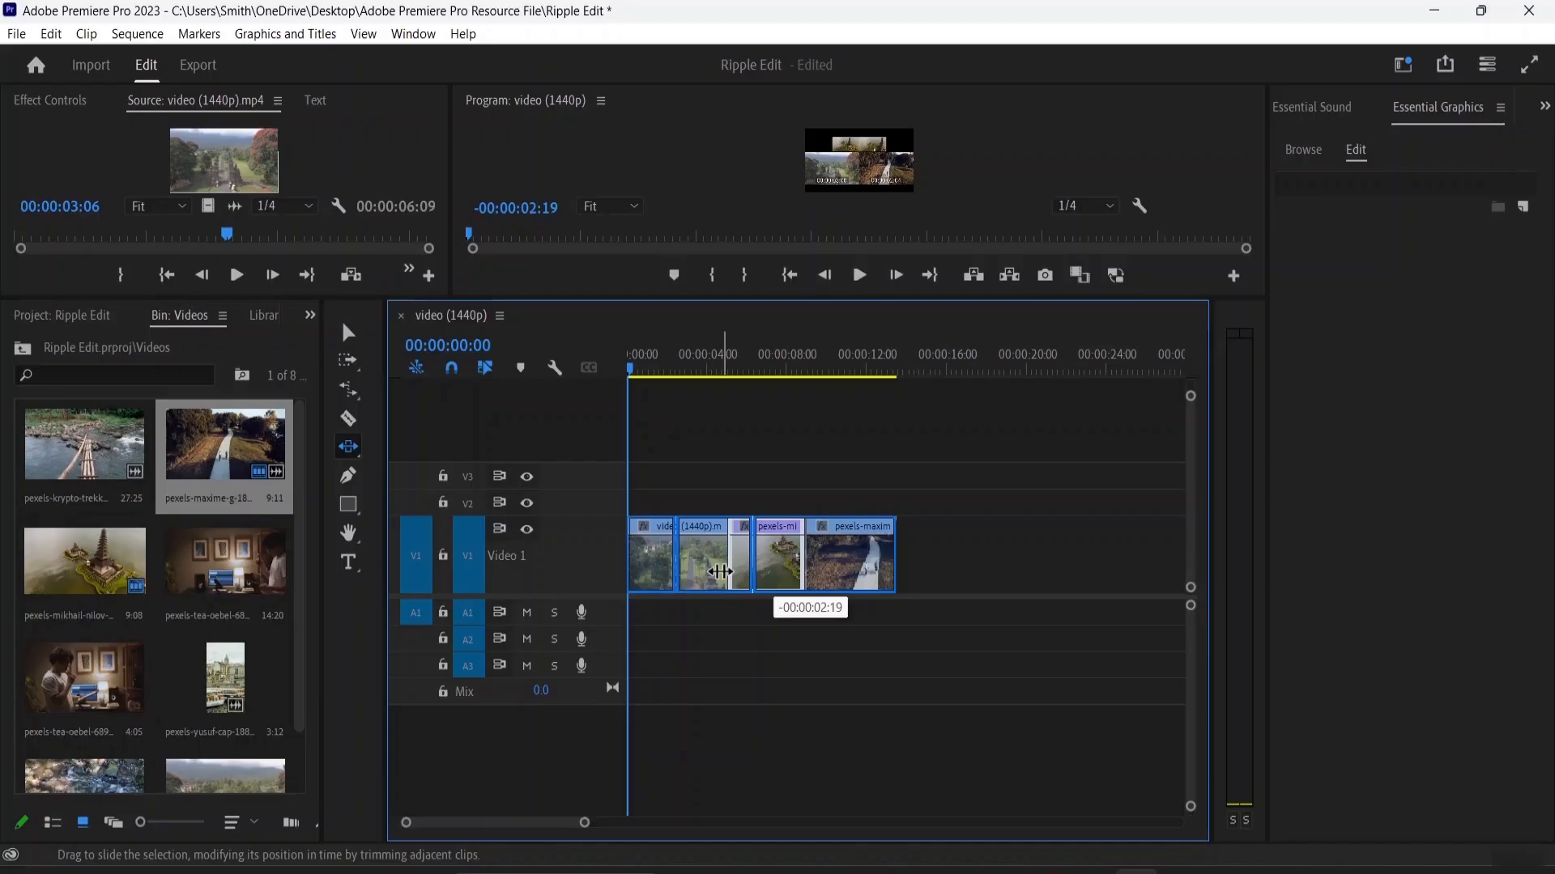
mouse_move(720, 572)
left_mouse_down()
mouse_move(800, 574)
mouse_move(714, 569)
left_mouse_up()
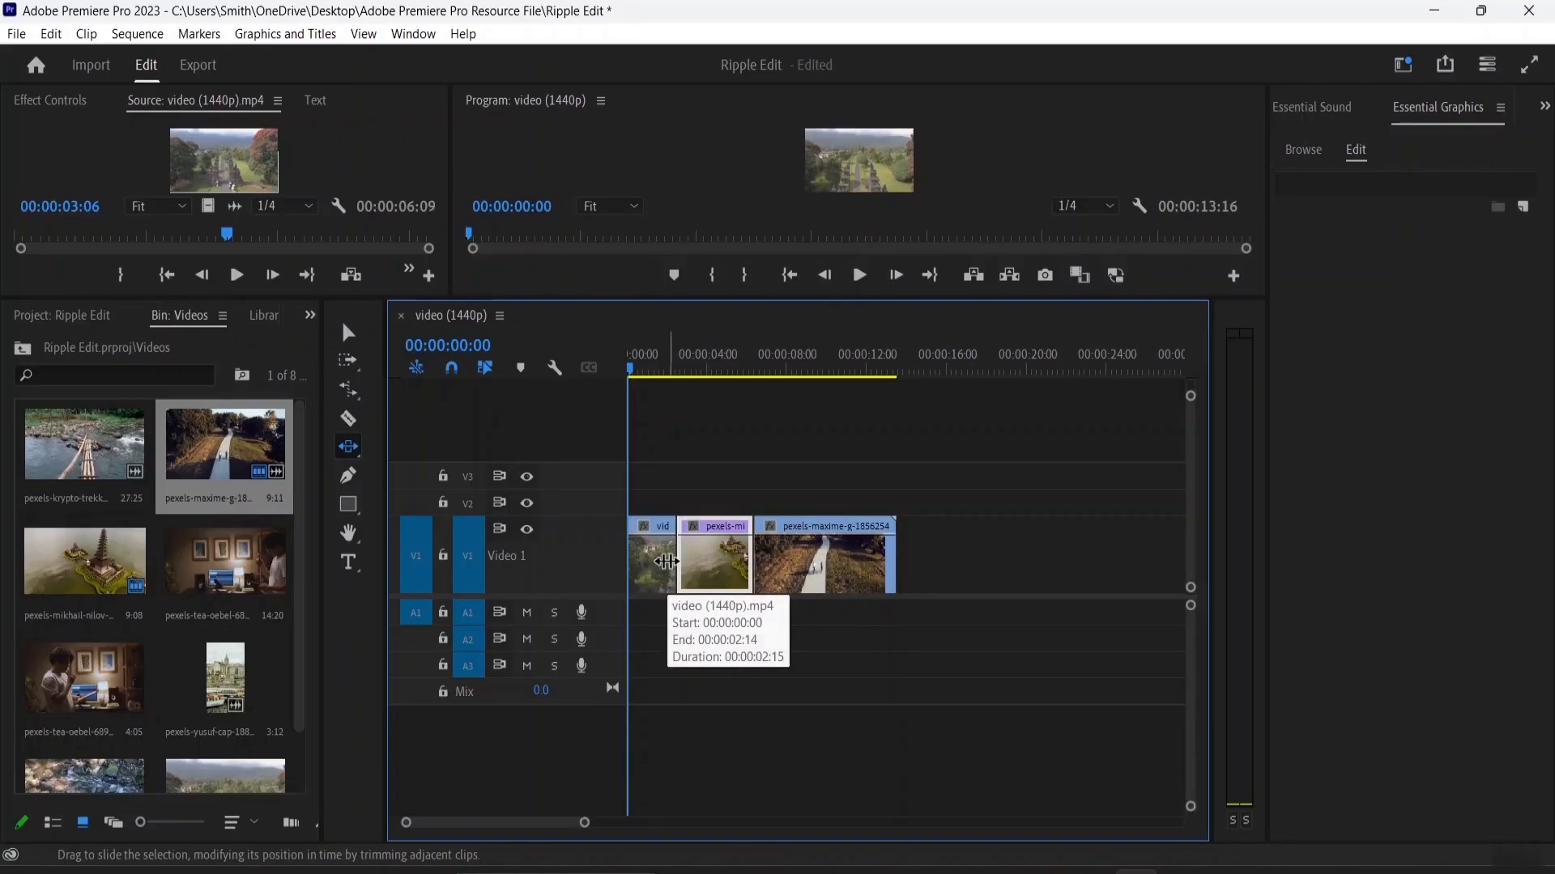
Step: Slide the middle temple clip later on V1 so that it starts at 00:00:03:17, and enlarge the preview monitors
mouse_move(712, 570)
left_mouse_down()
mouse_move(750, 569)
mouse_move(737, 570)
left_mouse_up()
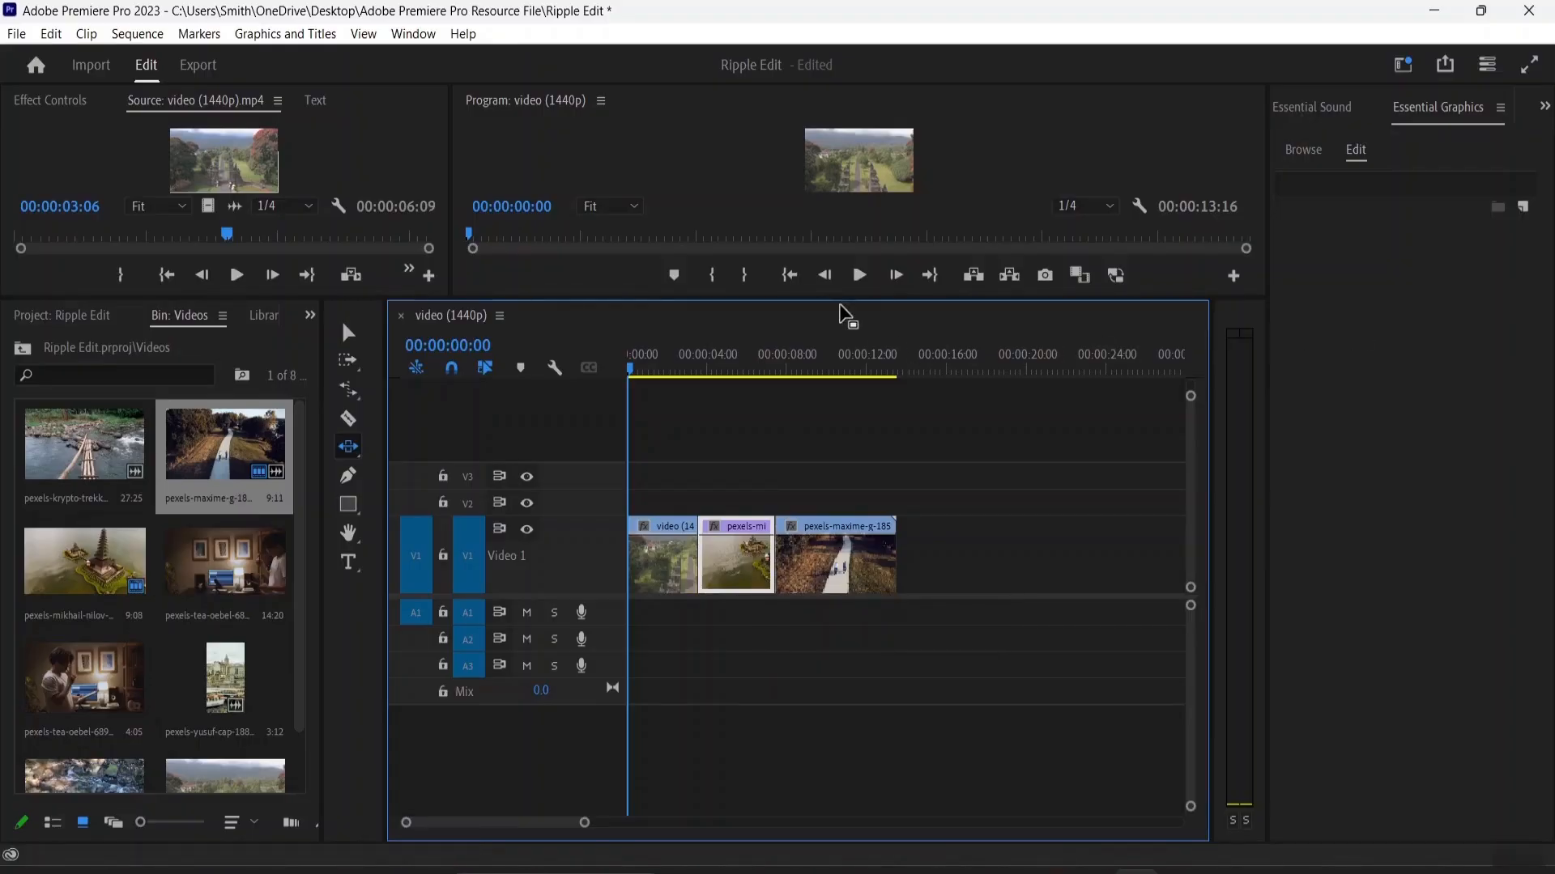
left_click_drag(846, 316, 846, 558)
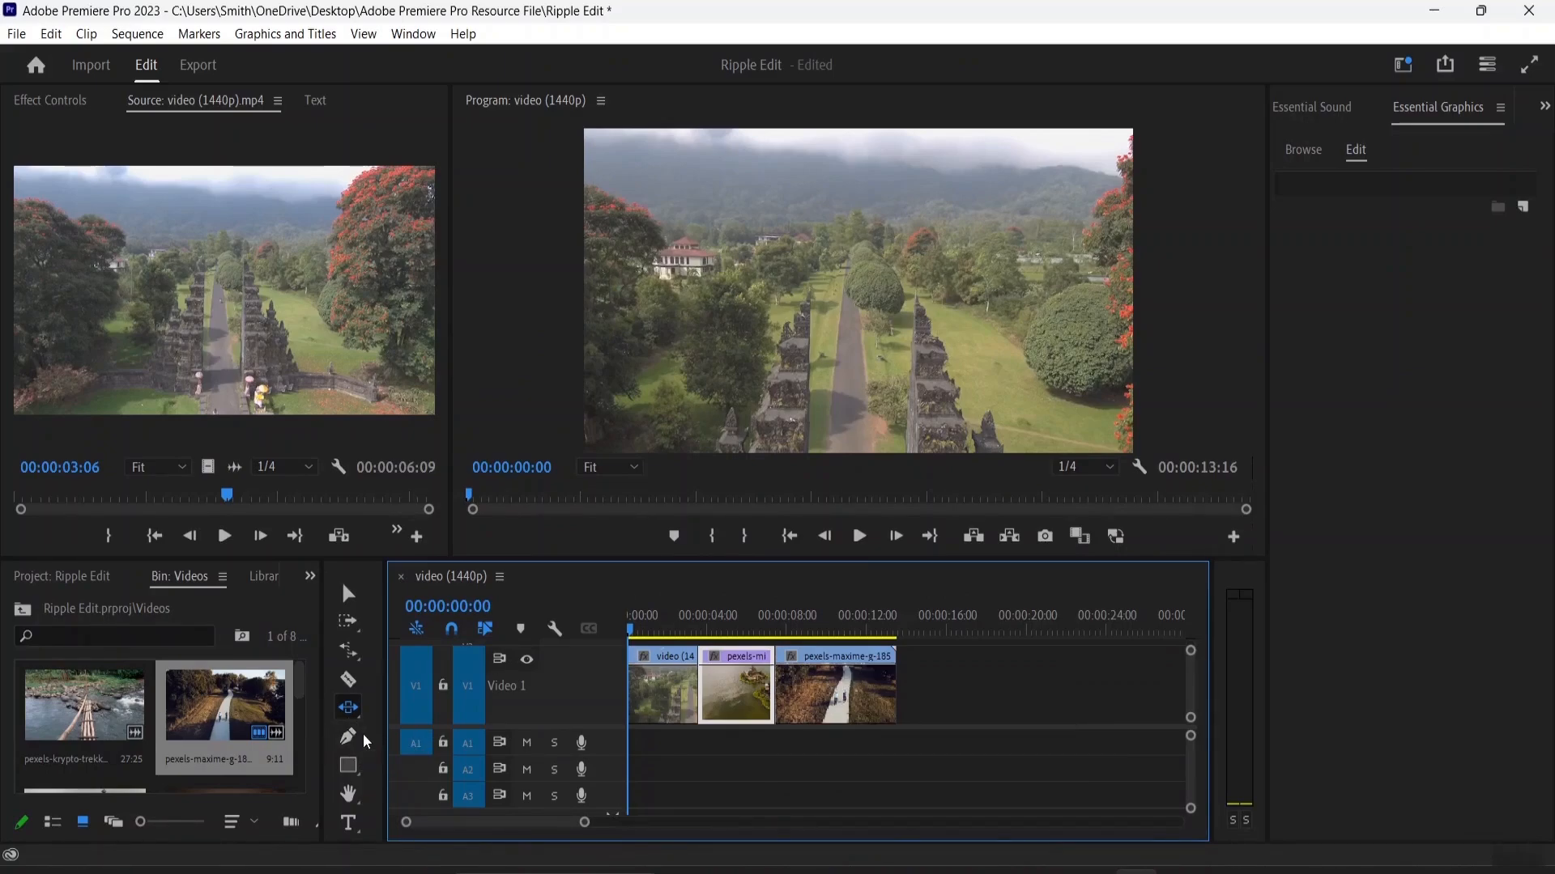
Step: Switch to the Slip tool and scrub the playhead into the temple clip at 00:00:03:23
key("y")
left_click_drag(638, 637, 703, 653)
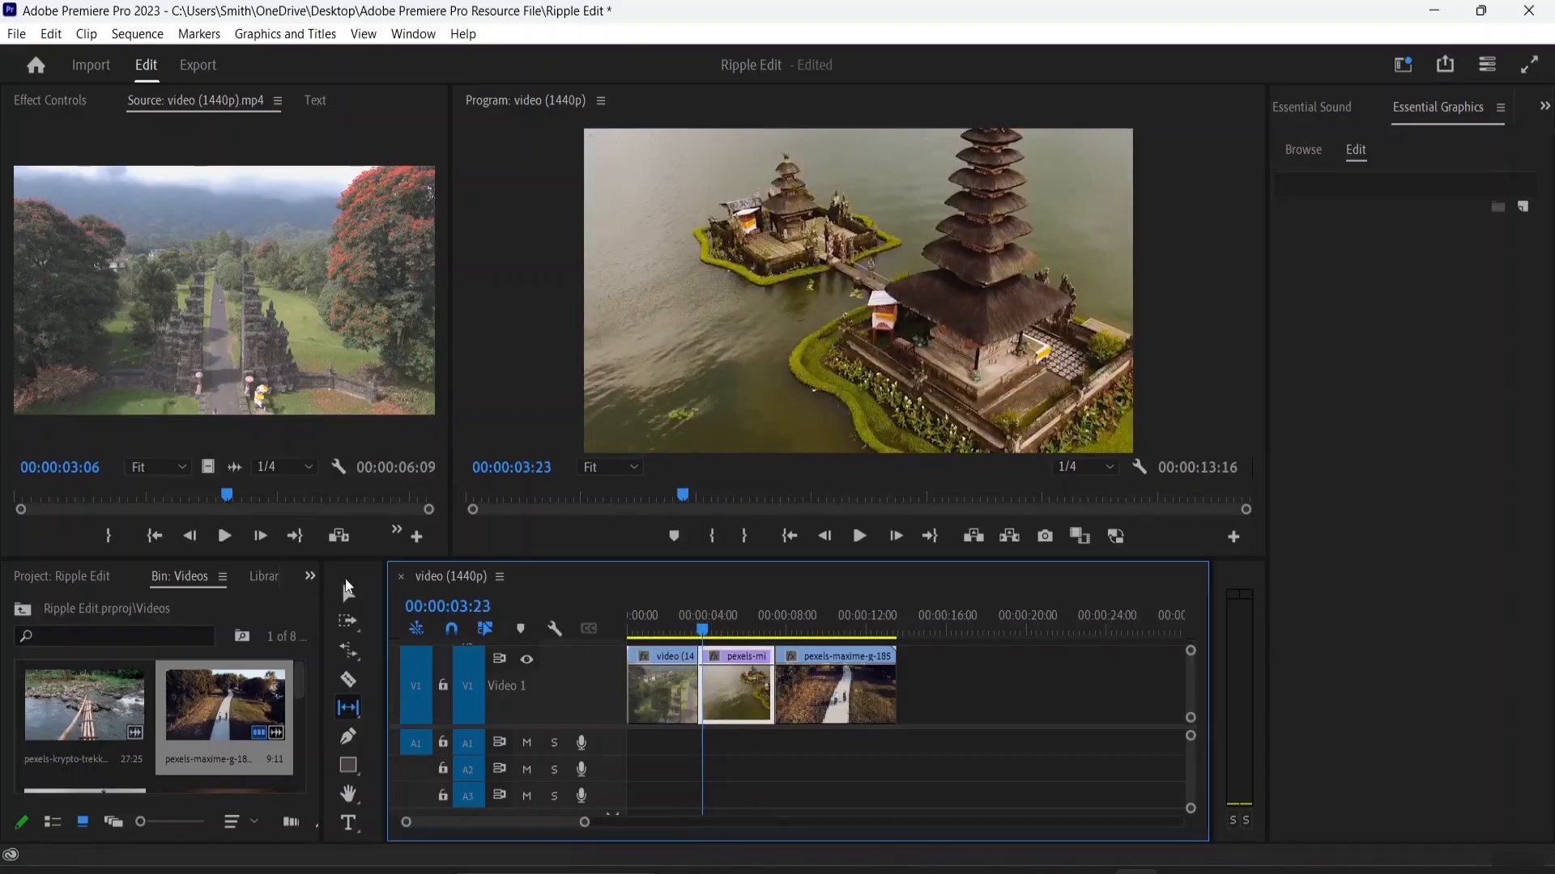
Step: Move the temple clip past the last clip on V1 and extend its end to 00:00:36:10
left_click(348, 591)
left_click_drag(735, 698, 960, 695)
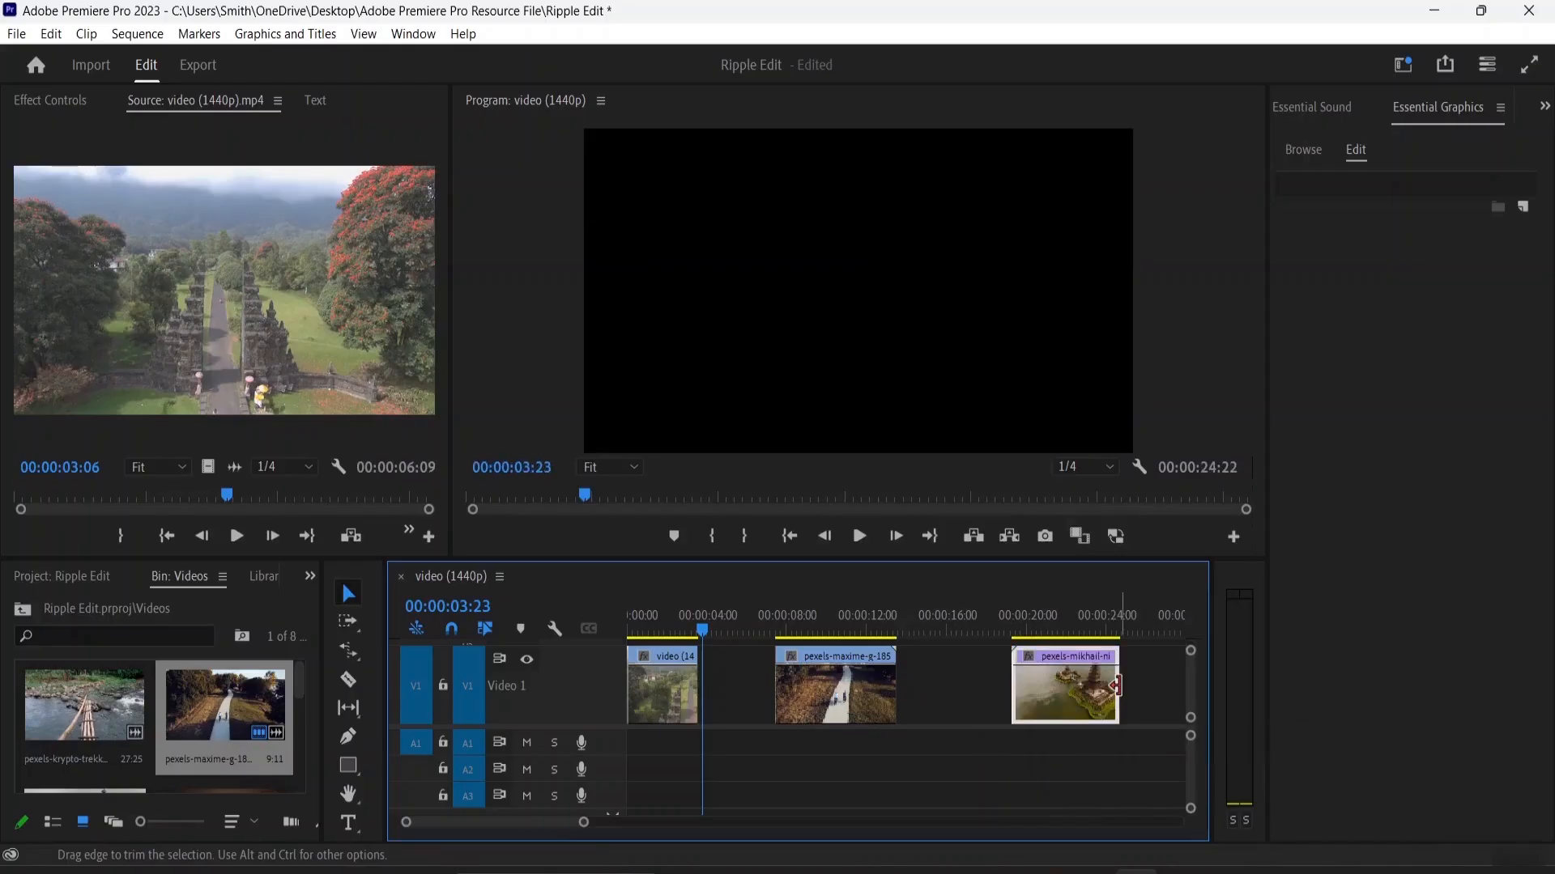
left_click_drag(1117, 687, 691, 694)
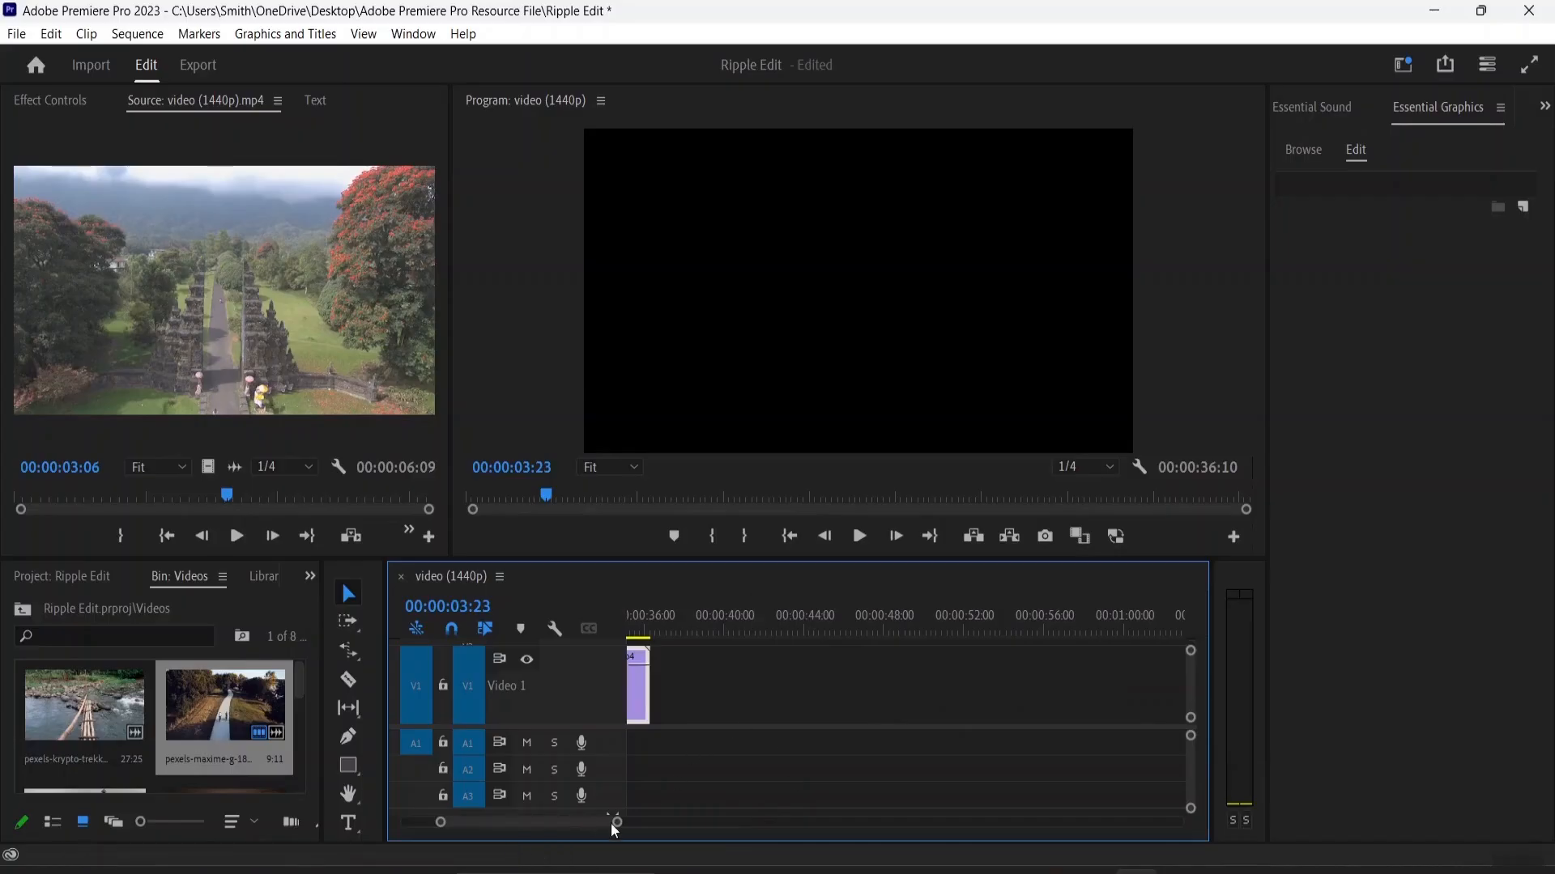
left_click_drag(615, 822, 664, 824)
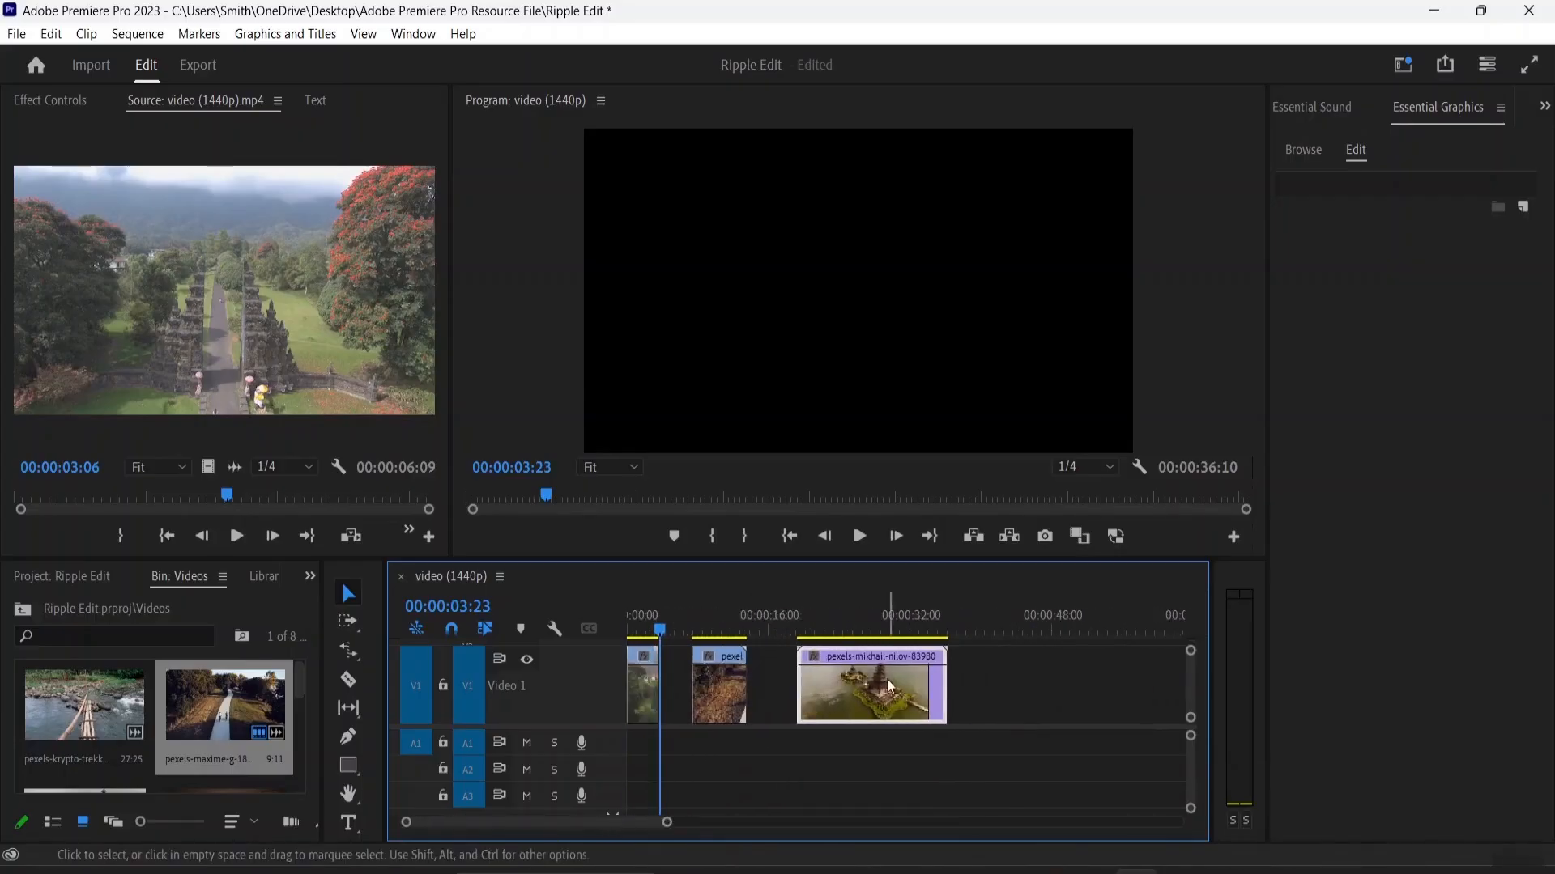
Step: Trim the temple clip's start and end on V1 so that it finishes at 00:00:32:03
left_click(943, 680)
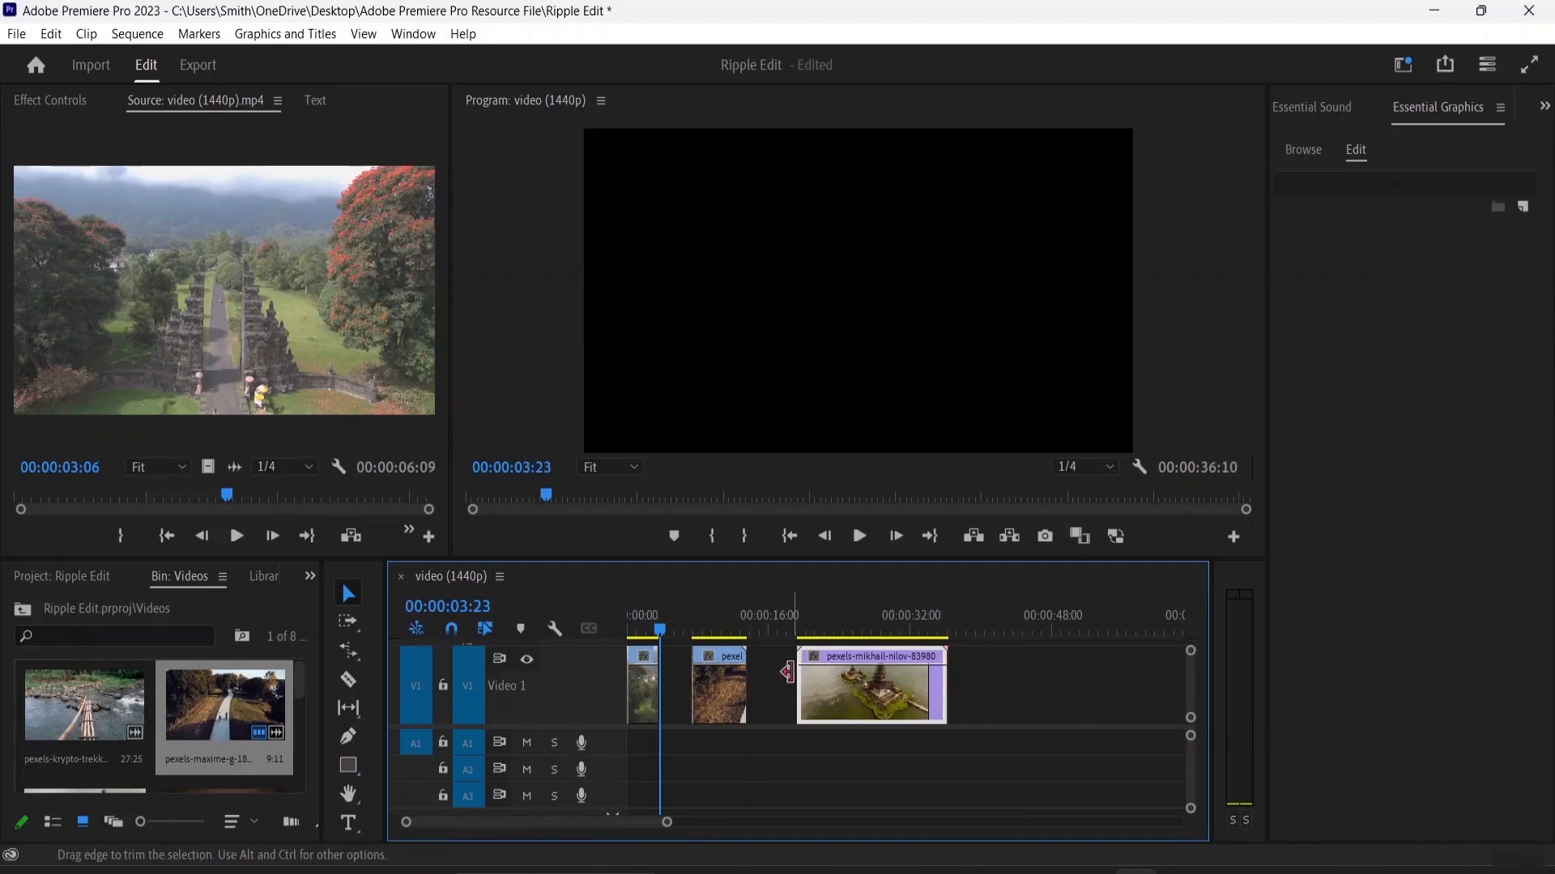
left_click(798, 673)
left_click_drag(793, 680, 820, 680)
left_click_drag(956, 681, 909, 681)
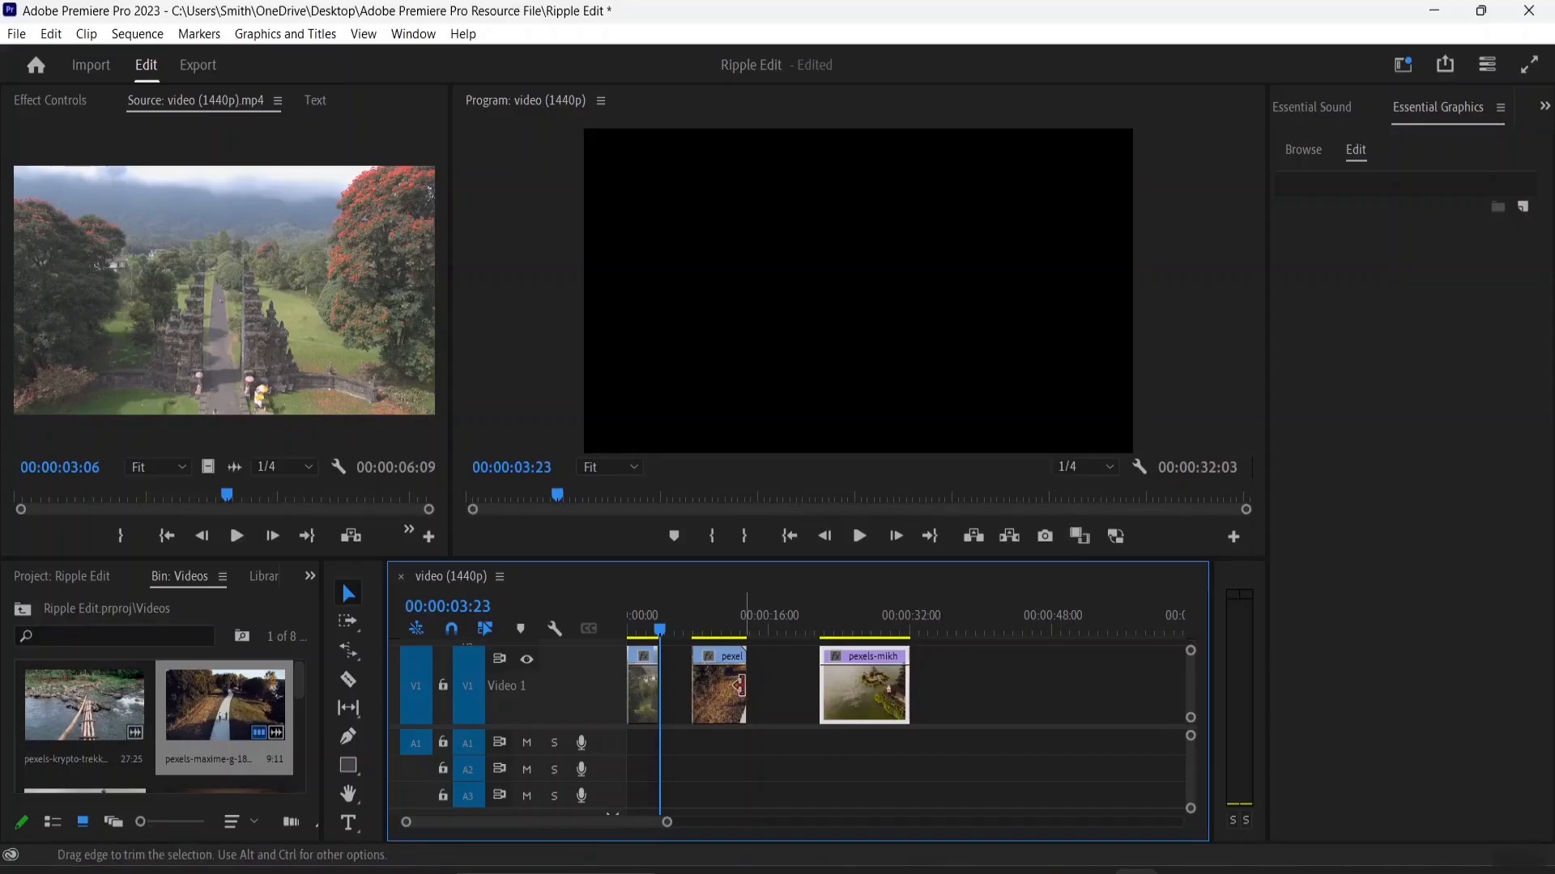
Step: Place the temple clip directly after the first clip with the cycling clip directly behind it, and play across the first cut
left_click_drag(729, 692, 779, 694)
left_click_drag(895, 680, 641, 642)
key("ctrl+z")
left_click(716, 684)
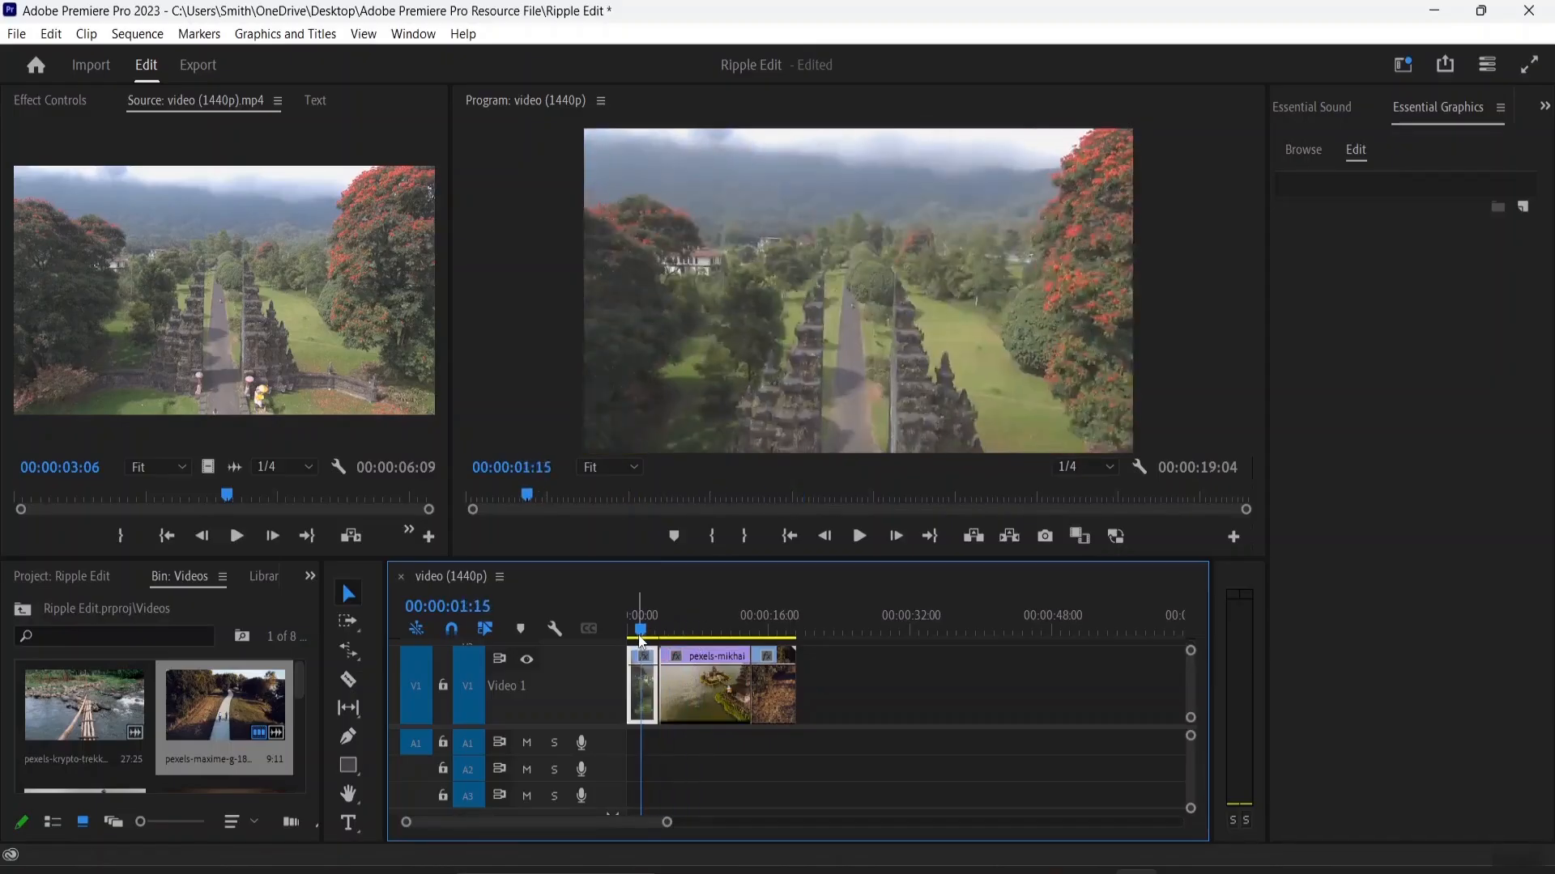
key("space")
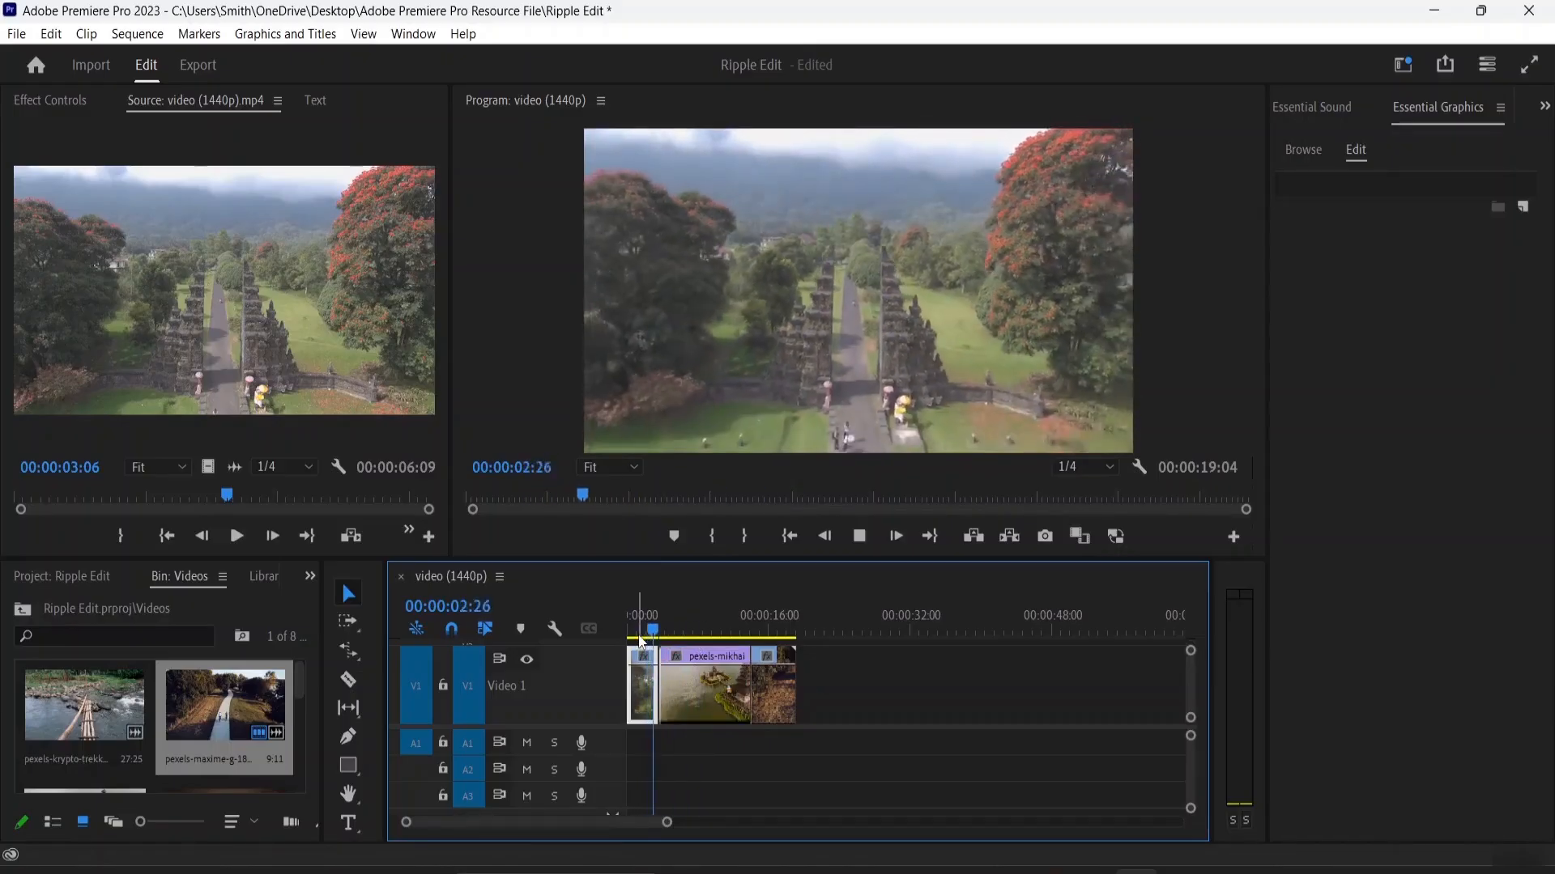
key("space")
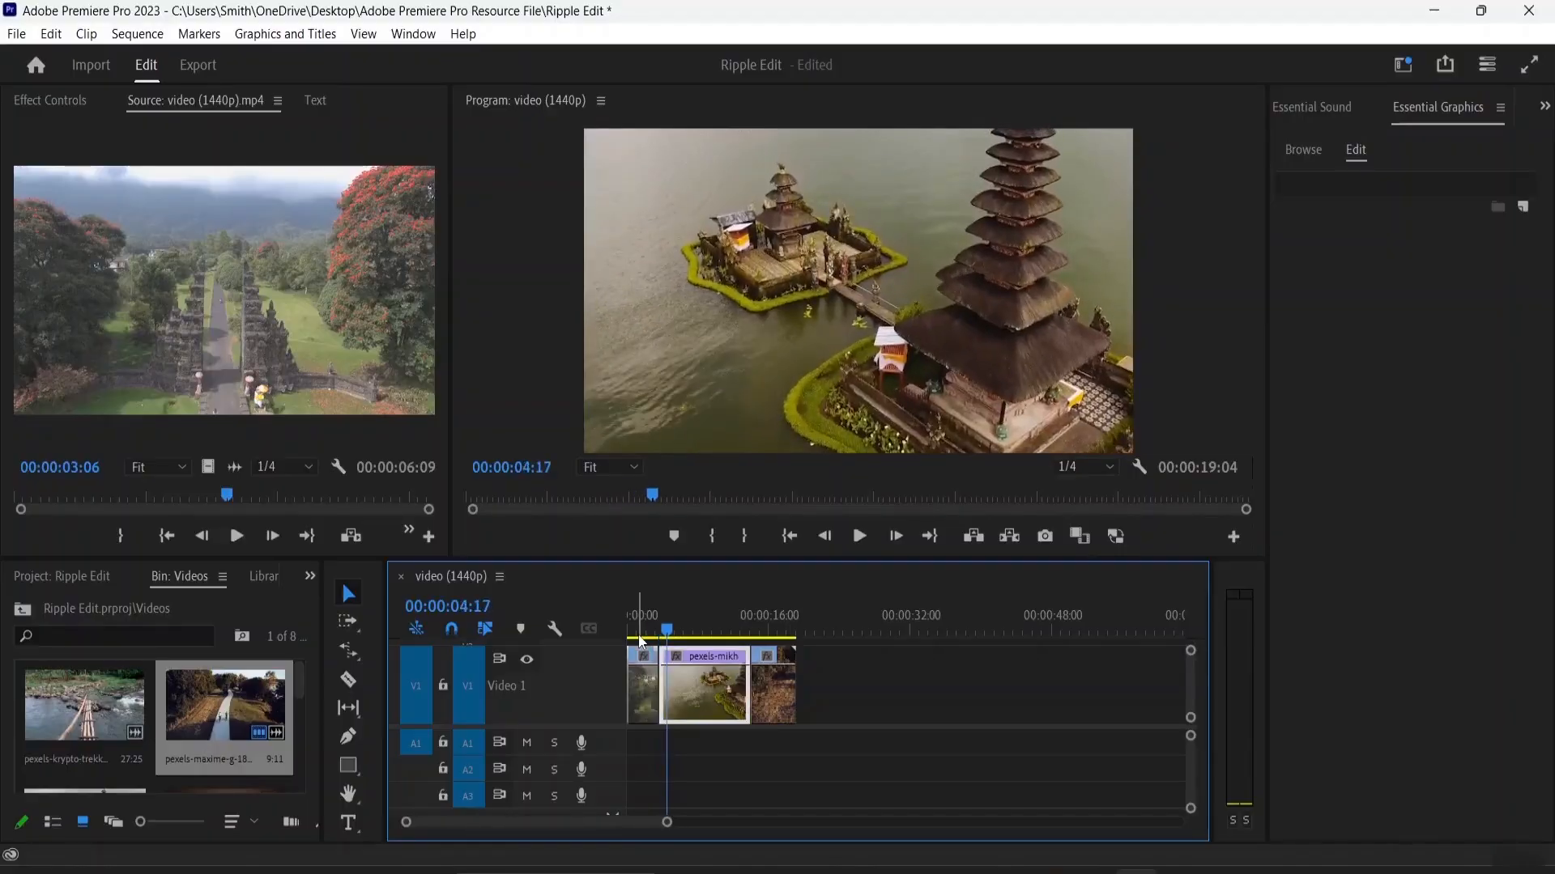
Step: Separate the temple and cycling clips along V1, and bring them back edge to edge behind the first clip
left_click_drag(776, 698, 835, 698)
left_click_drag(691, 692, 729, 695)
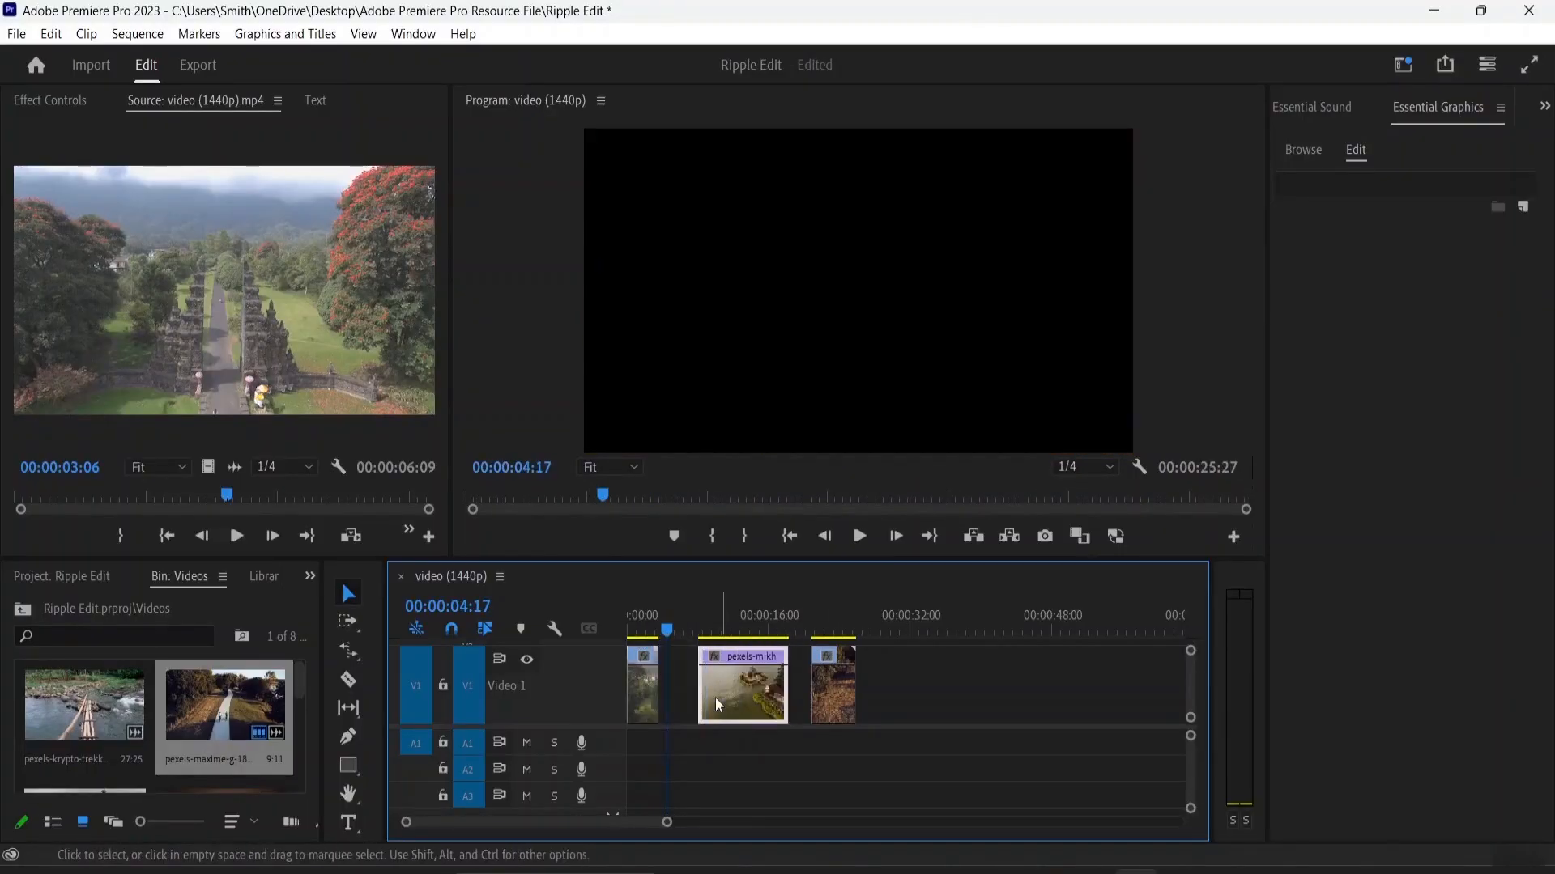
left_click(643, 687)
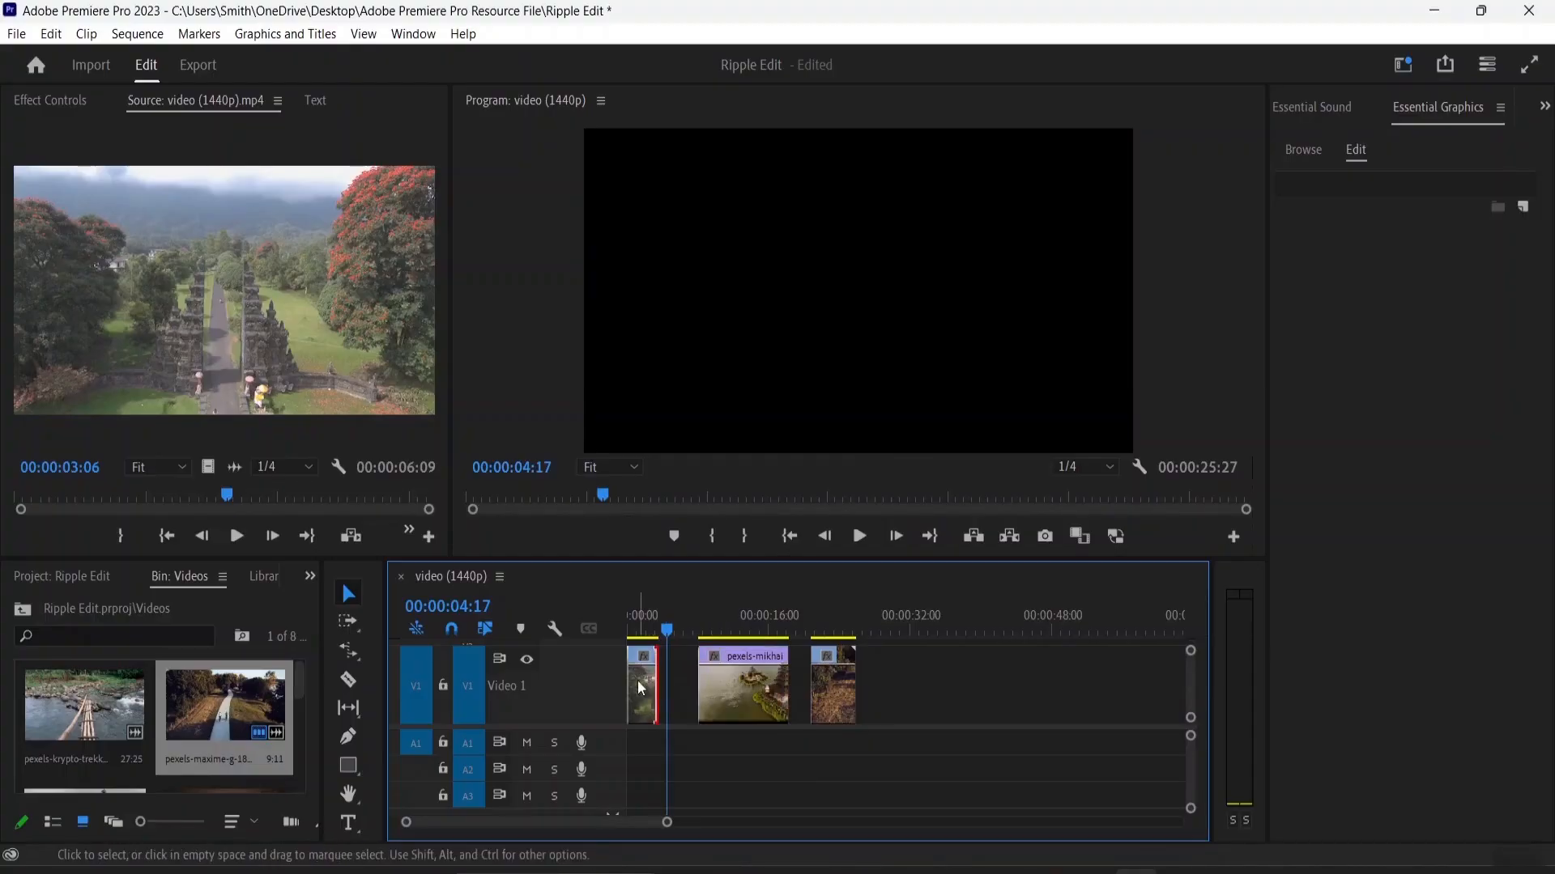
left_click(753, 669)
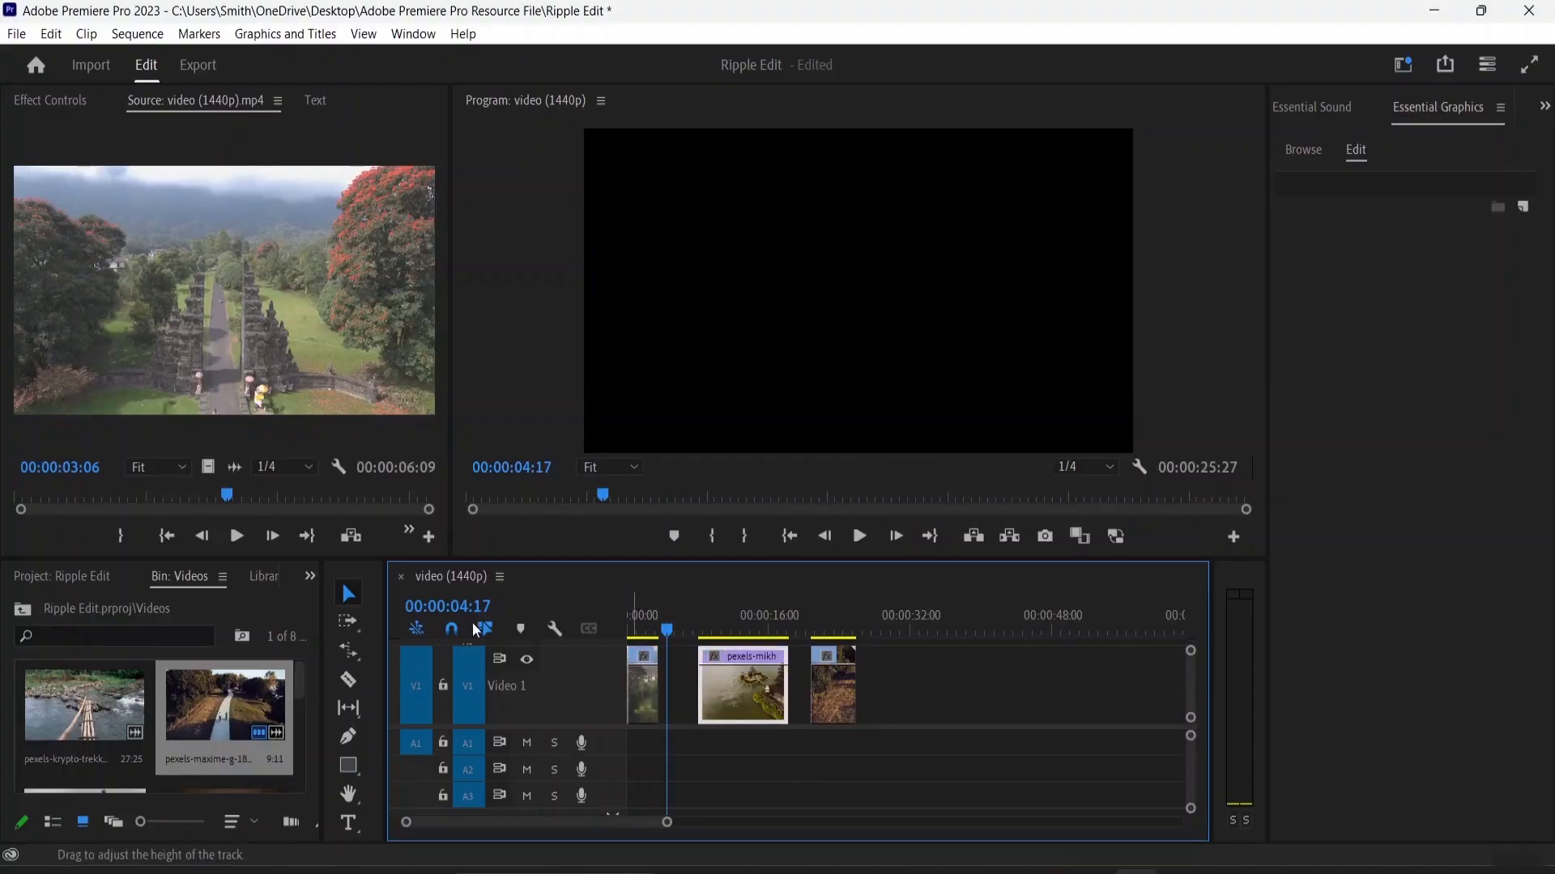
left_click_drag(730, 693, 697, 694)
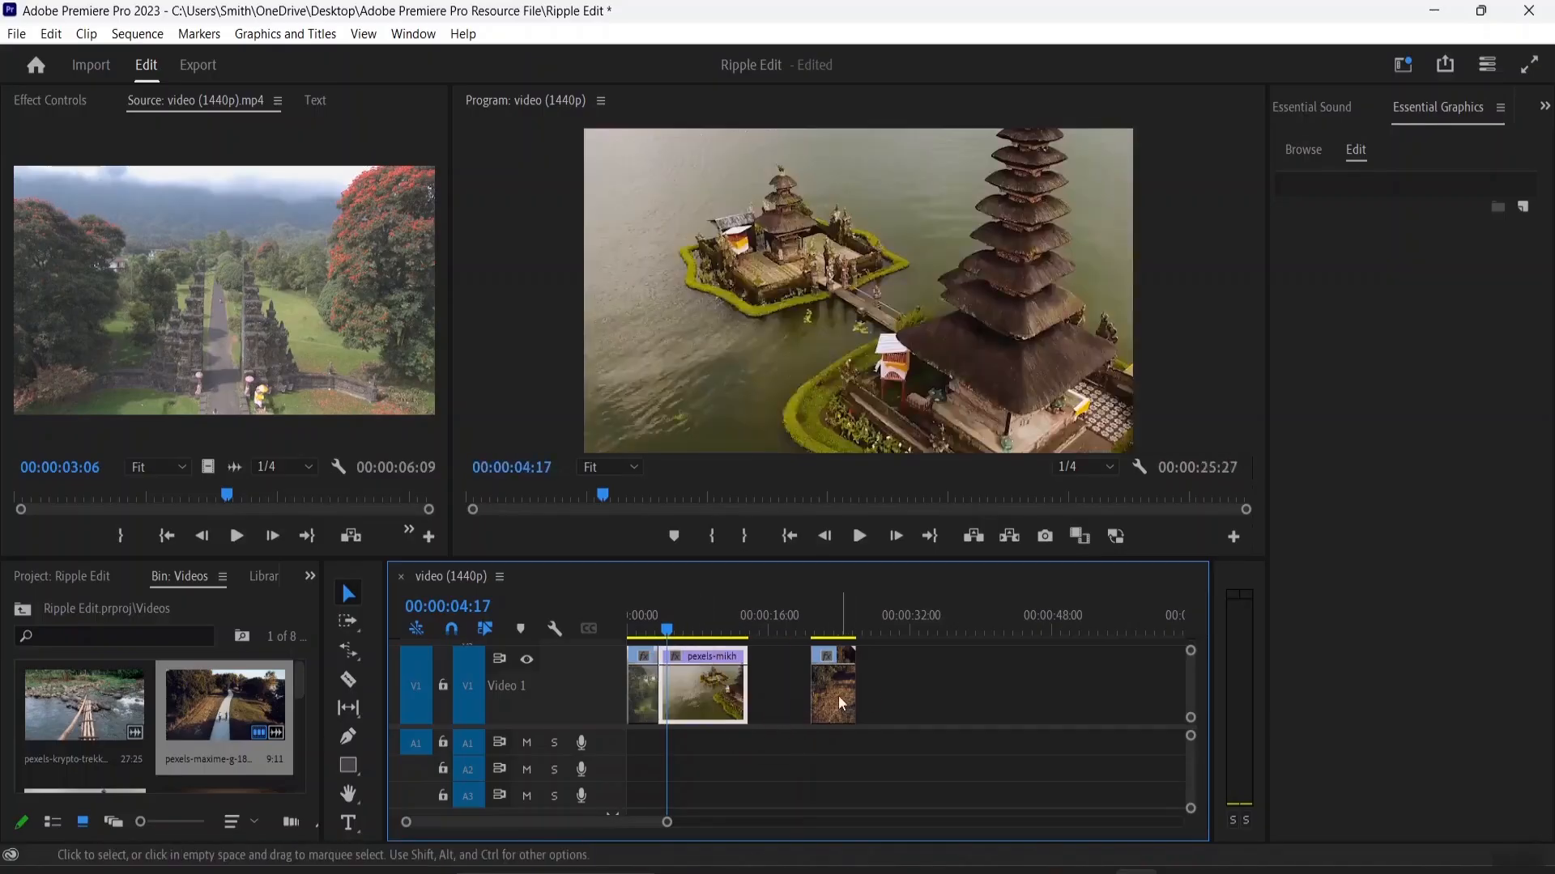
left_click_drag(835, 709, 773, 707)
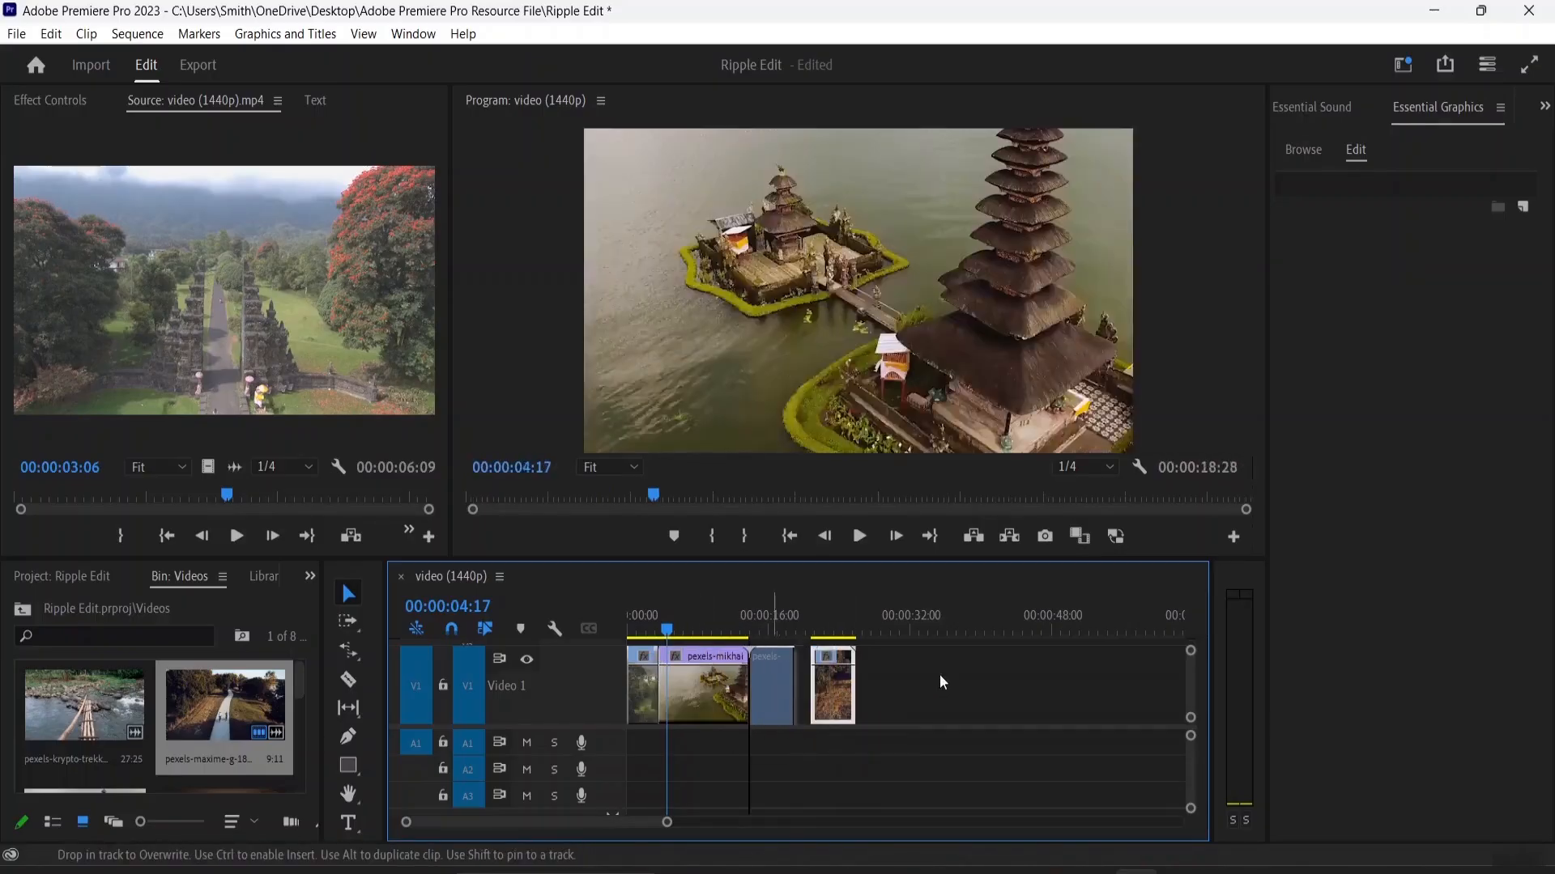
left_click(939, 677)
Step: Play the sequence across the cut between the first clip and the temple clip
left_click(646, 631)
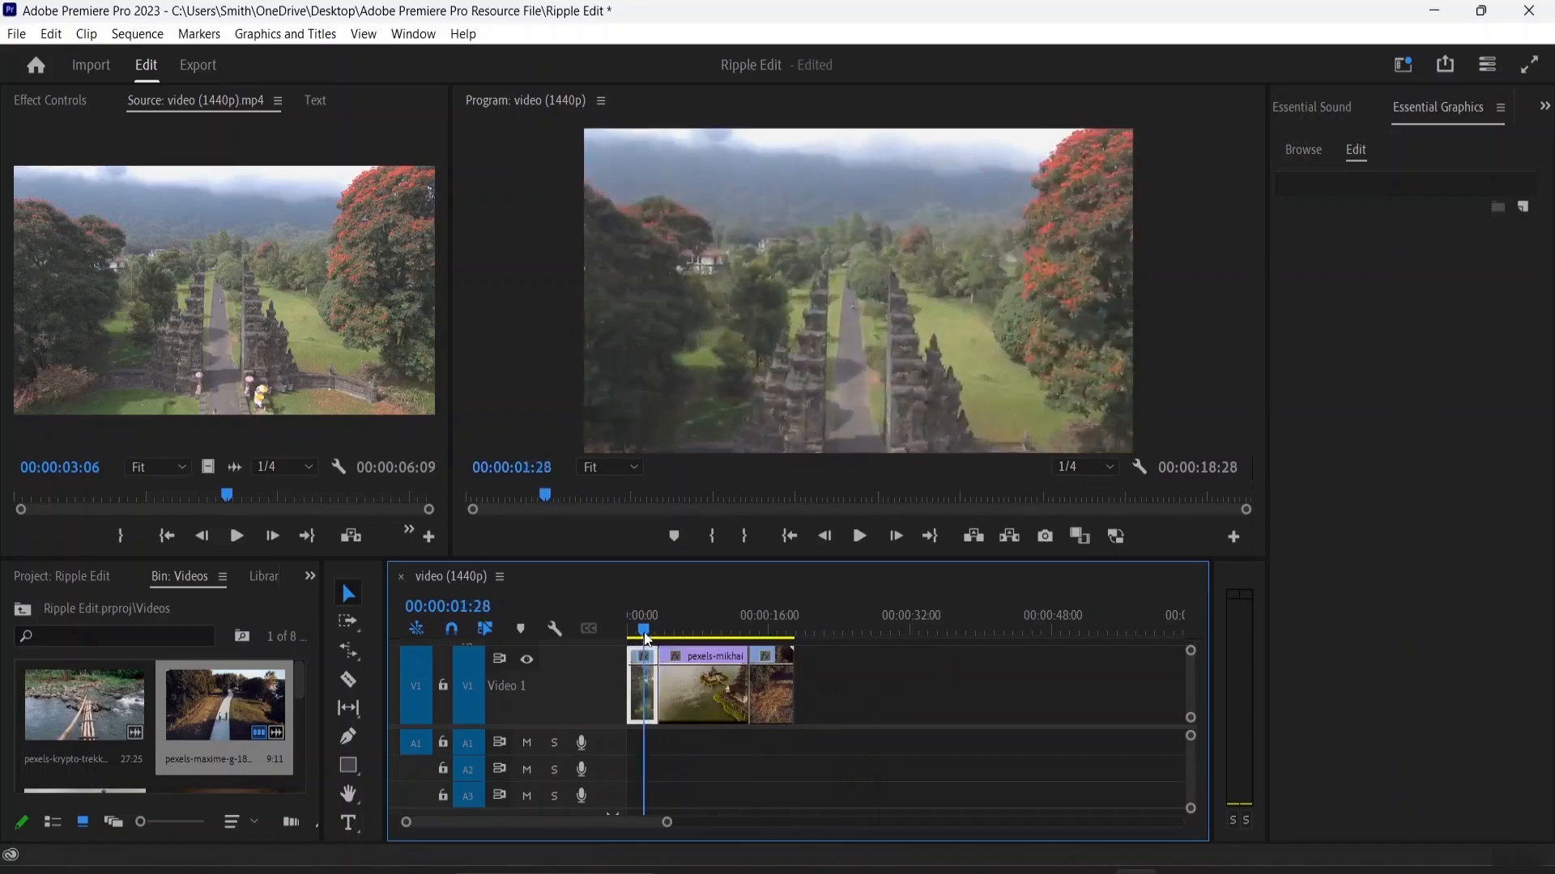
key("space")
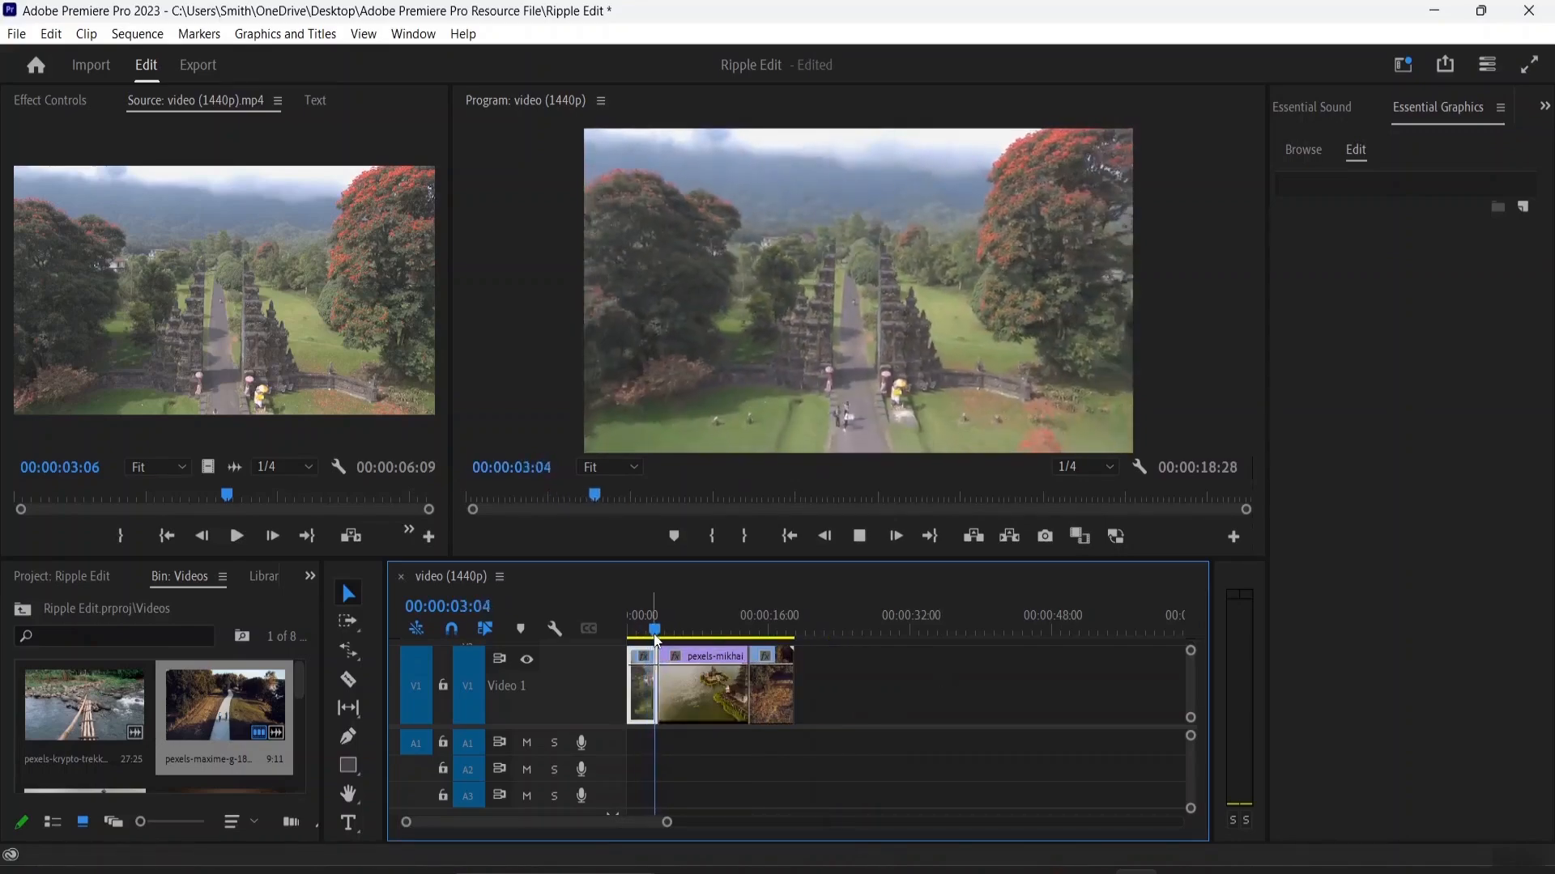
key("space")
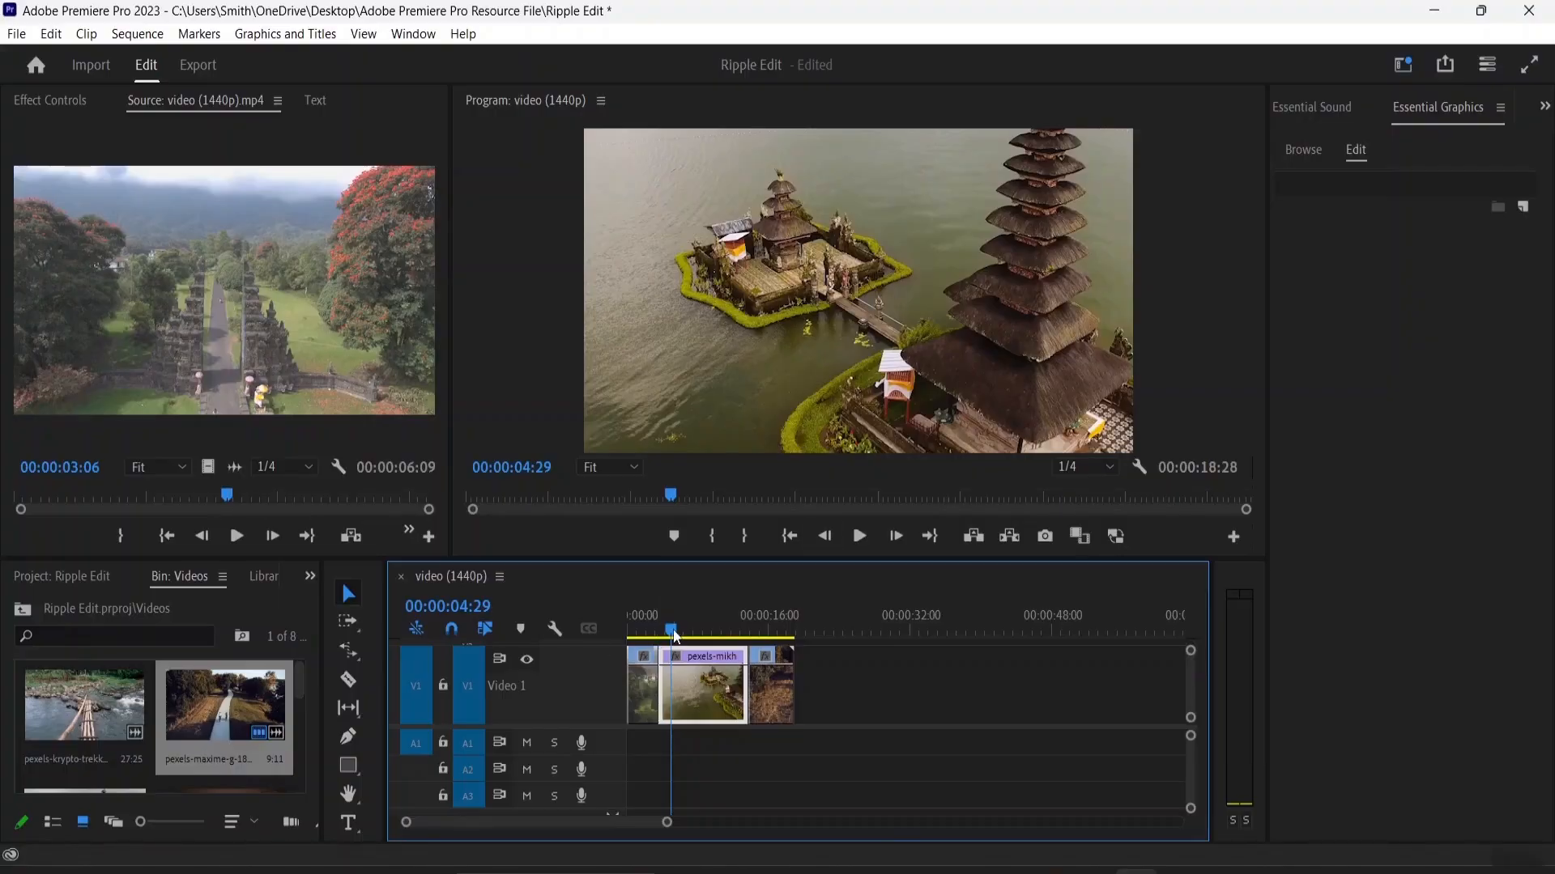
mouse_move(662, 628)
left_mouse_down()
mouse_move(635, 630)
mouse_move(659, 644)
left_mouse_up()
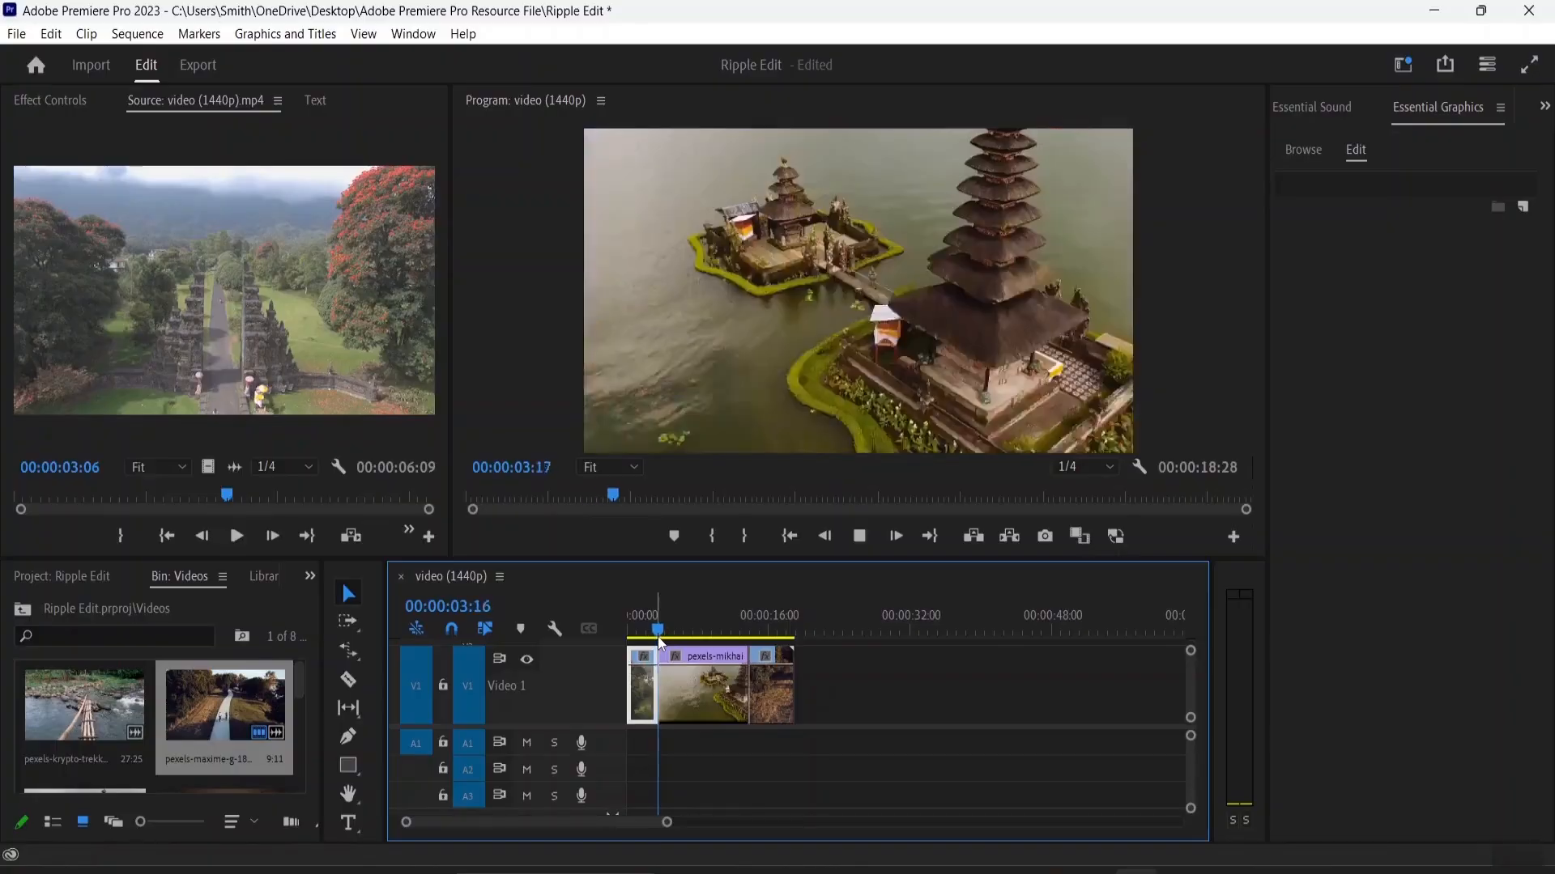
key("space")
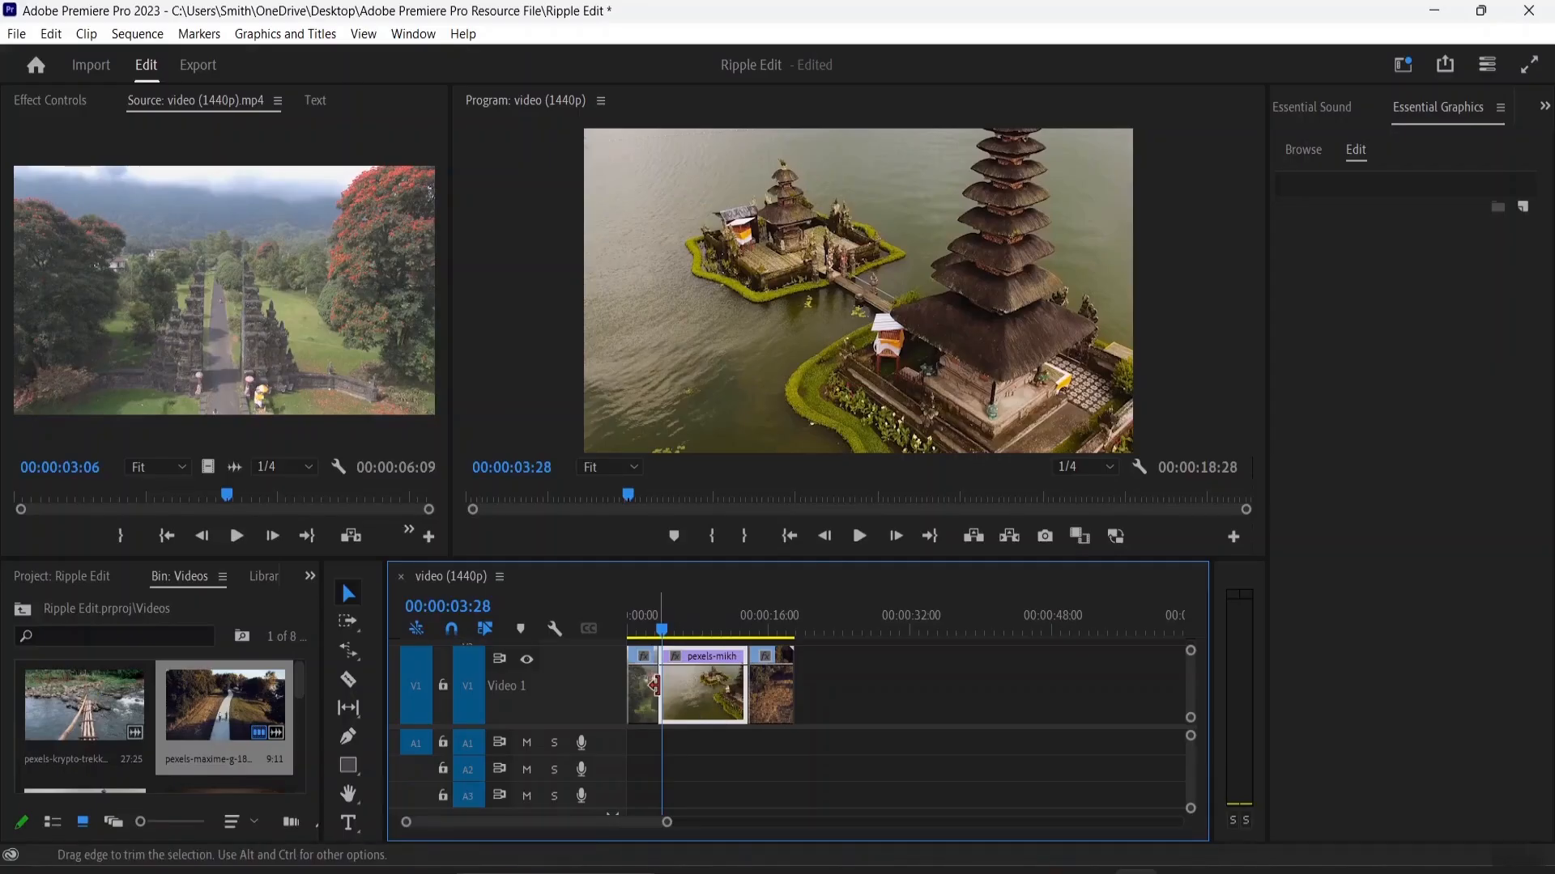
Step: Trim the temple clip's start to a 00:00:06:08 duration with all gaps closed, and play across the first cut
left_click_drag(663, 686, 725, 685)
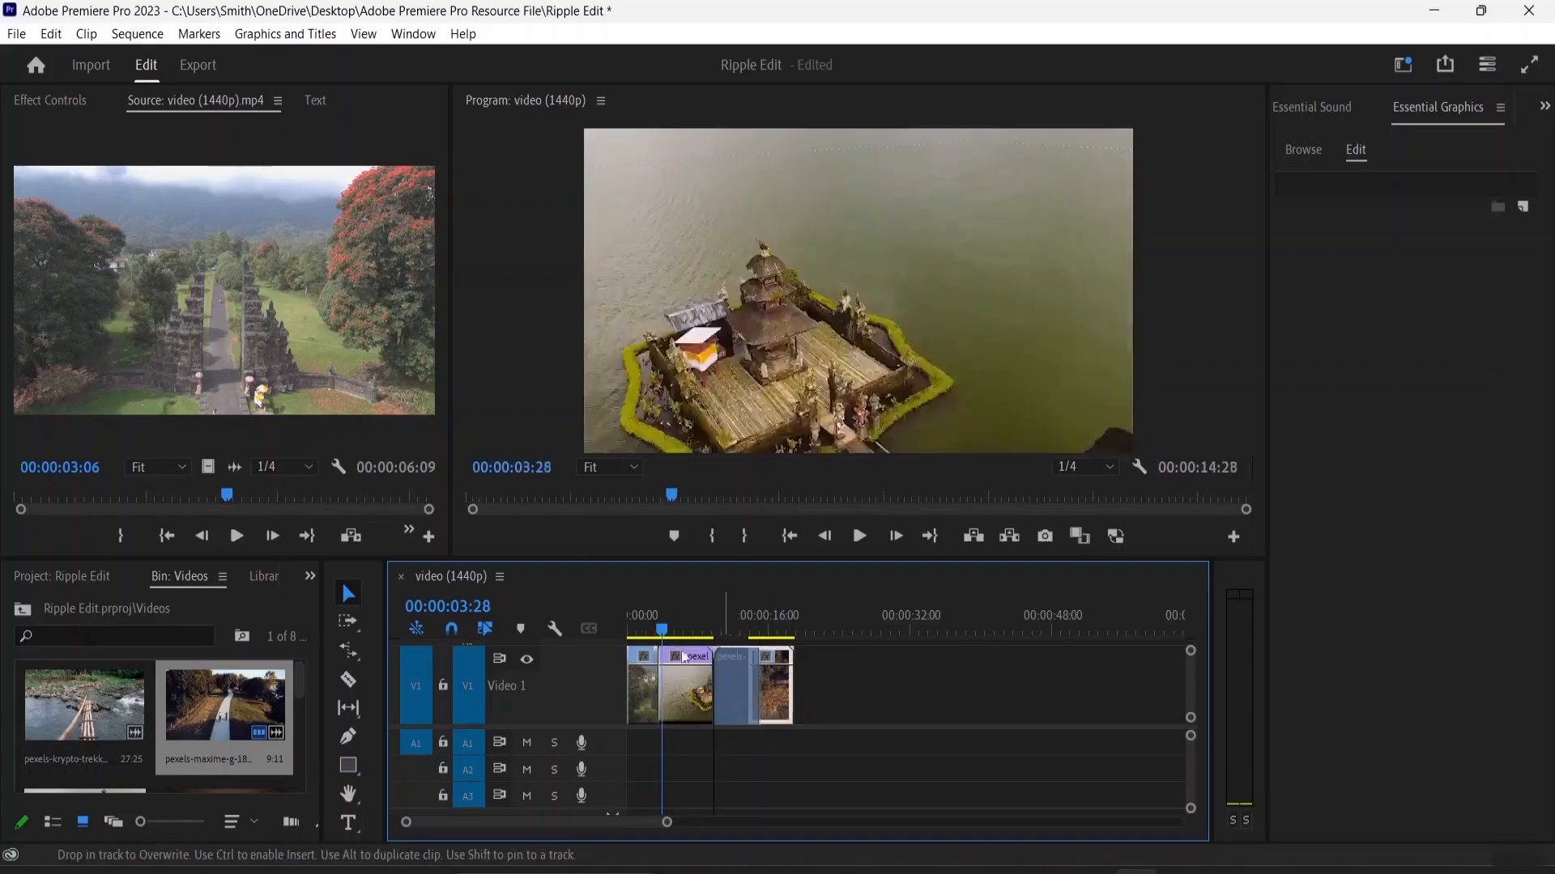
left_click(660, 636)
mouse_move(660, 635)
left_mouse_down()
mouse_move(633, 635)
mouse_move(652, 643)
left_mouse_up()
key("space")
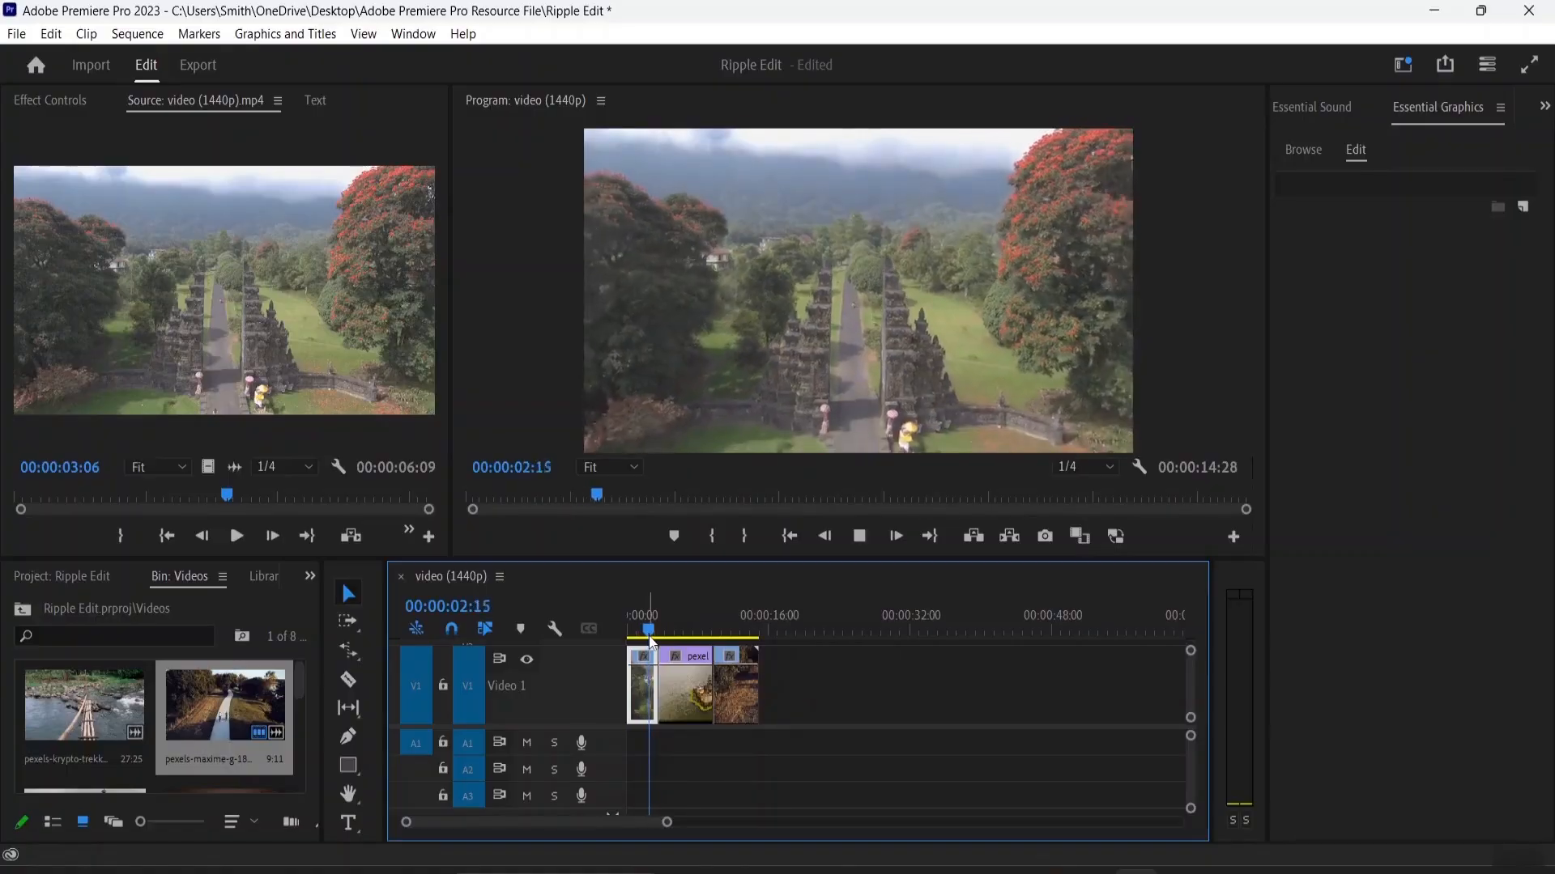
key("space")
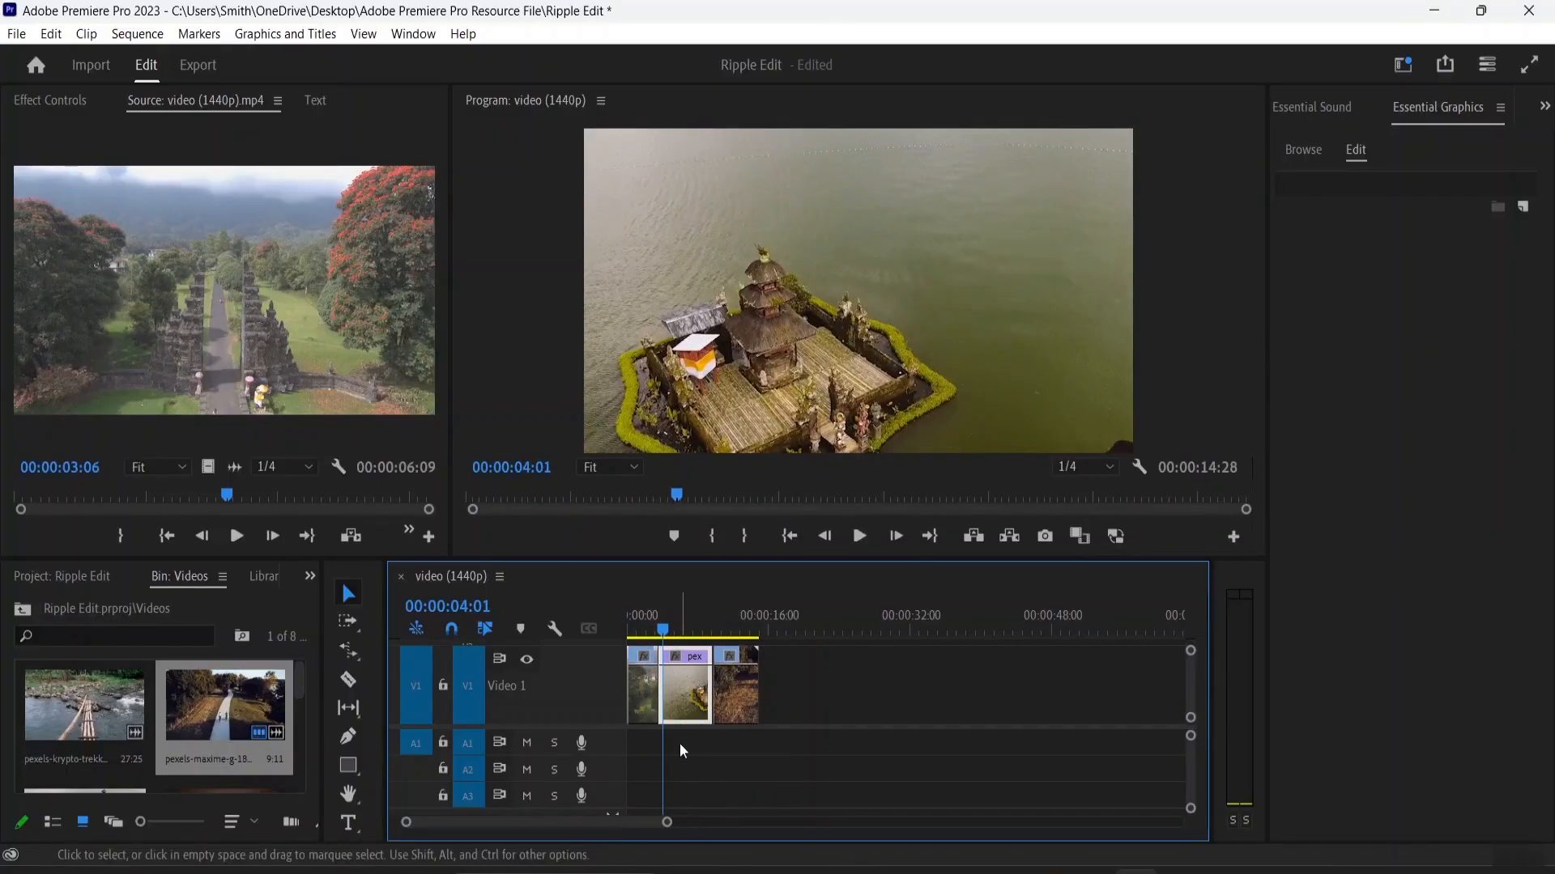
Step: Slip the temple clip's media by +00:00:06:16 with the Slip tool so that its source in point is 00:00:00:00
mouse_move(695, 700)
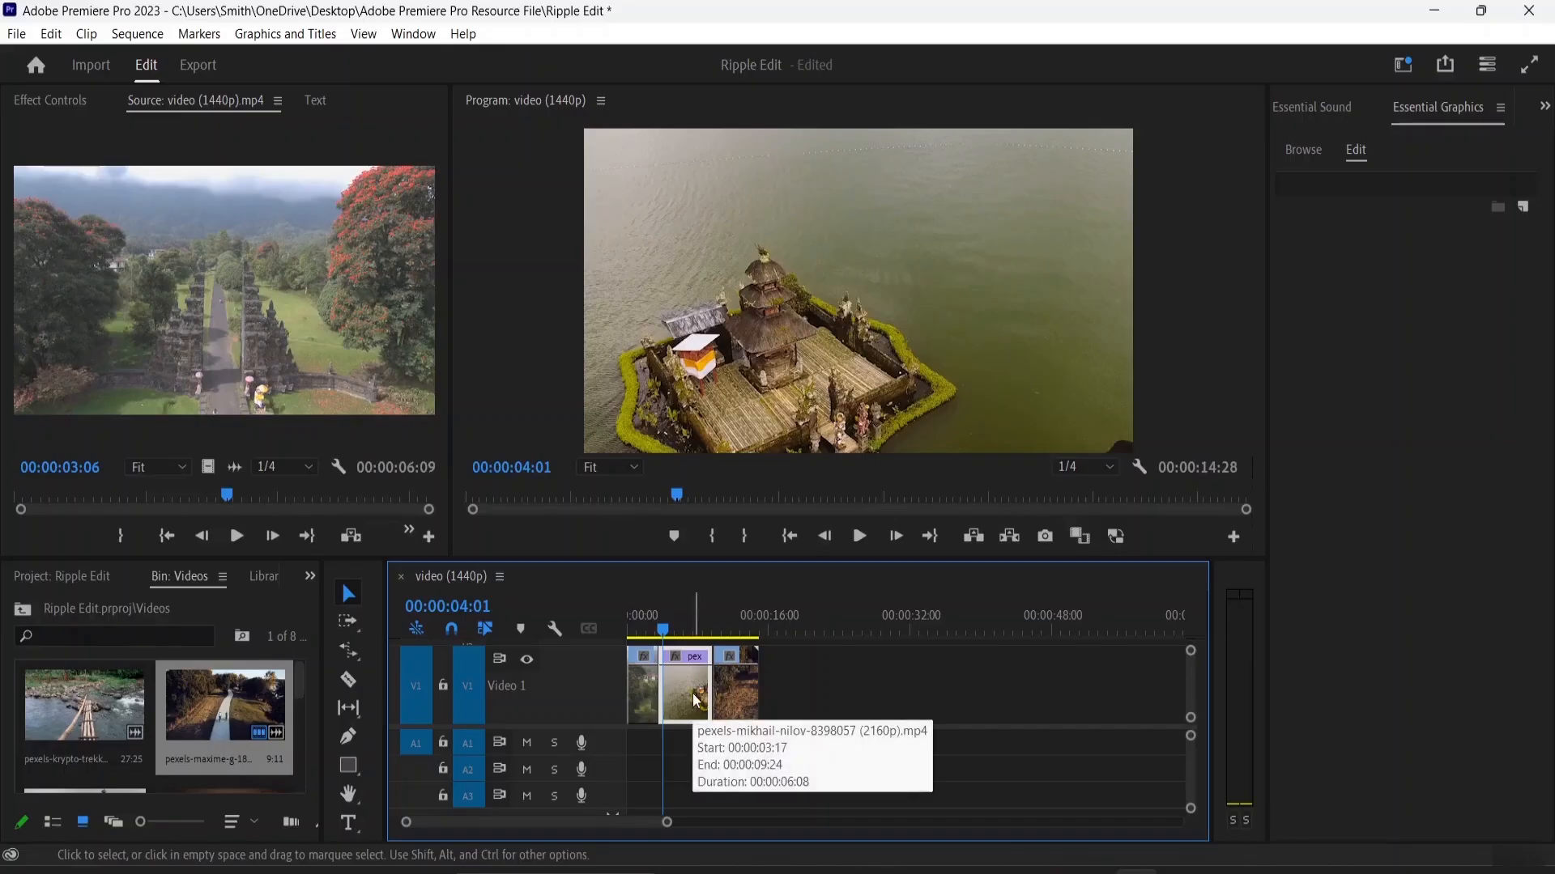
left_click(357, 711)
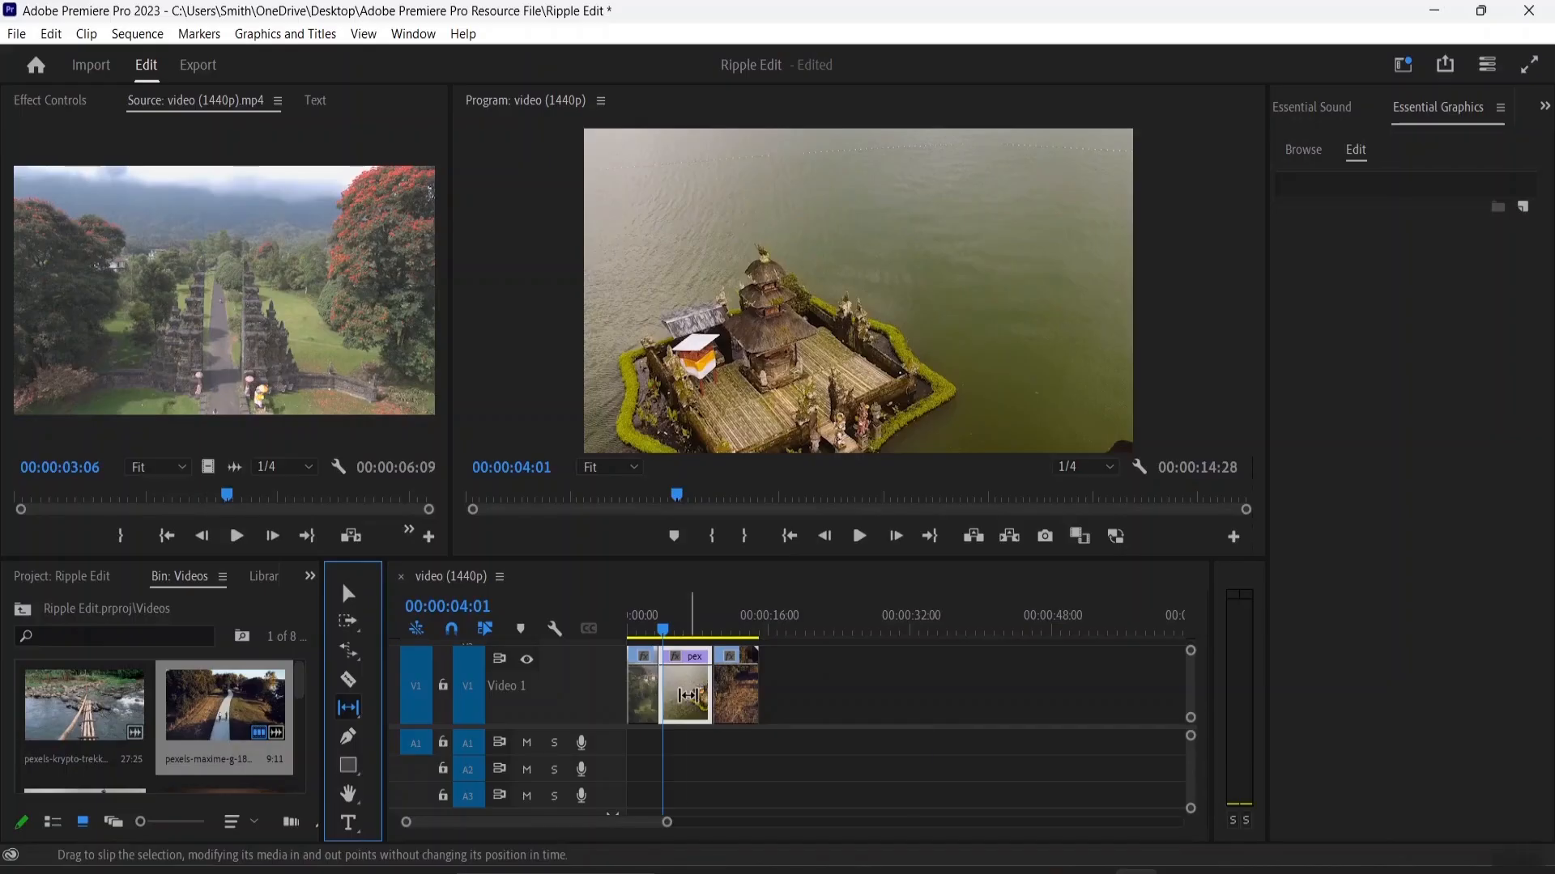
mouse_move(688, 695)
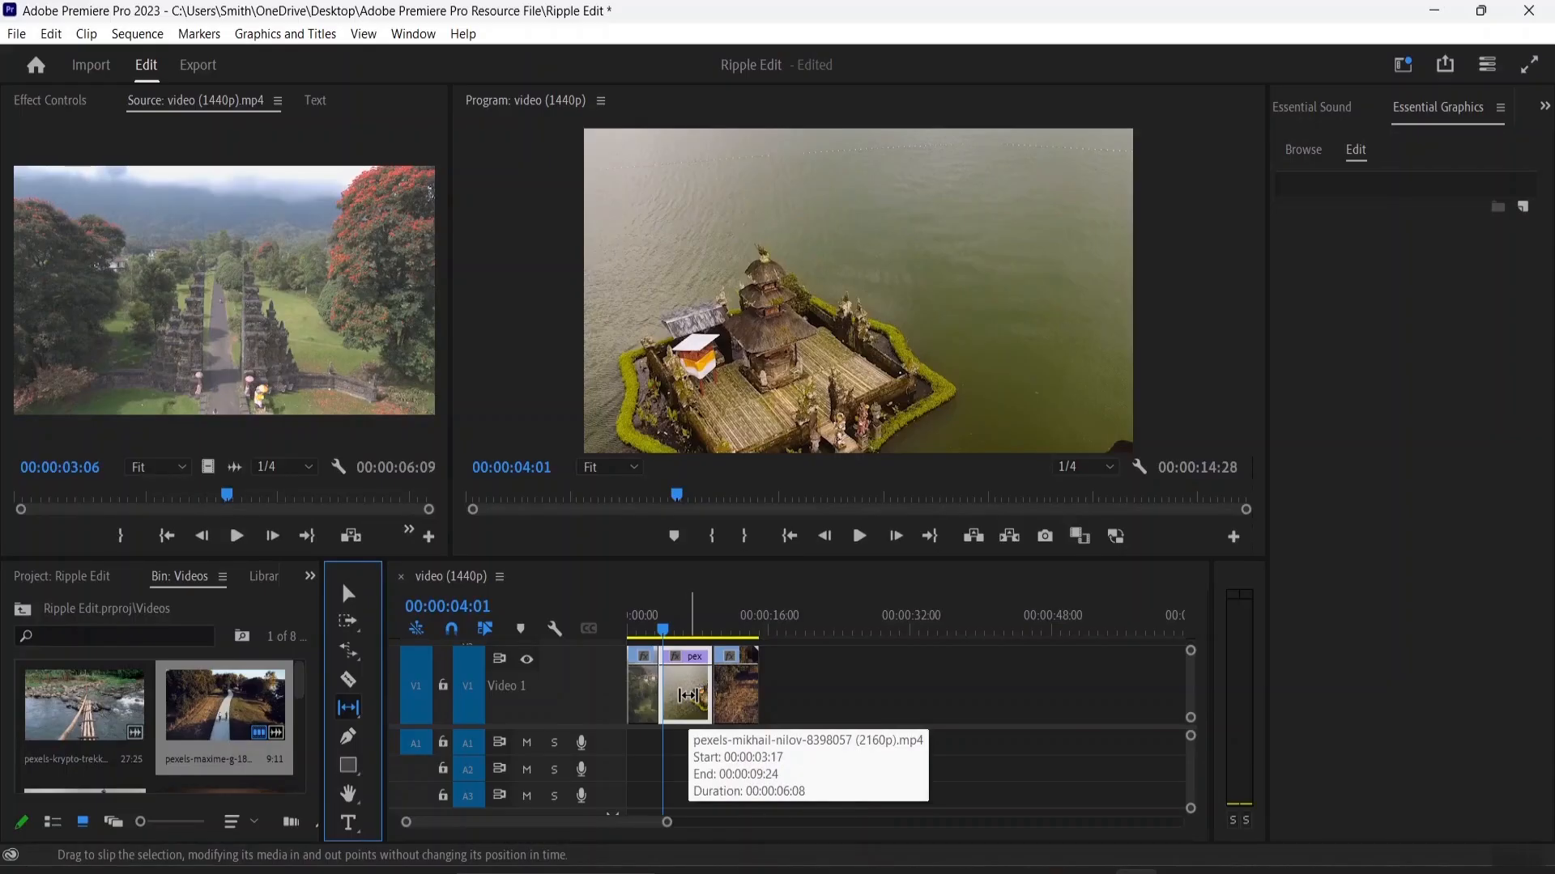
left_click_drag(688, 695, 725, 690)
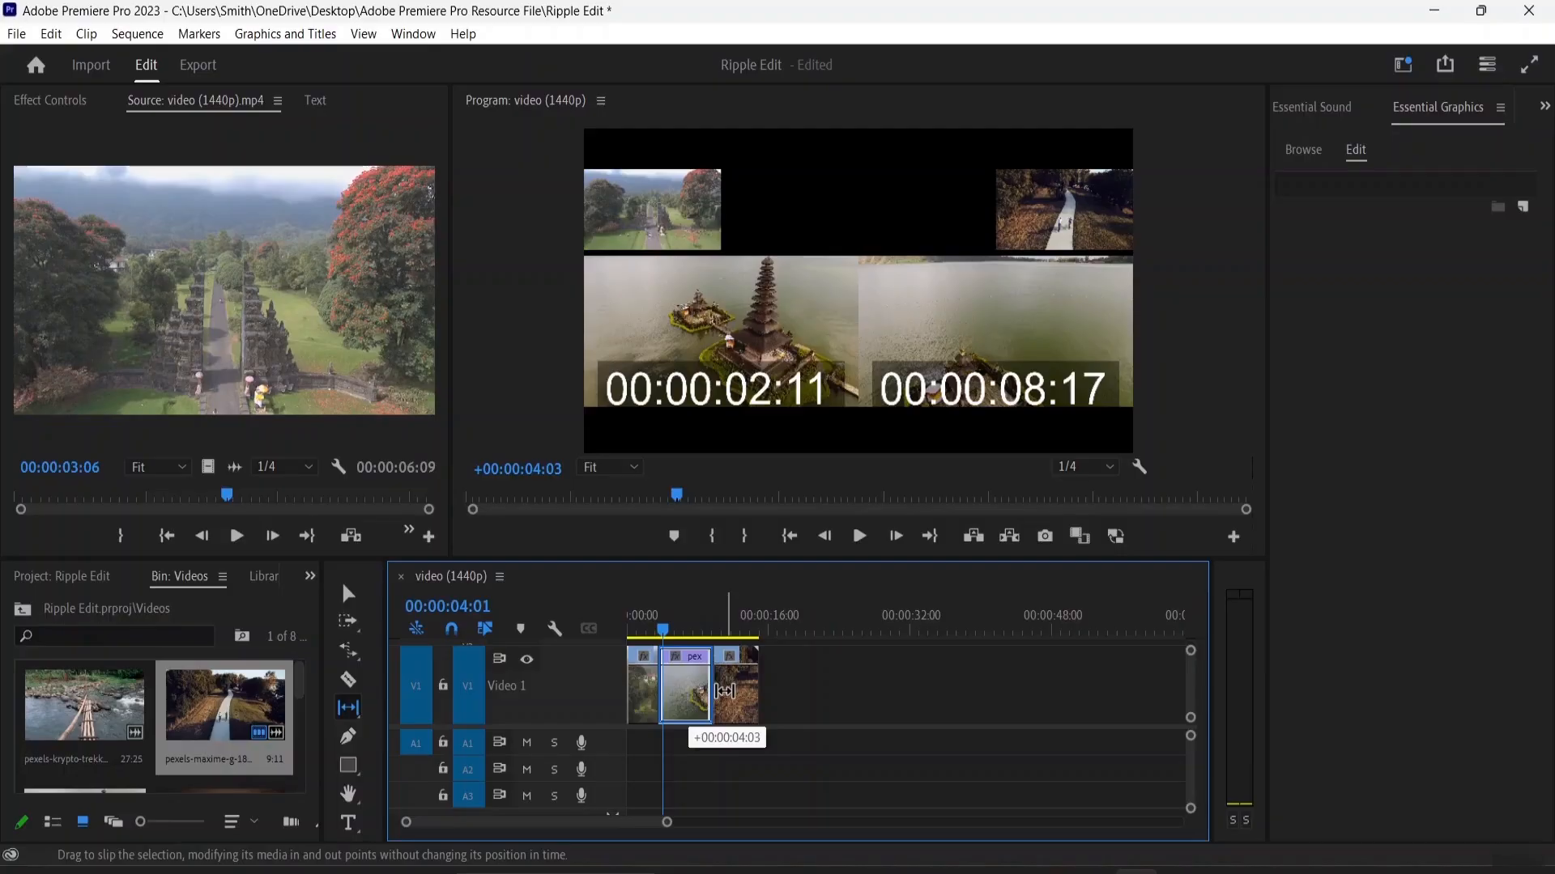
mouse_move(725, 690)
left_mouse_down()
mouse_move(759, 698)
mouse_move(701, 698)
mouse_move(734, 694)
left_mouse_up()
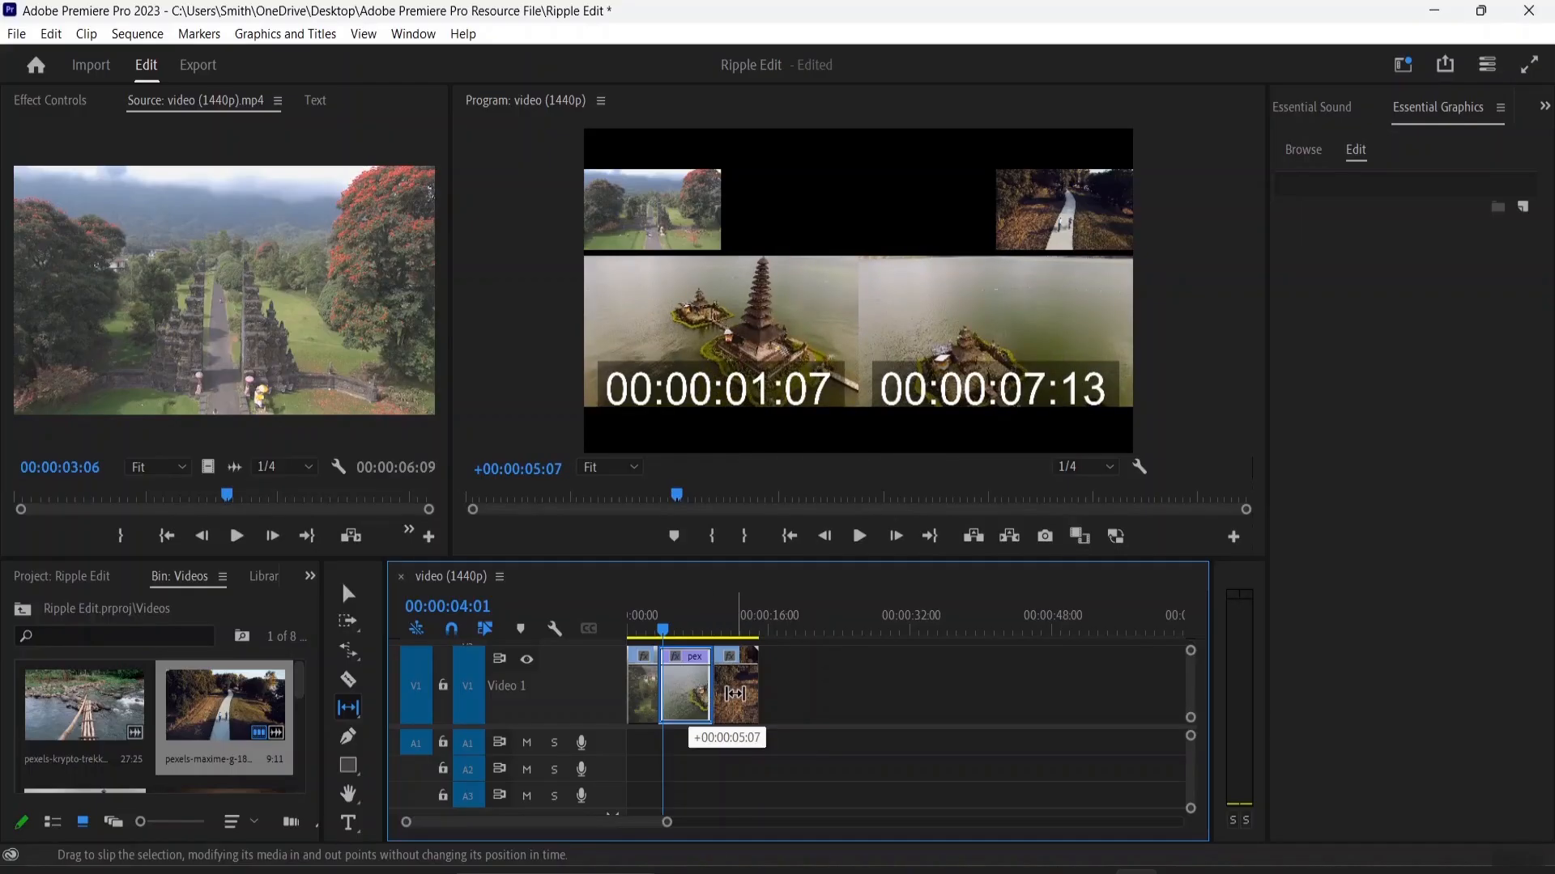
left_click_drag(735, 694, 752, 694)
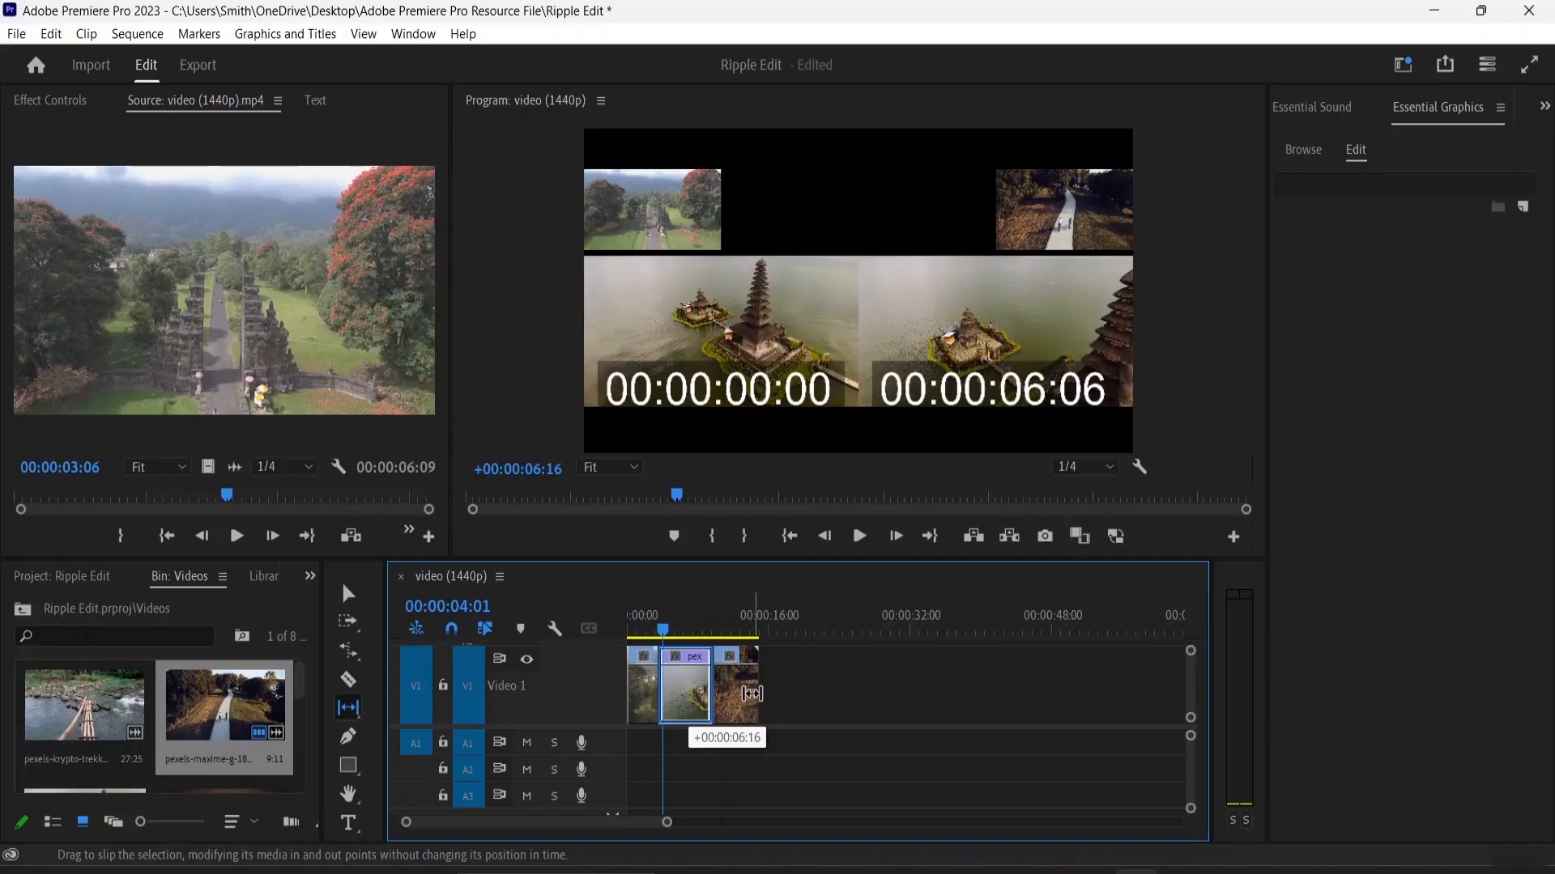
left_click_drag(751, 694, 754, 697)
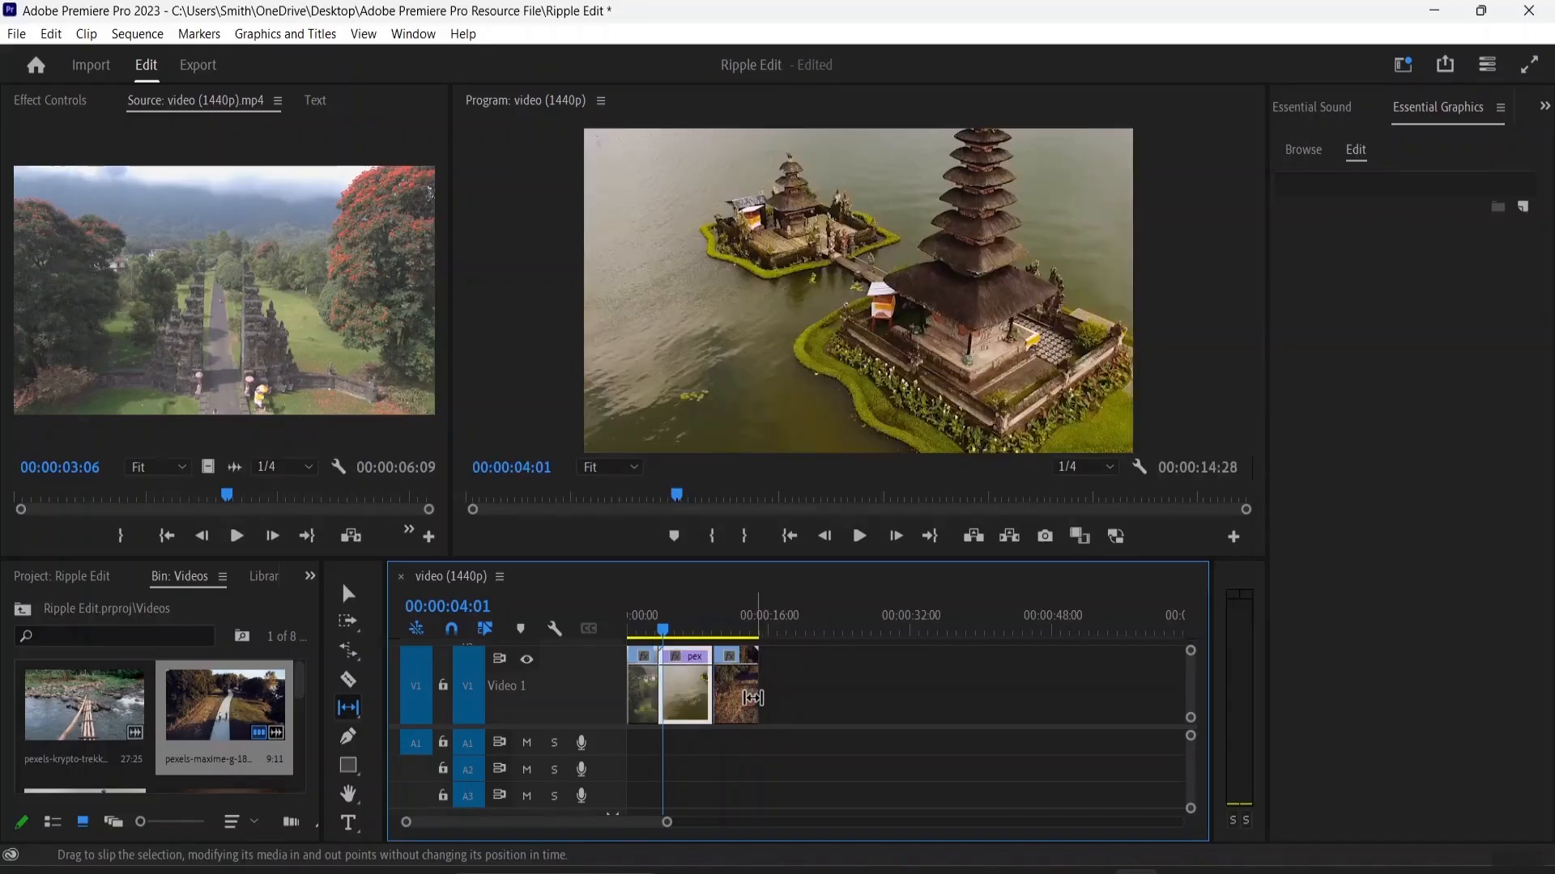
Step: Play the slipped sequence from its start, restart playback and stop it at 00:00:01:07 in the first clip
left_click(653, 629)
left_click_drag(656, 628, 612, 620)
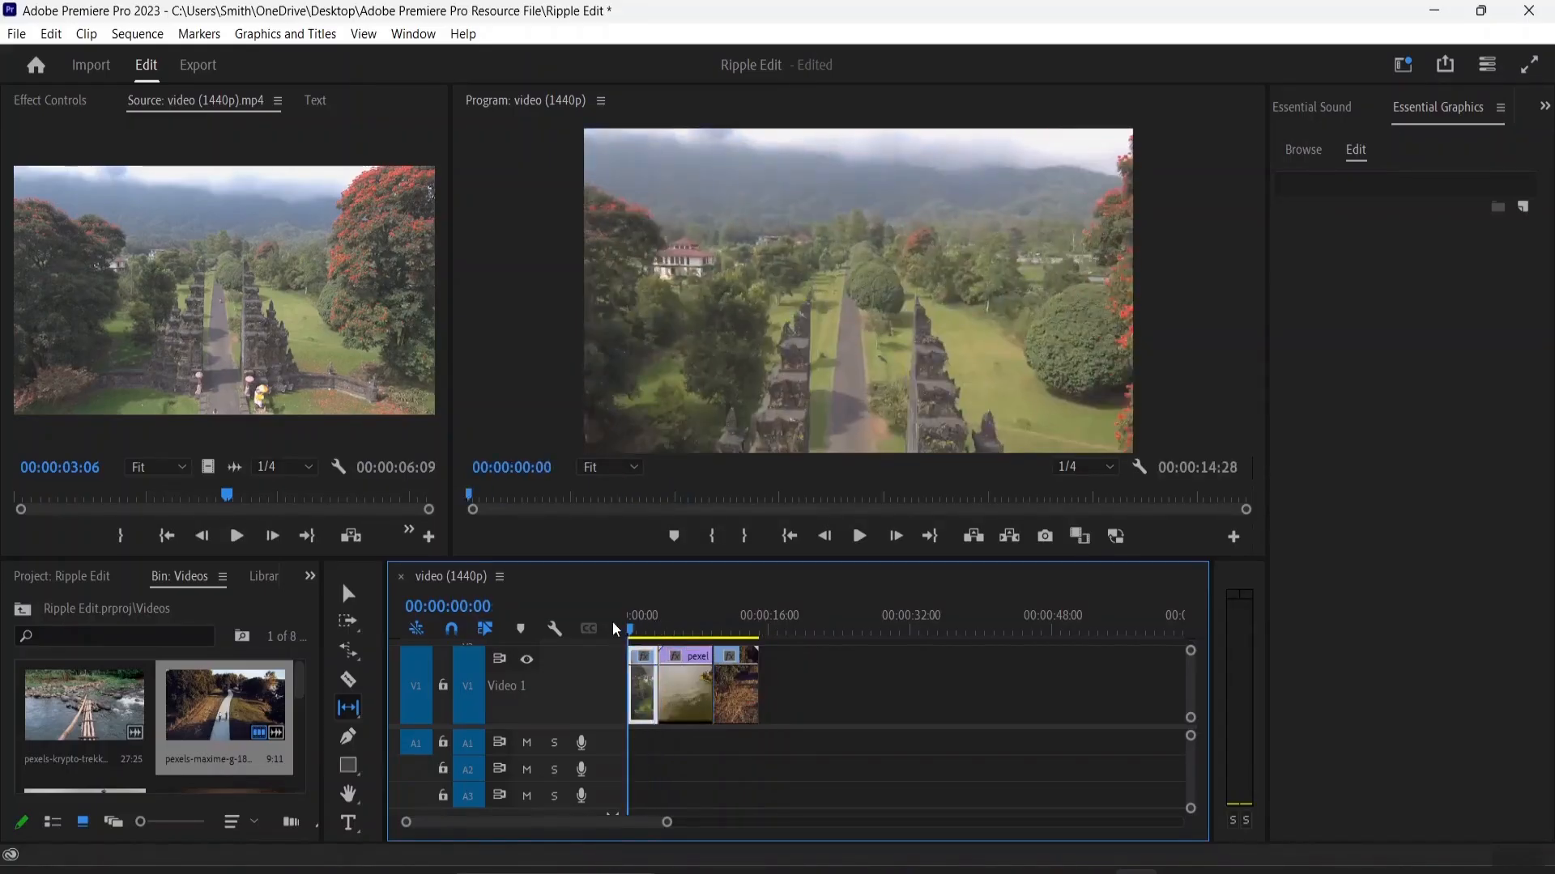
key("space")
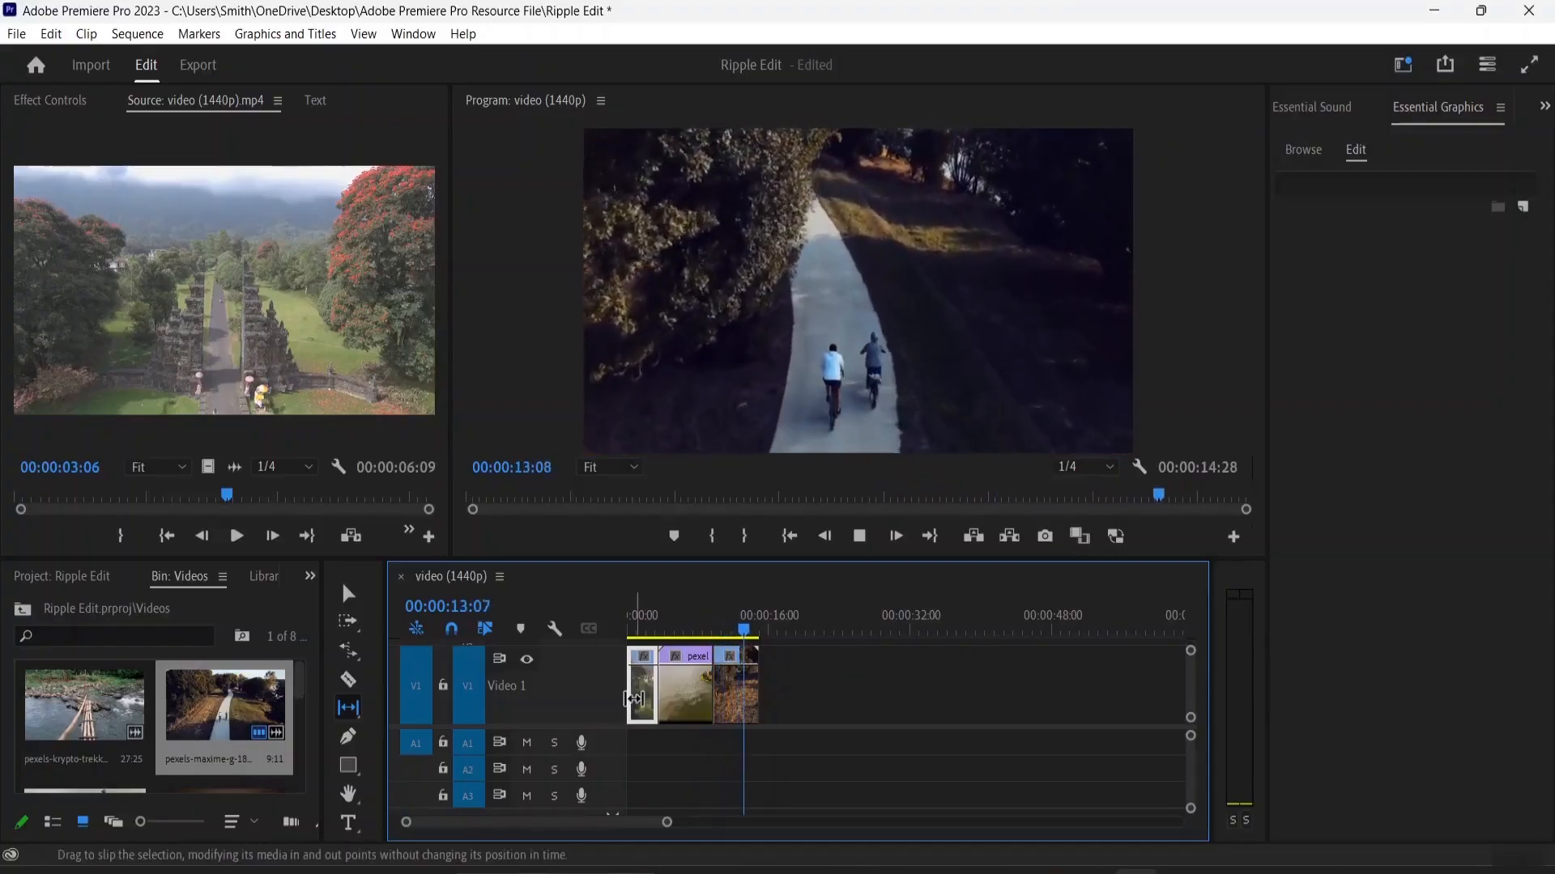
key("Home")
key("space")
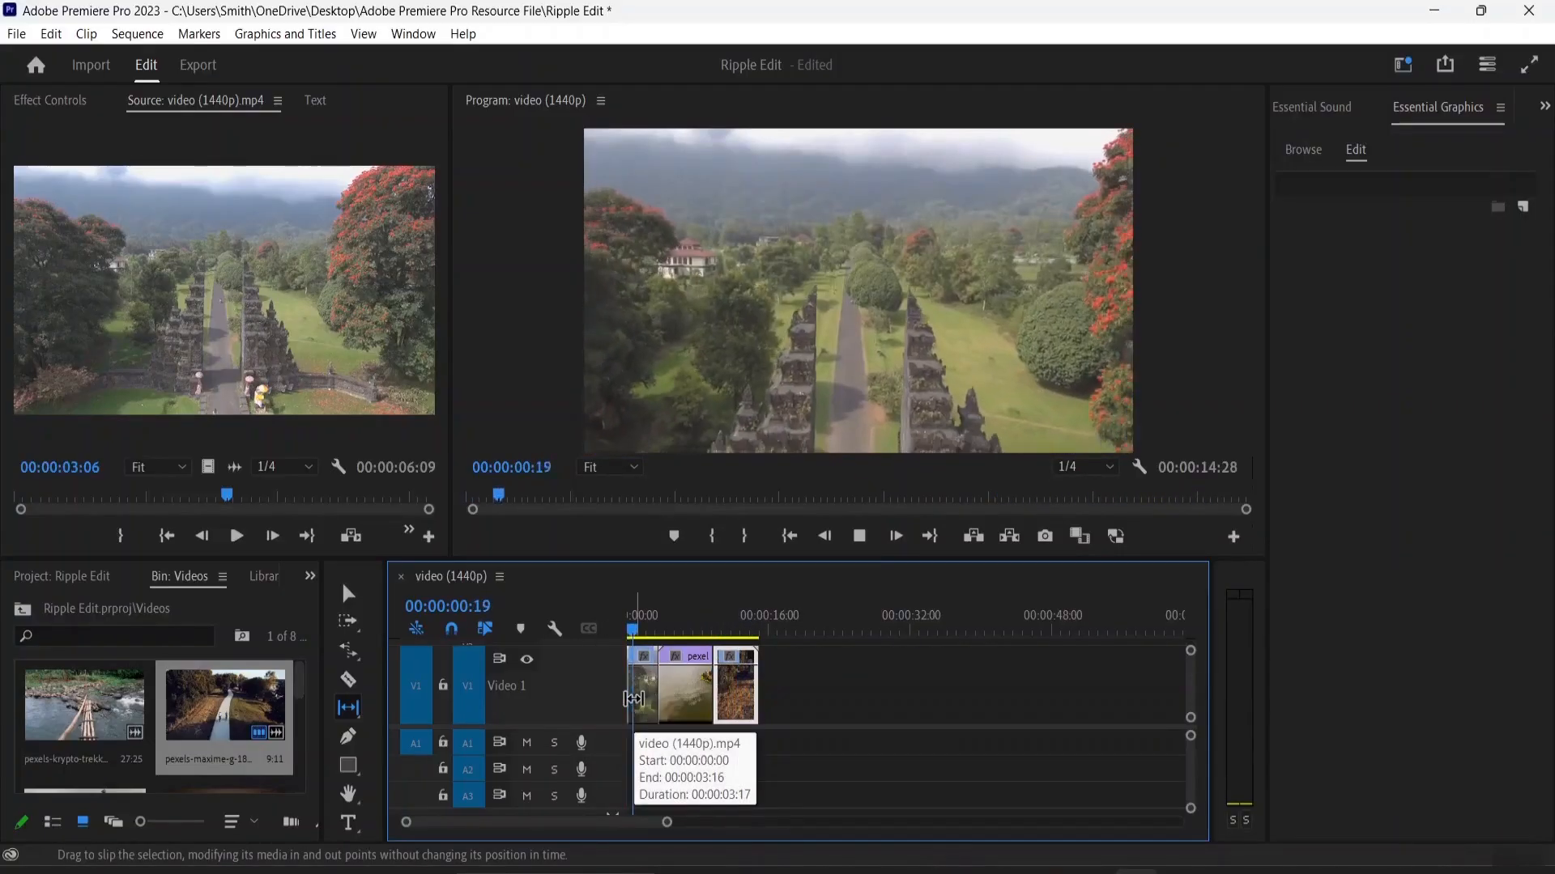
left_click(634, 698)
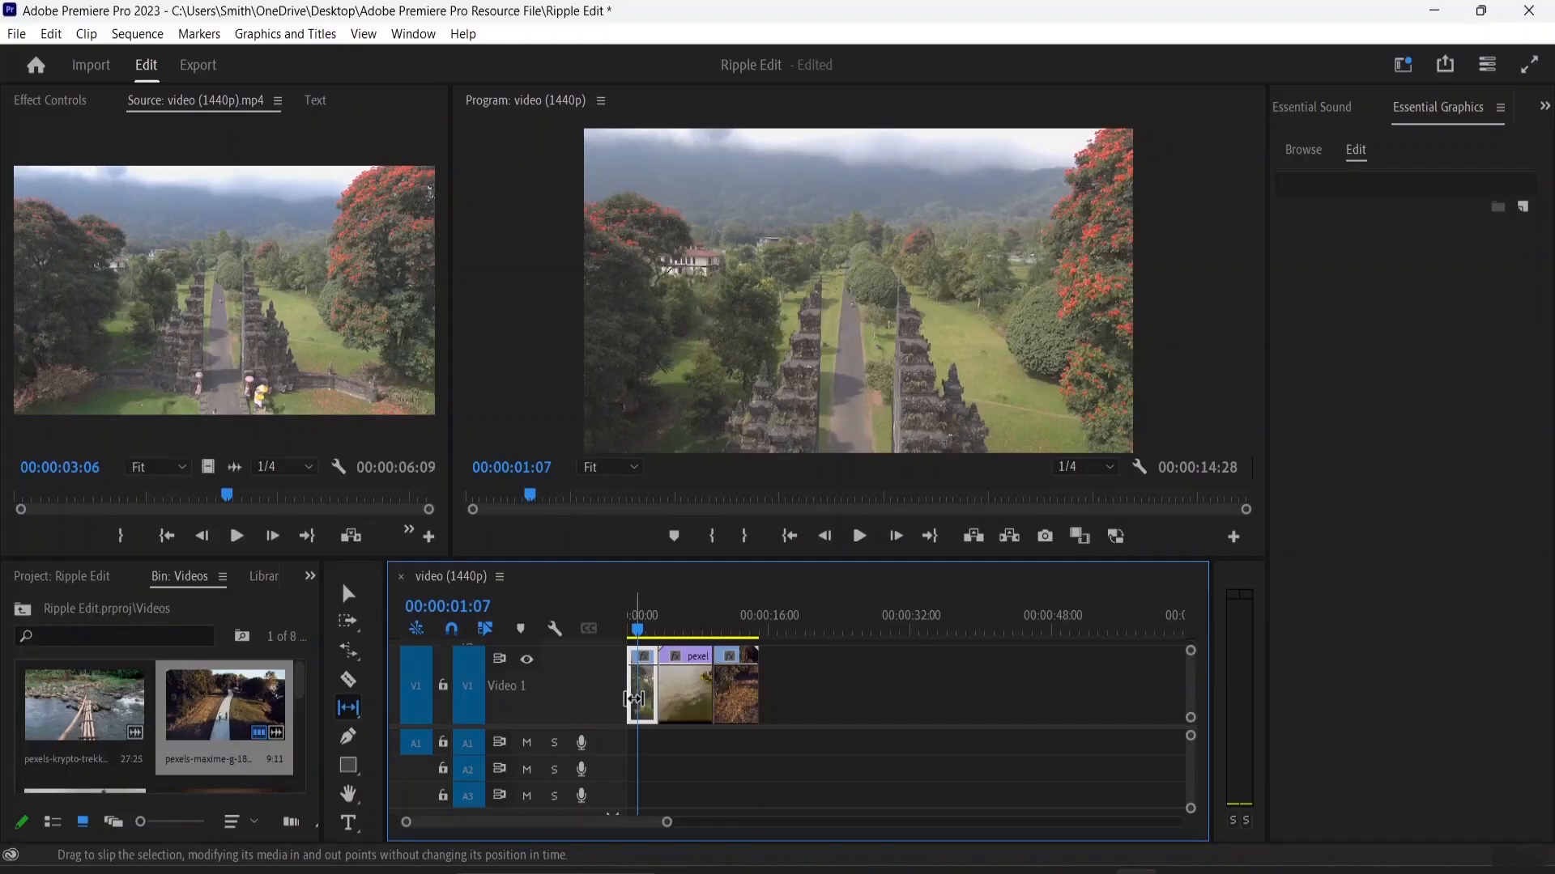
left_click(353, 716)
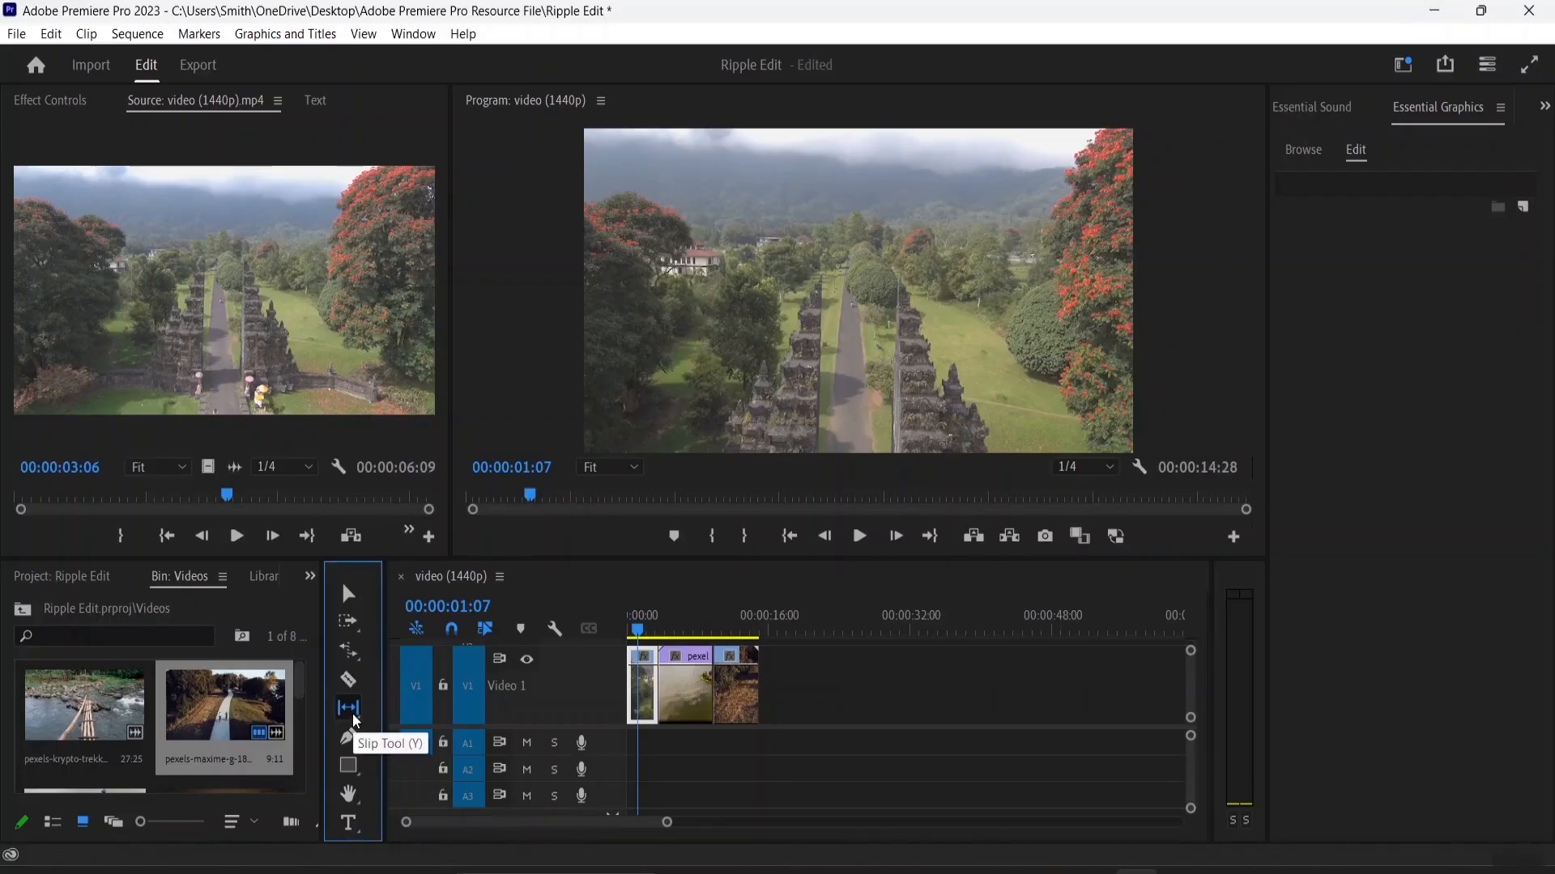